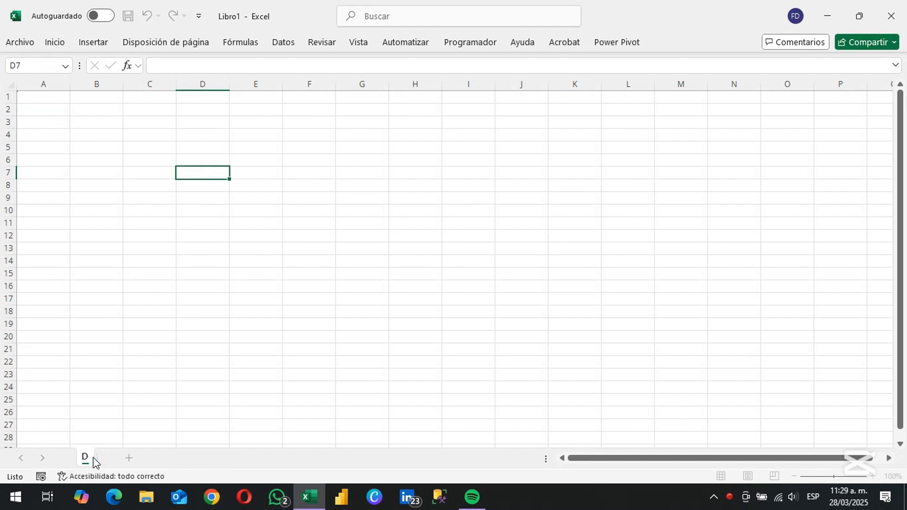
# Finish renaming the sheet as Datos and go to cell A1
pyautogui.press('Return')
pyautogui.press('Up')
pyautogui.press('Up')
pyautogui.press('Up')
pyautogui.press('Up')
pyautogui.press('Up')
pyautogui.press('Up')
pyautogui.press('Left')
pyautogui.press('Left')
pyautogui.press('Left')
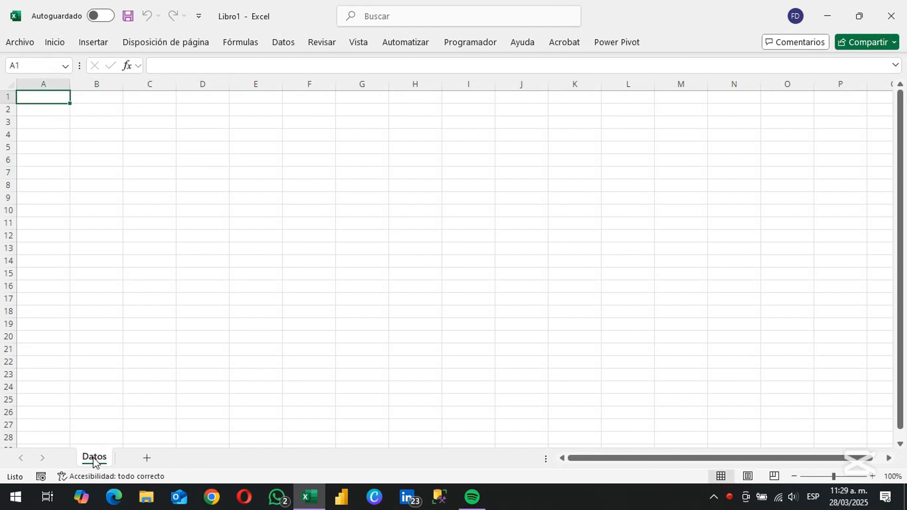
# Enter the headers Fecha, Tipo, Categoria, Concepto, Imp. Presupuestado and Valor Actual across A2:F2
pyautogui.press('Down')
pyautogui.write('Fecha')
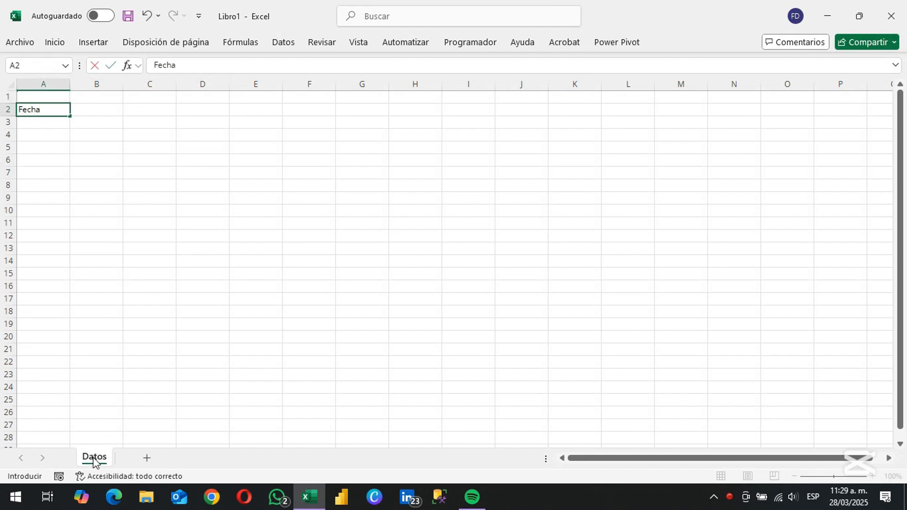
pyautogui.press('Tab')
pyautogui.write('Tipo')
pyautogui.press('Tab')
pyautogui.write('Categoria')
pyautogui.press('Tab')
pyautogui.write('Concepto')
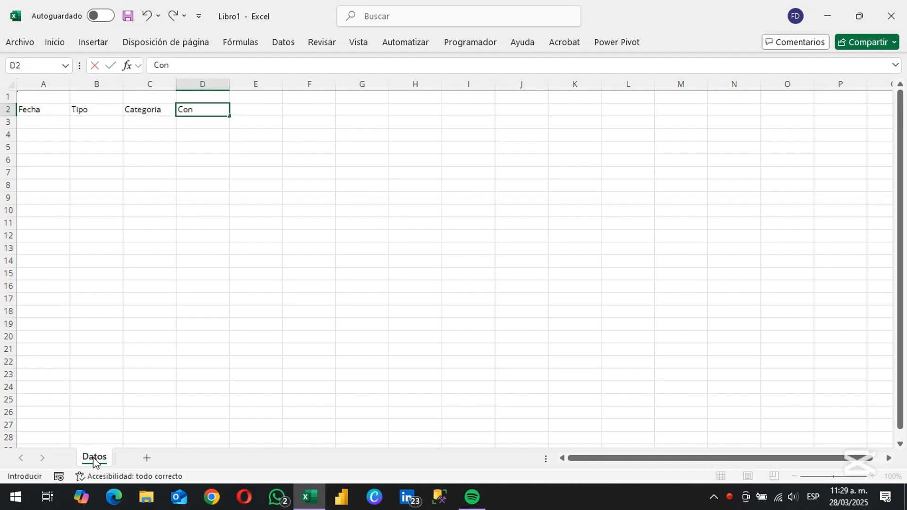
pyautogui.press('Tab')
pyautogui.write('Imp')
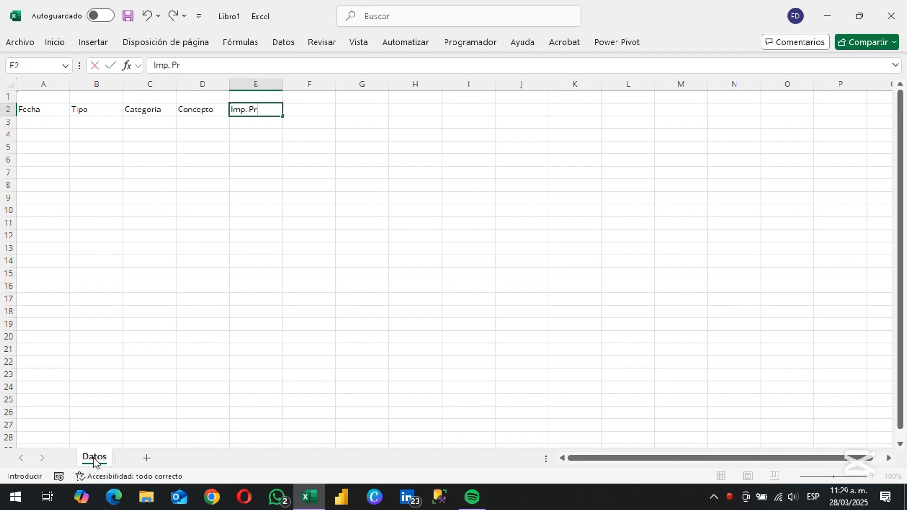
pyautogui.write('. Presupuestad')
pyautogui.press('Tab')
pyautogui.write('V')
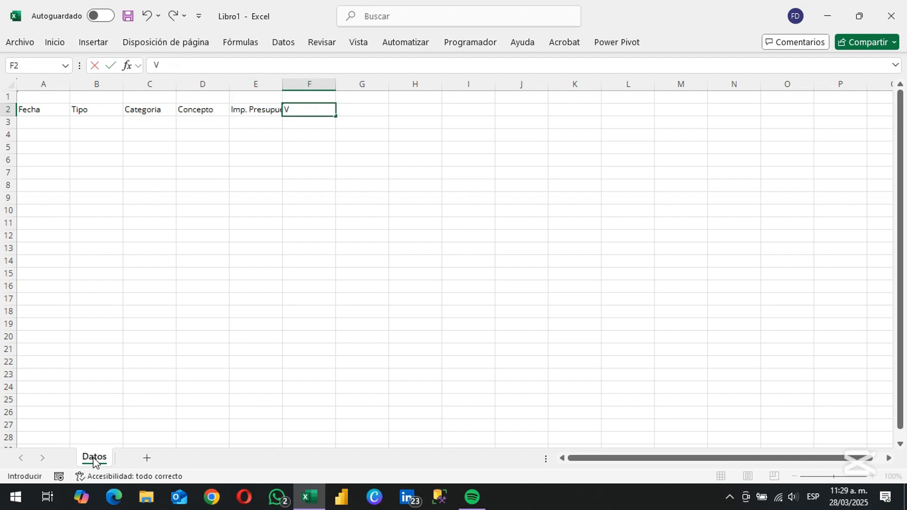
pyautogui.write('alor Actual')
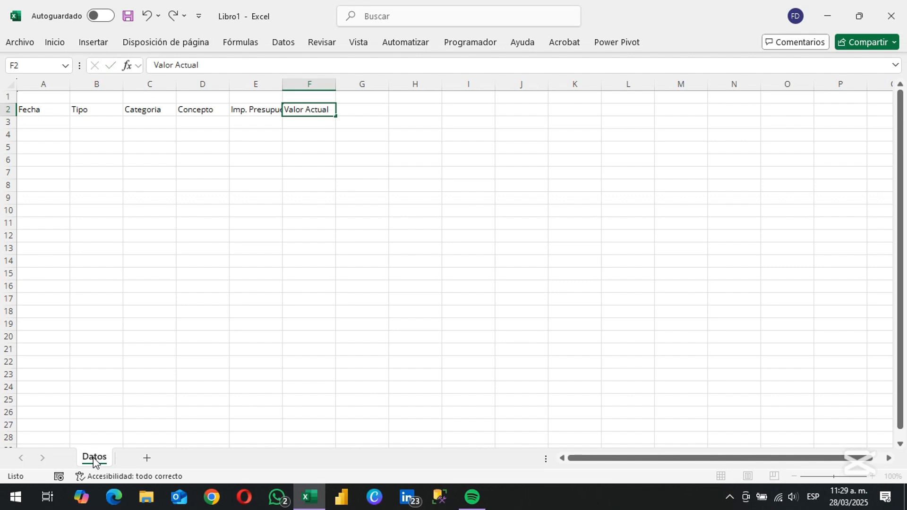
pyautogui.press('Return')
# Convert the range A2:F4 into a table that uses its first row as headers
pyautogui.moveTo(42, 109); pyautogui.dragTo(54, 129)
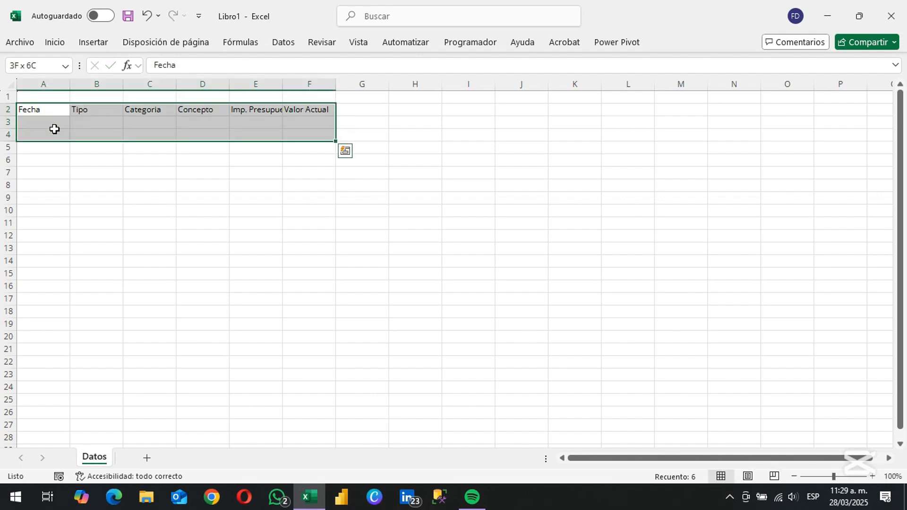
pyautogui.hotkey('ctrl', 't')
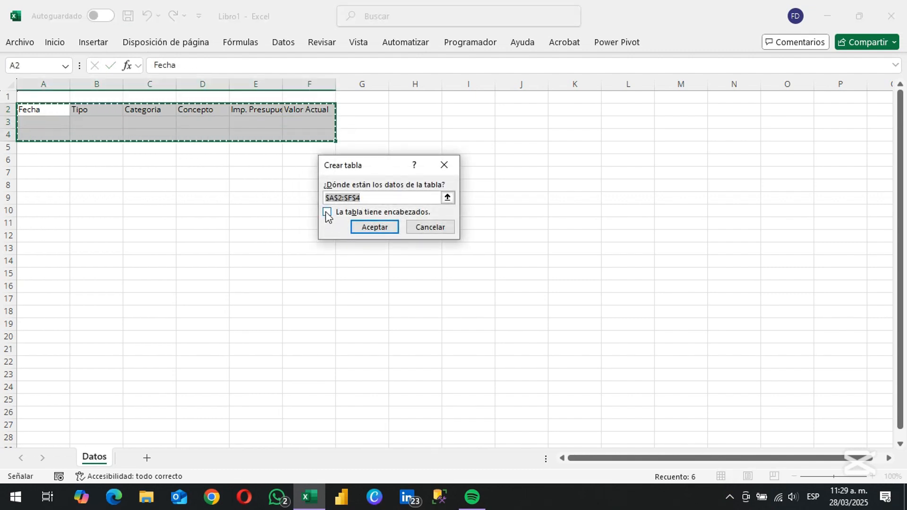
pyautogui.click(327, 212)
pyautogui.click(366, 228)
# Enter the date 01/03/2025 in the Fecha column's first data row, cell A3
pyautogui.press('Down')
pyautogui.write('1-')
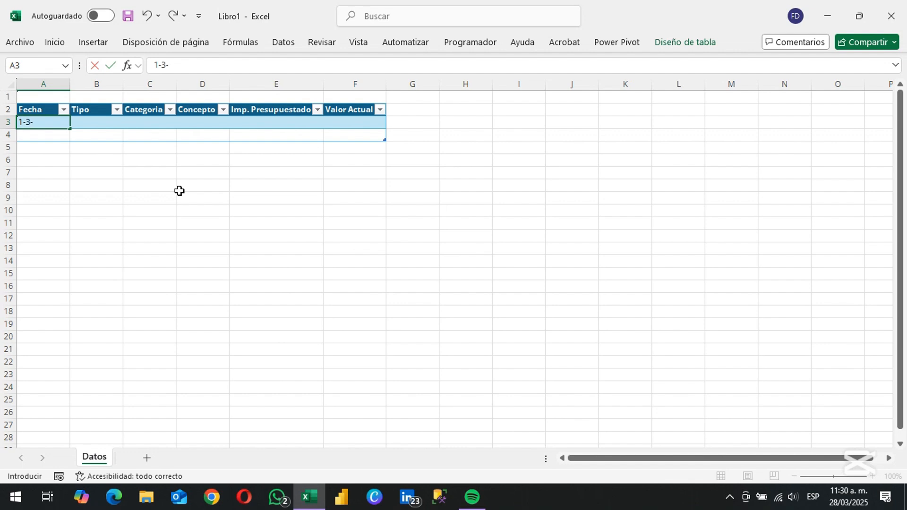
pyautogui.press('Tab')
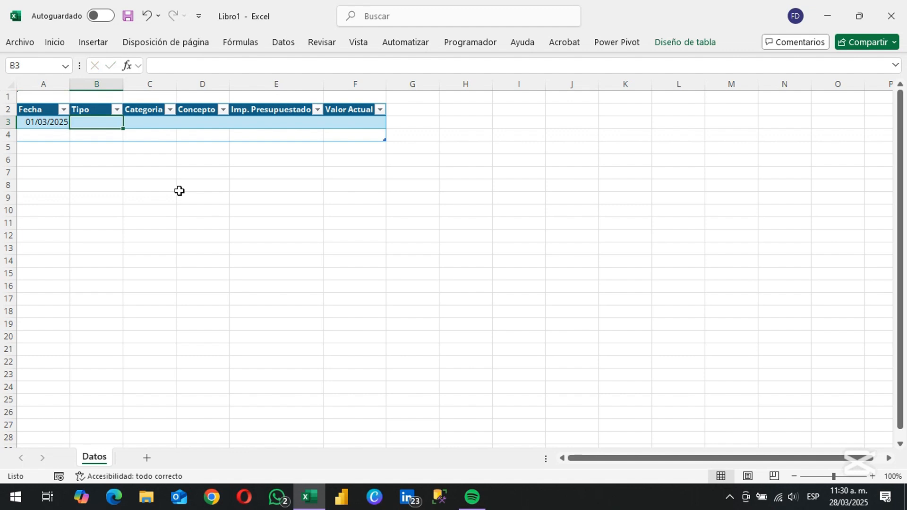
# Add two new sheets to the workbook, named M_Tipo and M_Categoria
pyautogui.click(147, 458)
pyautogui.doubleClick(141, 459)
pyautogui.write('M_Tipo')
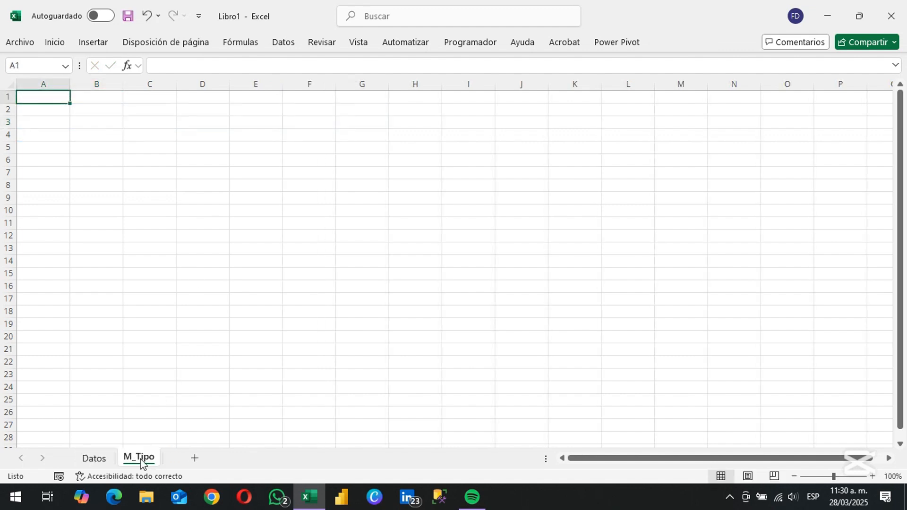
pyautogui.press('Return')
pyautogui.click(194, 458)
pyautogui.doubleClick(184, 457)
pyautogui.write('M_C')
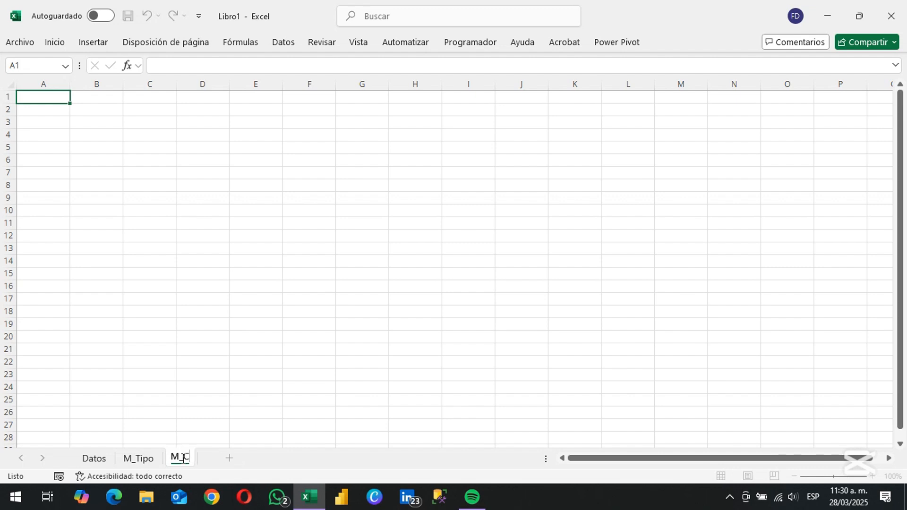
pyautogui.write('ategoria')
# On the M_Tipo sheet, enter the header Tipo_Movimiento in A1 with Ingreso and Egreso listed below it
pyautogui.click(138, 458)
pyautogui.write('Ti')
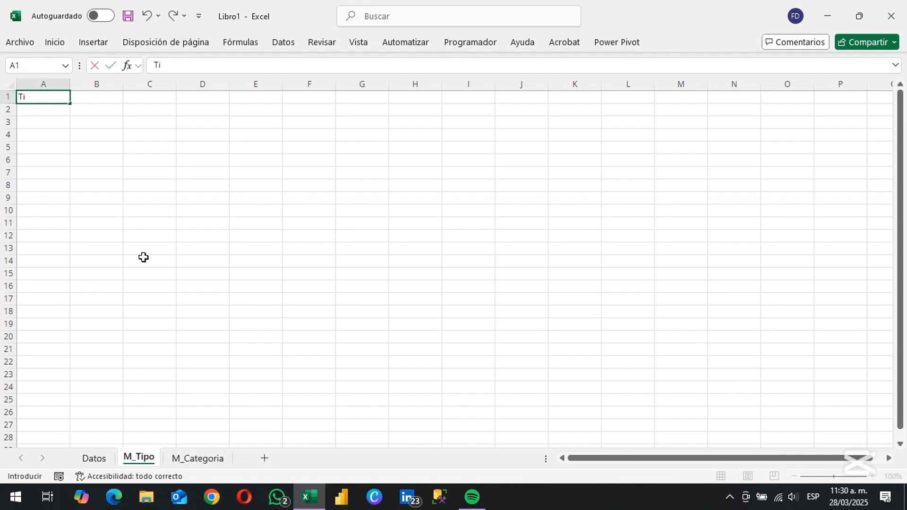
pyautogui.write('po_Movimiento')
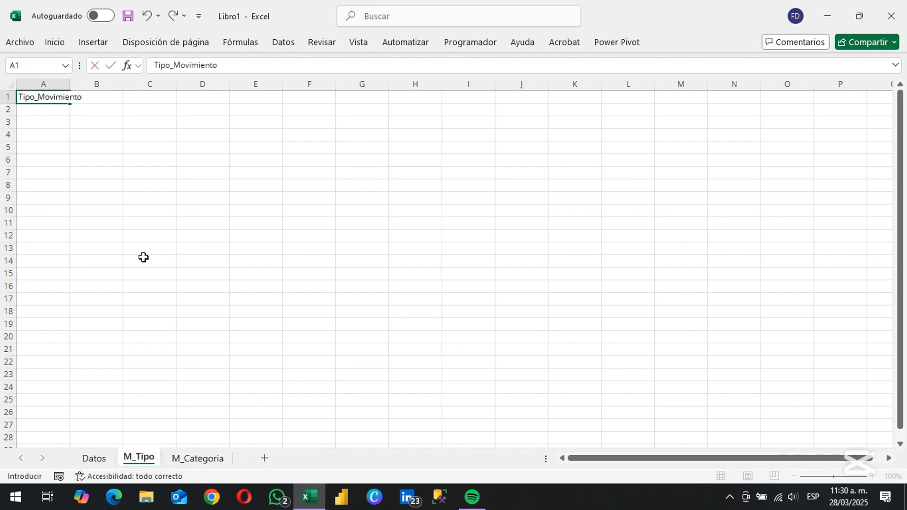
pyautogui.press('Return')
pyautogui.write('Ingreso')
pyautogui.press('Return')
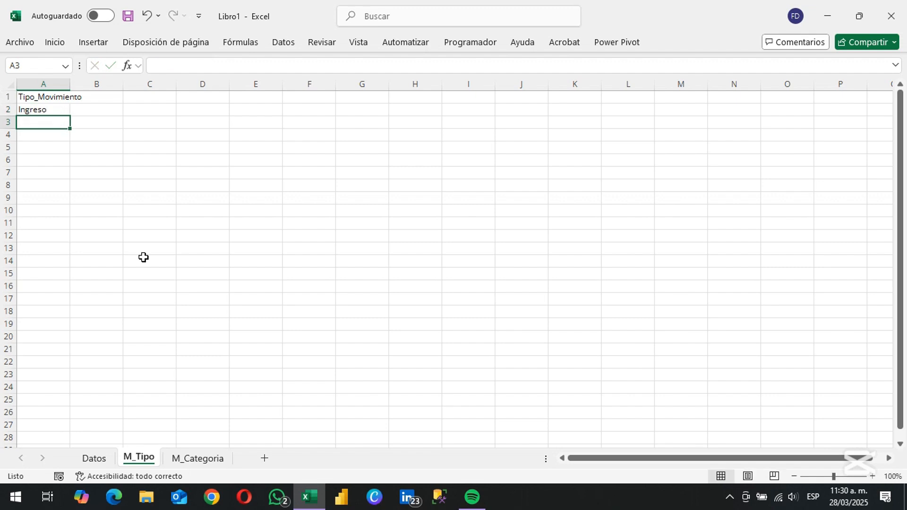
pyautogui.write('Egreso')
# On the M_Categoria sheet, enter the headers Categorias_I in A1 and Categorias_E in C1
pyautogui.click(197, 457)
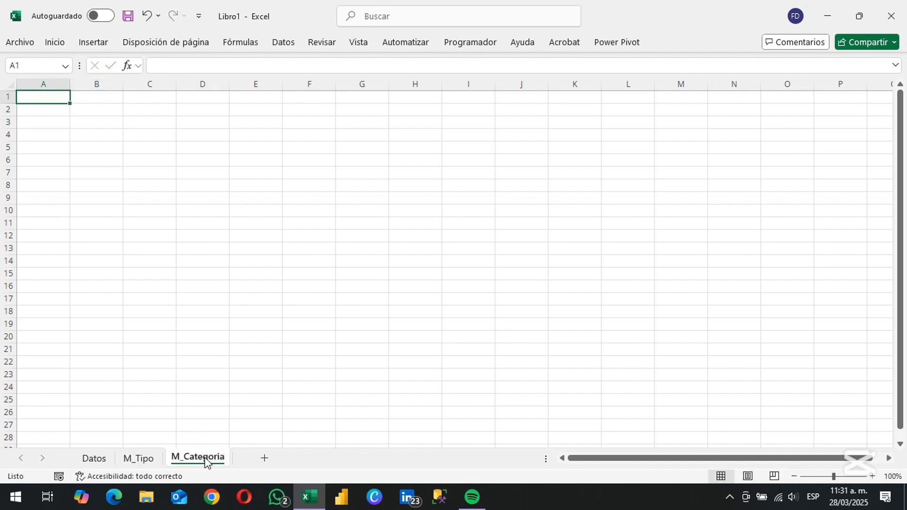
pyautogui.write('Categorias_I')
pyautogui.press('Tab')
pyautogui.press('Tab')
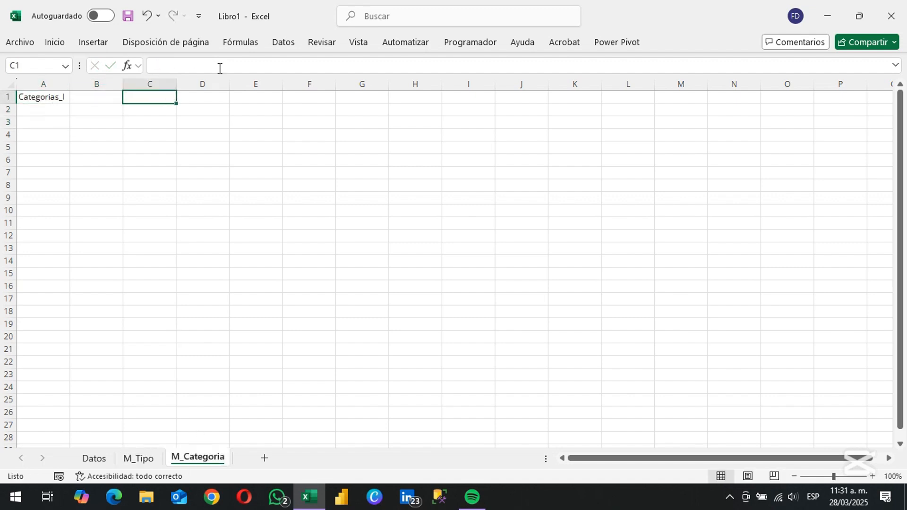
pyautogui.write('Categorias_E')
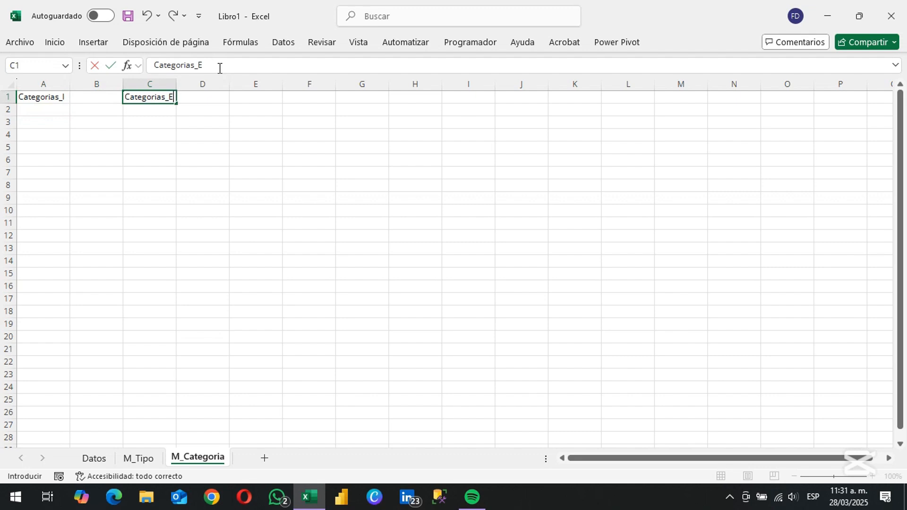
pyautogui.press('Return')
# List Clases and Proyectos under the Categorias_I header in A2:A3
pyautogui.write('Clases')
pyautogui.press('Return')
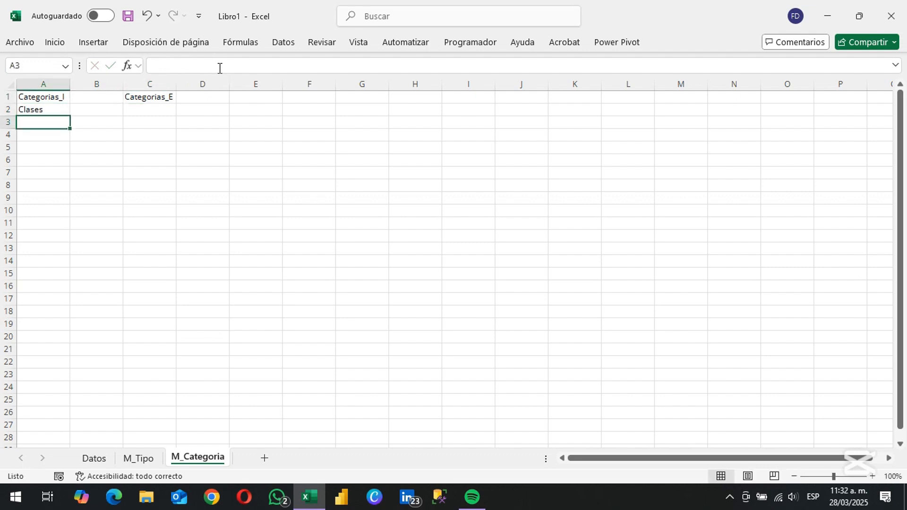
pyautogui.write('Pr')
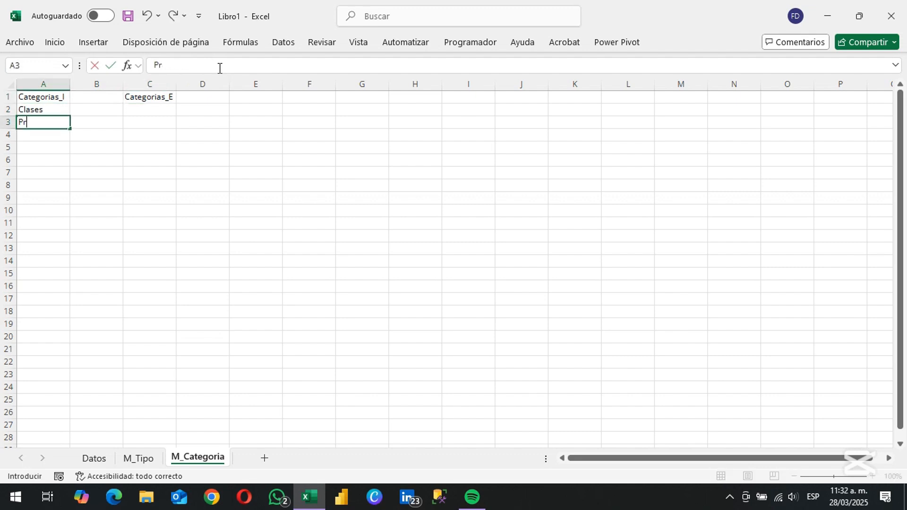
pyautogui.press('Tab')
pyautogui.press('Tab')
# List Hogar, Servicios and Colegio under the Categorias_E header in C2:C4
pyautogui.press('Down')
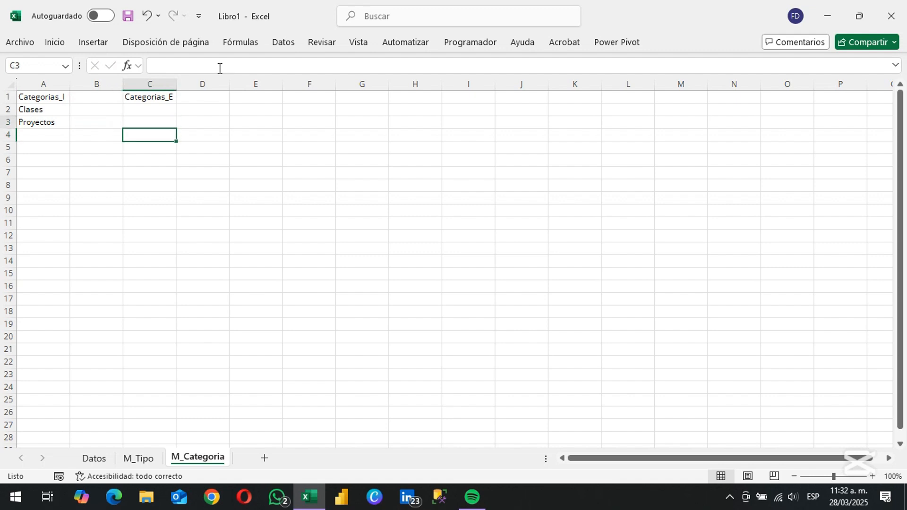
pyautogui.press('Up')
pyautogui.press('Up')
pyautogui.write('Hog')
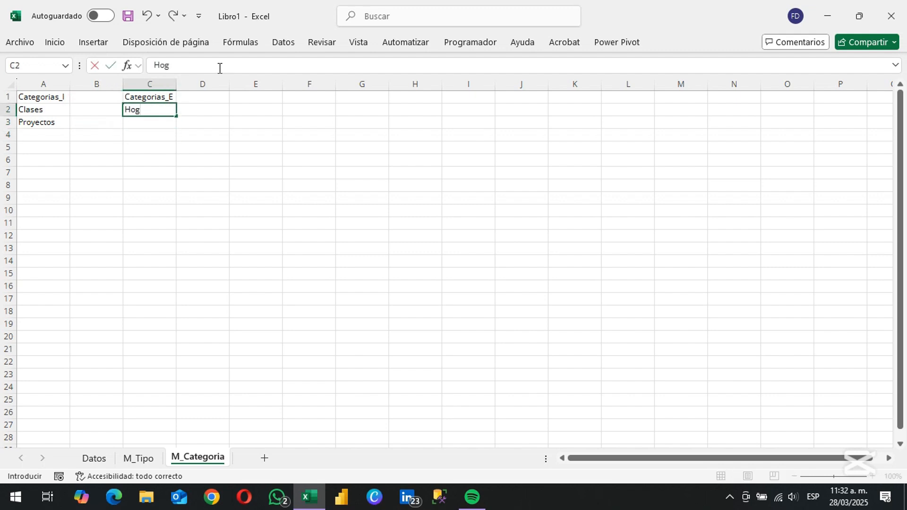
pyautogui.press('Return')
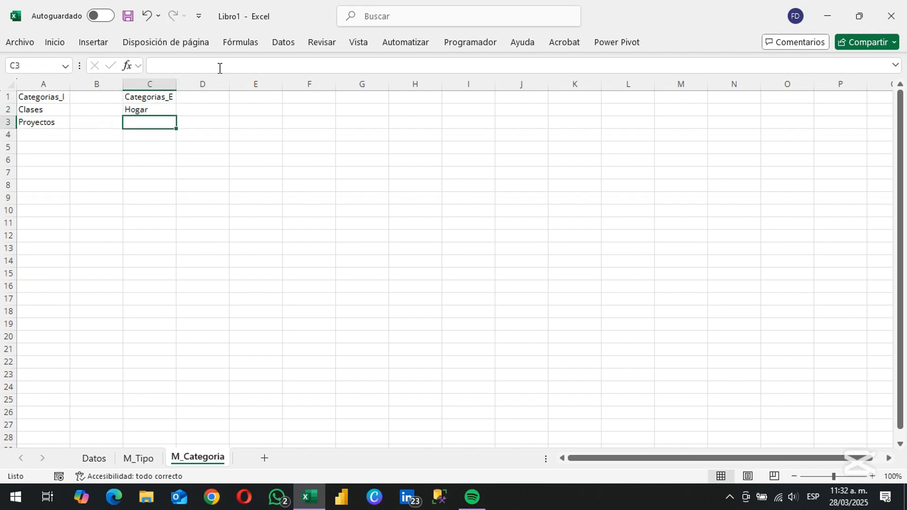
pyautogui.write('Servicios')
pyautogui.press('Return')
pyautogui.write('Co')
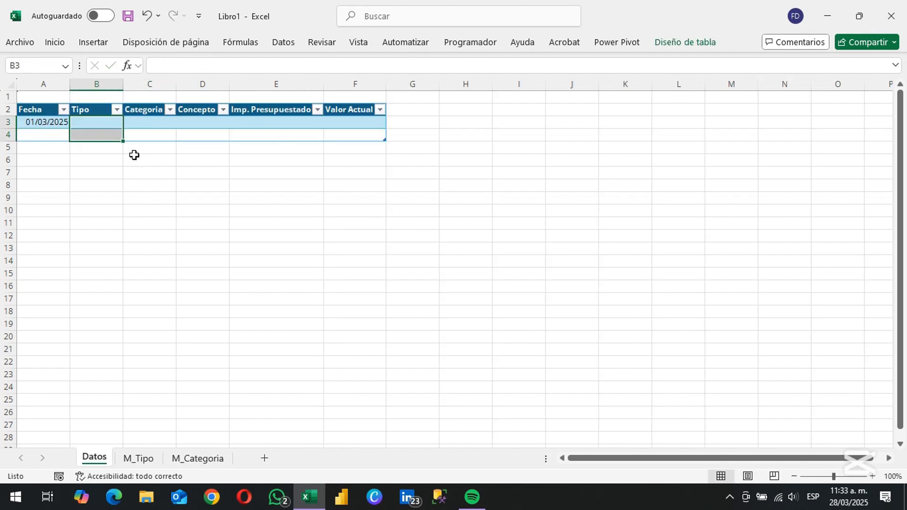
# Apply list data validation to the Tipo cells B3:B4 with source =M_Tipo!$A$2:$A$3, and check the dropdown in B3
pyautogui.click(283, 42)
pyautogui.click(687, 95)
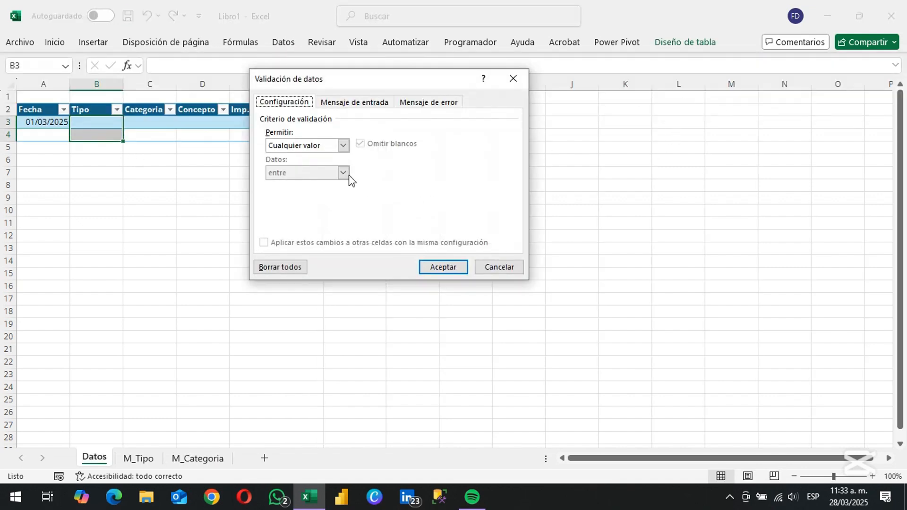
pyautogui.click(343, 146)
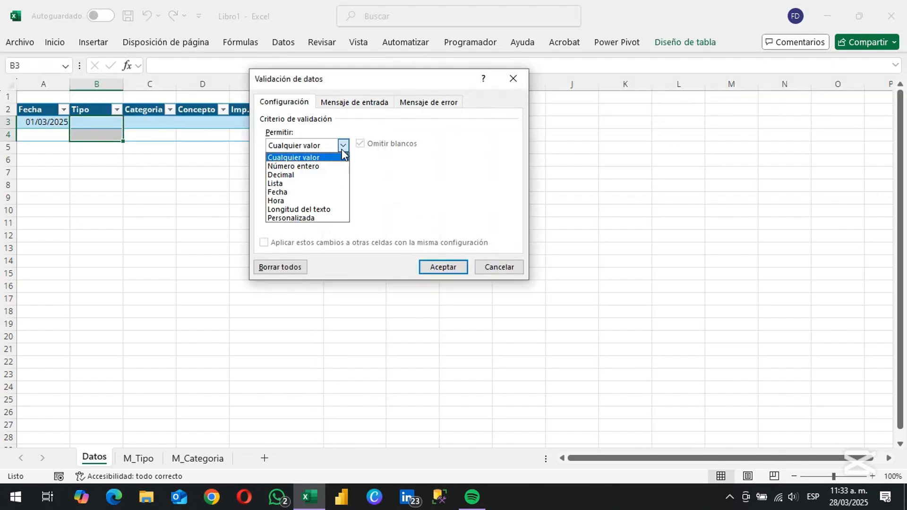
pyautogui.click(284, 181)
pyautogui.click(455, 201)
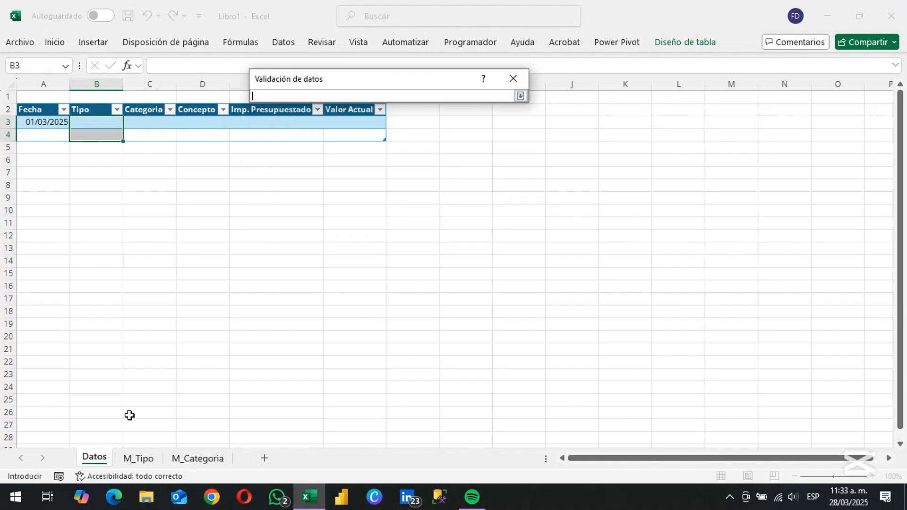
pyautogui.click(139, 458)
pyautogui.moveTo(56, 114); pyautogui.dragTo(55, 122)
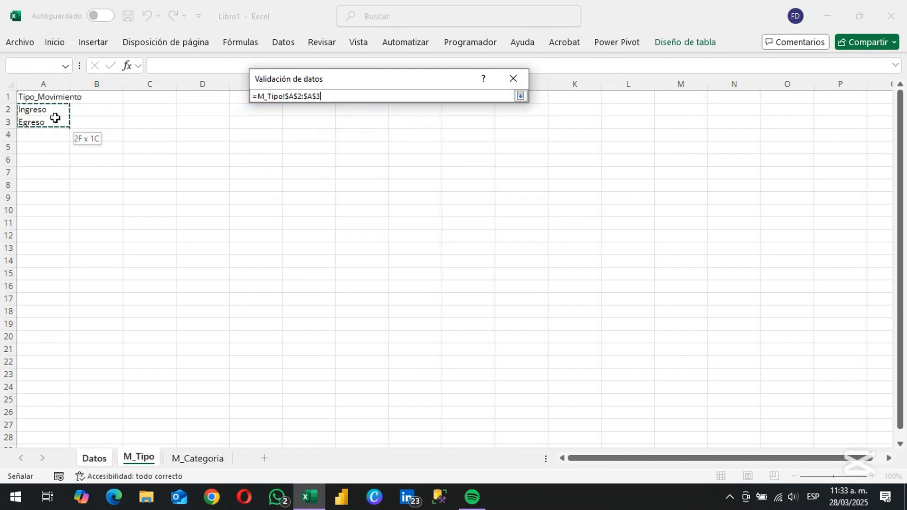
pyautogui.click(519, 96)
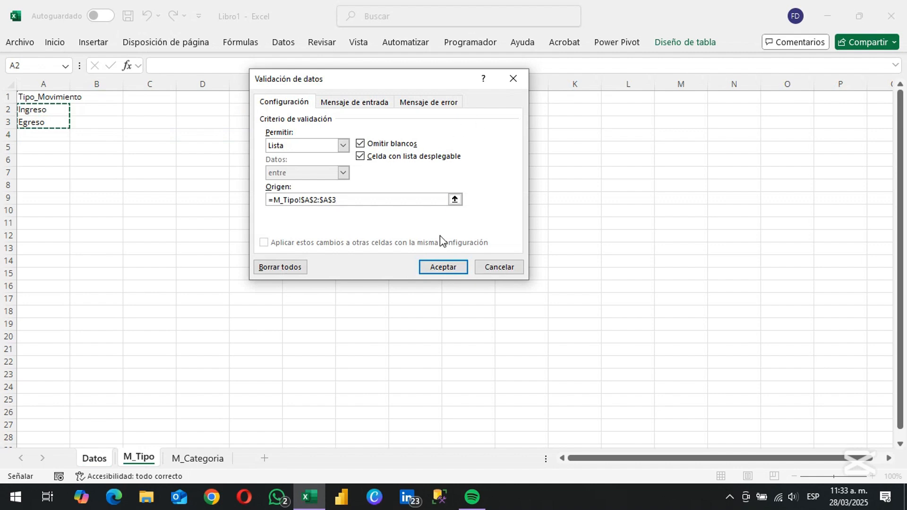
pyautogui.click(442, 266)
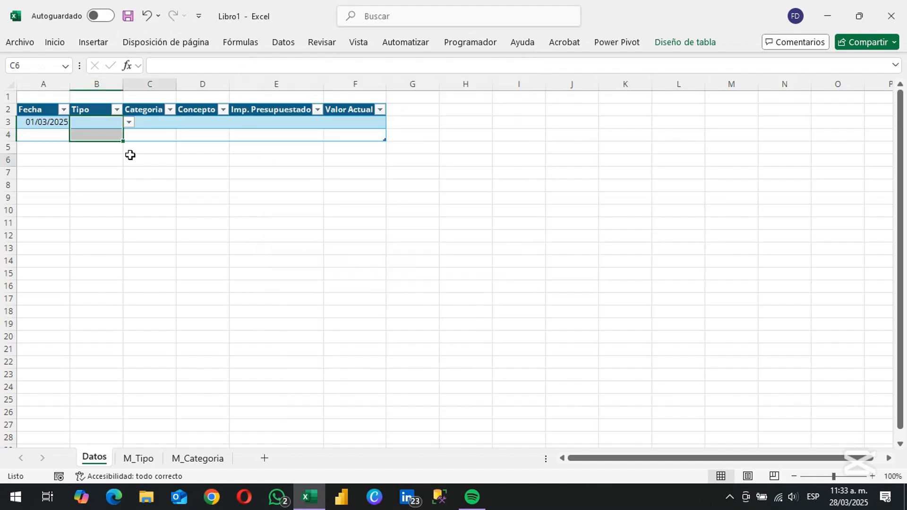
pyautogui.click(128, 123)
pyautogui.click(128, 123)
# Set up data validation for the Categoria cells C3:C4 with Lista as the allowed type
pyautogui.click(151, 121)
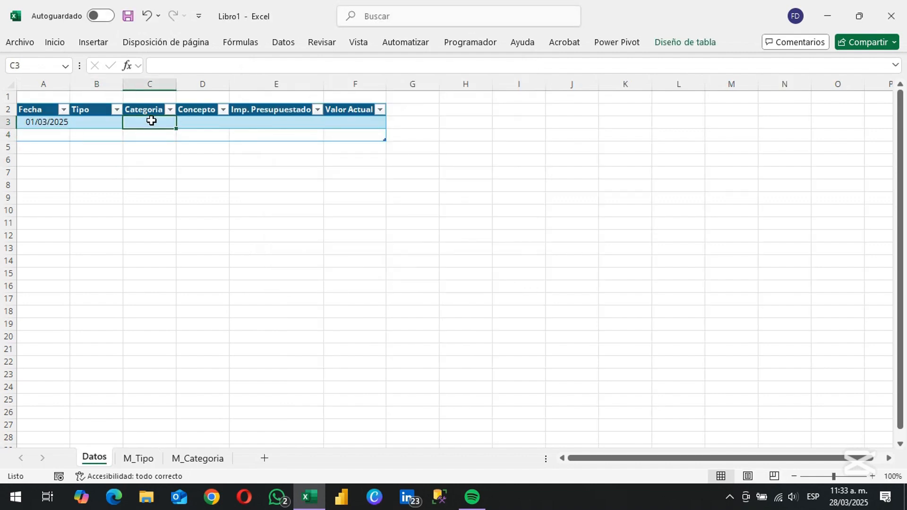
pyautogui.hotkey('shift', 'Down')
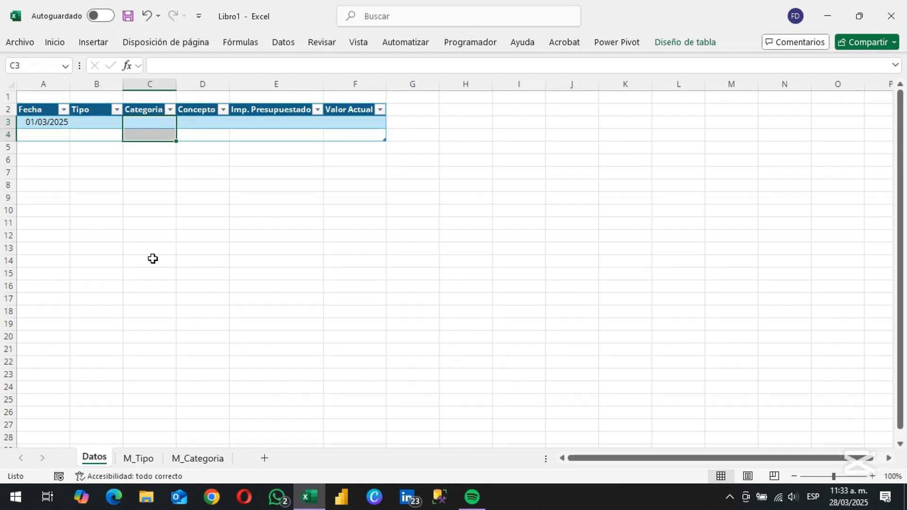
pyautogui.click(283, 42)
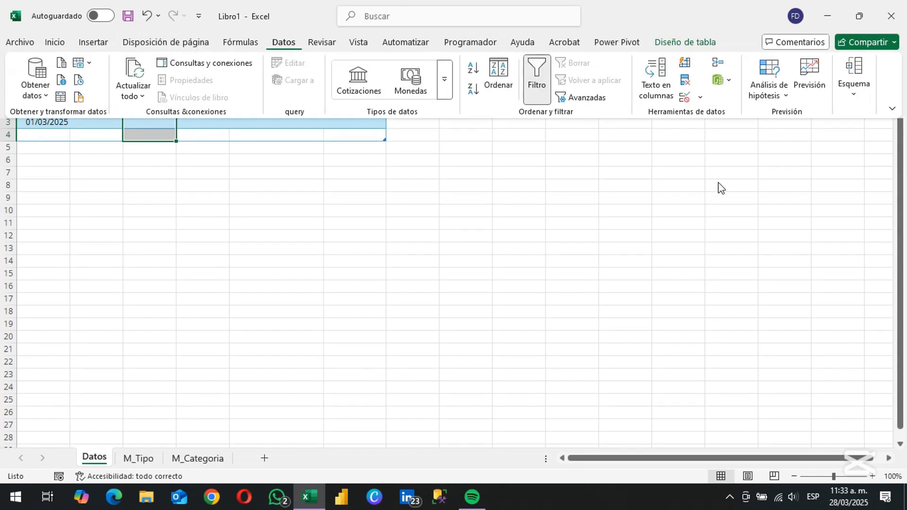
pyautogui.click(683, 99)
pyautogui.click(307, 146)
pyautogui.click(298, 183)
# Set the Categoria list source to a SI formula: if $B3="Ingreso" use M_Categoria A2:A3, otherwise C2:C4, and apply the validation
pyautogui.click(305, 199)
pyautogui.write('=si($b3="I')
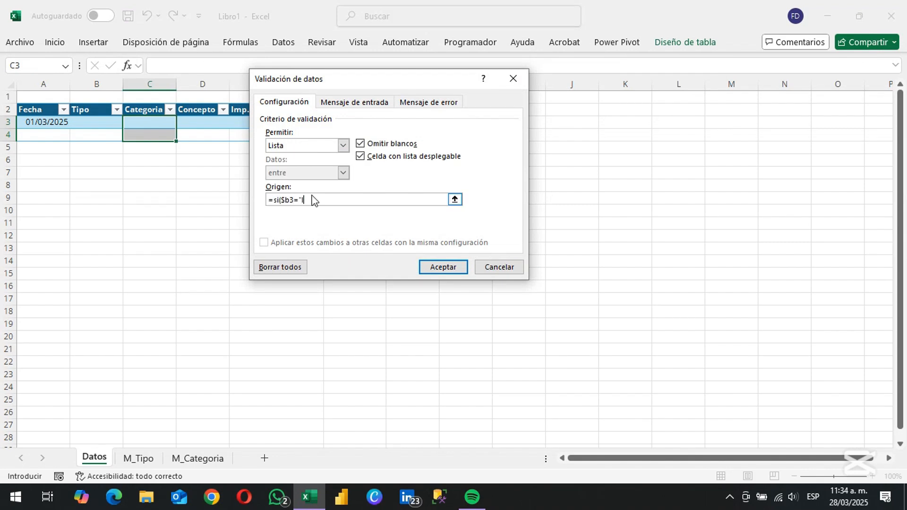
pyautogui.write(';')
pyautogui.click(183, 462)
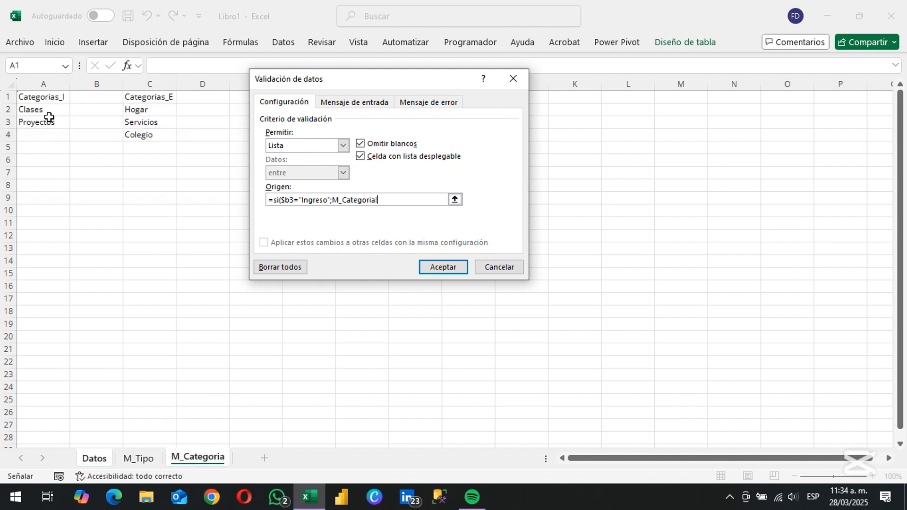
pyautogui.moveTo(46, 112); pyautogui.dragTo(47, 123)
pyautogui.write(';')
pyautogui.moveTo(151, 111); pyautogui.dragTo(152, 135)
pyautogui.write(')')
pyautogui.click(430, 267)
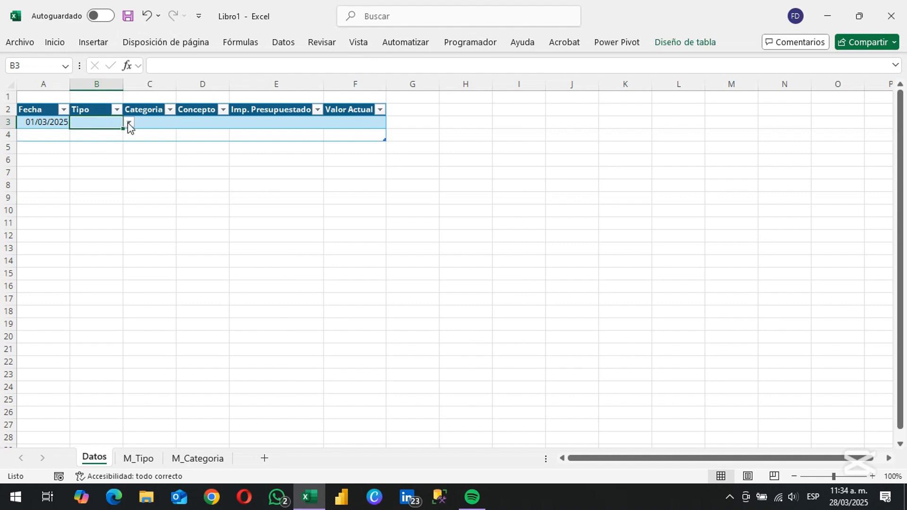
# Choose Ingreso as the Tipo and Clases as the Categoria in row 3 from their dropdown lists
pyautogui.click(129, 122)
pyautogui.click(103, 134)
pyautogui.click(156, 122)
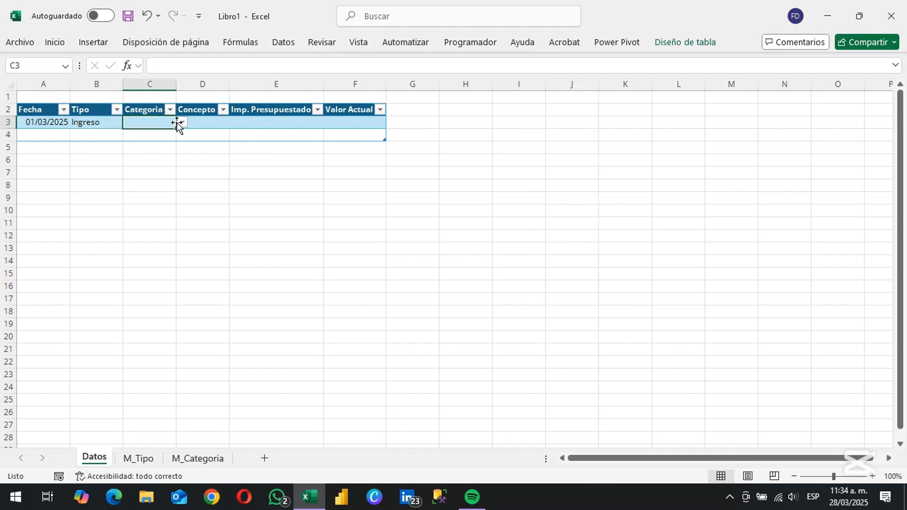
pyautogui.click(182, 123)
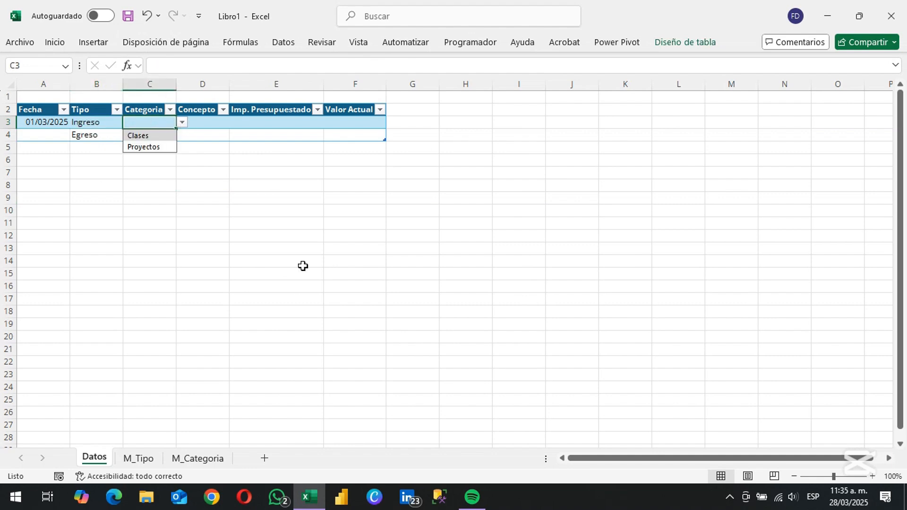
pyautogui.press('Return')
pyautogui.press('Tab')
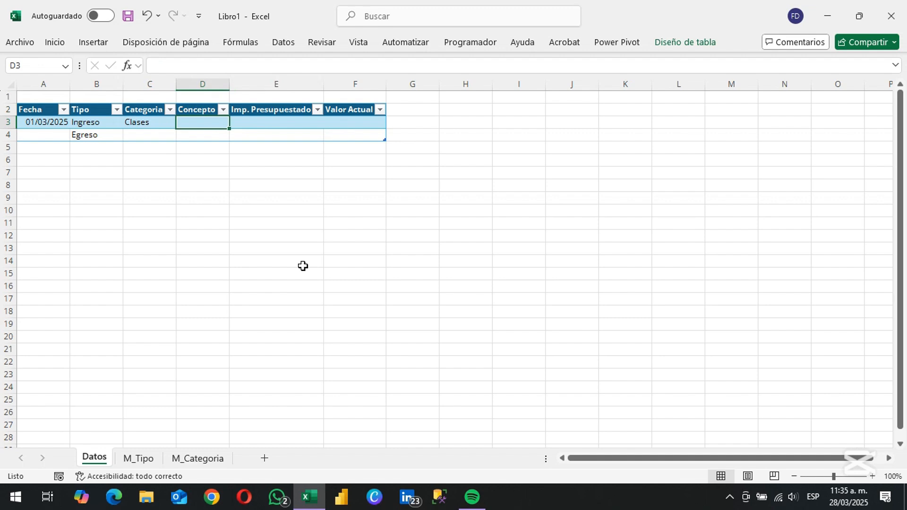
# Fill in row 3 with Concepto Excel, Imp. Presupuestado 500 and Valor Actual 450
pyautogui.write('Excel')
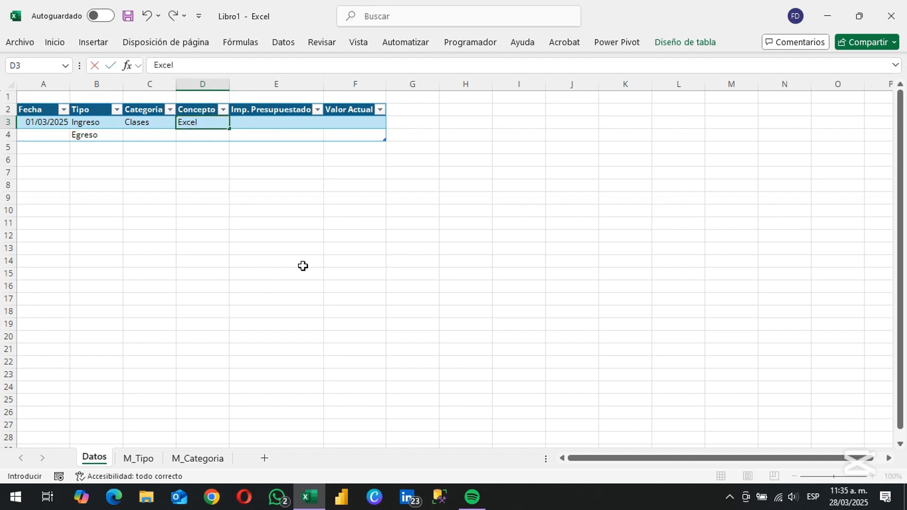
pyautogui.press('Tab')
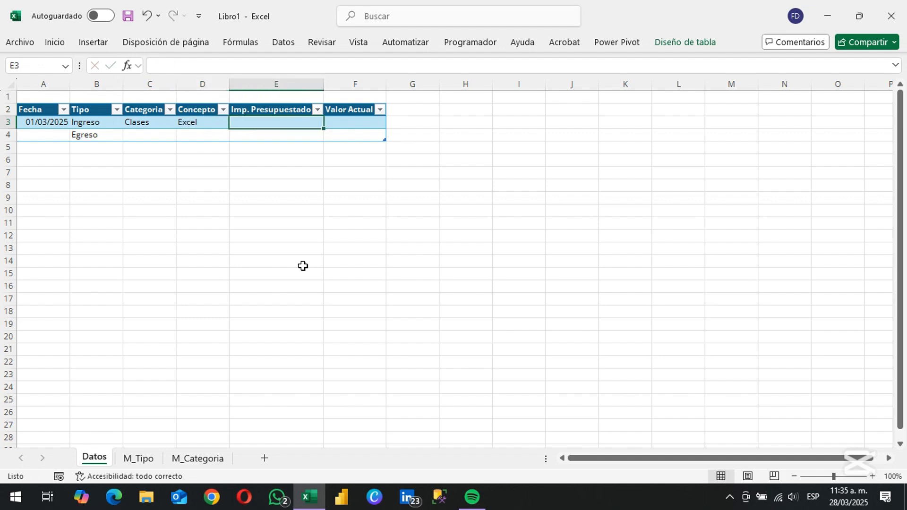
pyautogui.write('500')
pyautogui.press('Tab')
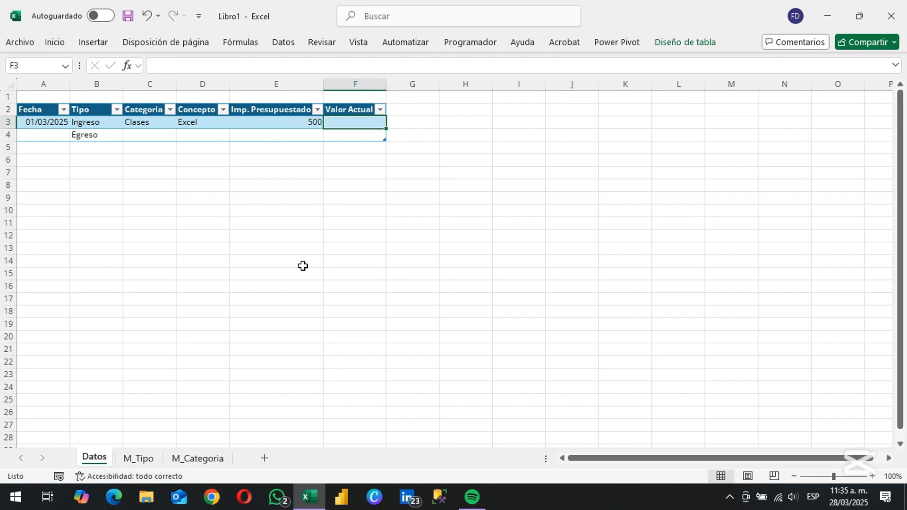
pyautogui.write('45')
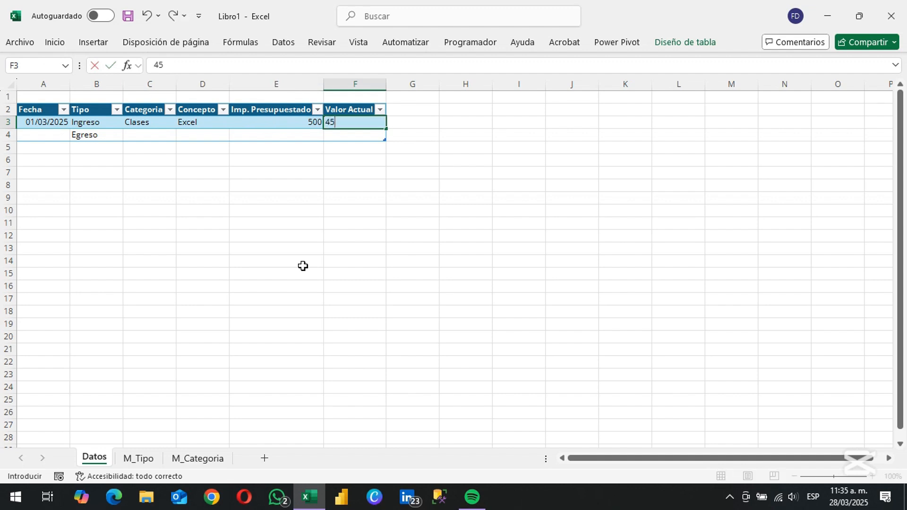
pyautogui.write('0')
# Copy the date from A3 to A4 and choose Ingreso as the Tipo in B4
pyautogui.hotkey('ctrl', 'Left')
pyautogui.hotkey('ctrl', 'c')
pyautogui.press('Down')
pyautogui.press('Return')
pyautogui.press('Right')
pyautogui.hotkey('alt', 'Down')
pyautogui.press('Up')
pyautogui.press('Return')
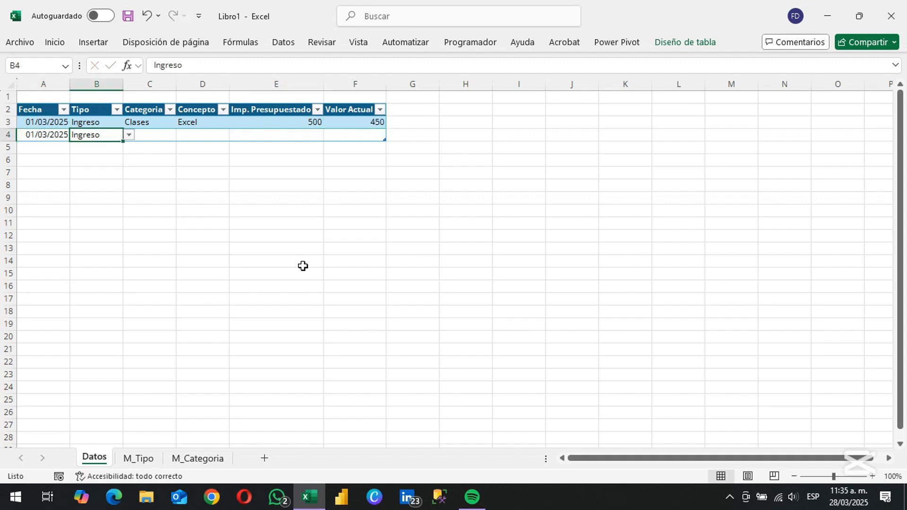
# Choose Proyectos as the Categoria in row 4 and enter a Dashboard Empresa project as its Concepto
pyautogui.press('Right')
pyautogui.hotkey('alt', 'Down')
pyautogui.press('Down')
pyautogui.press('Return')
pyautogui.press('Right')
pyautogui.write('D')
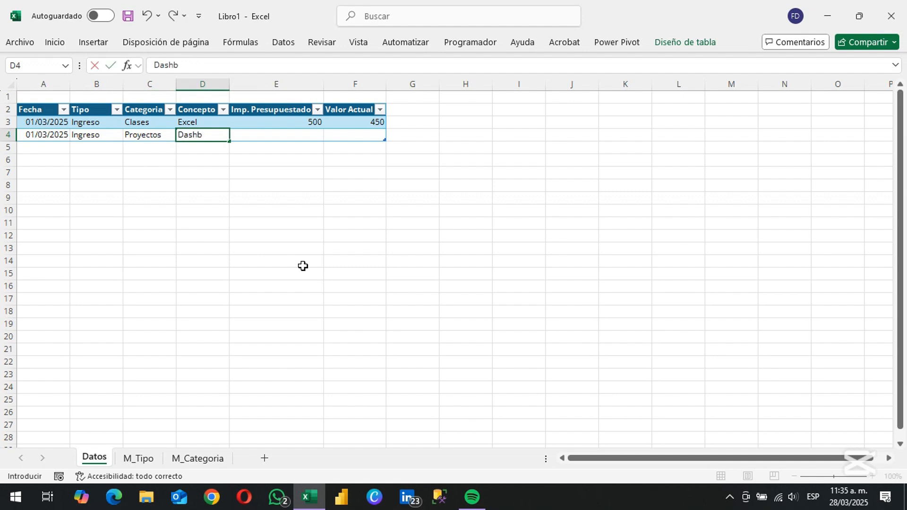
pyautogui.write('ashboard Empr')
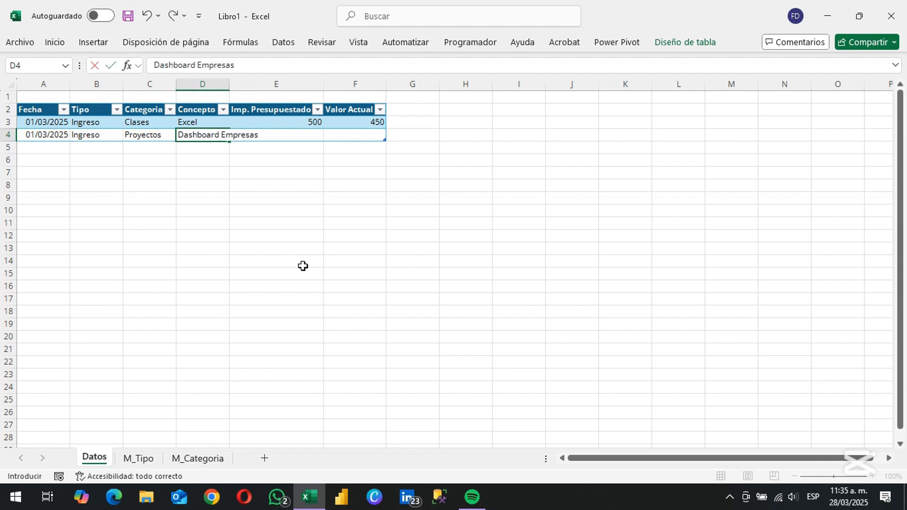
pyautogui.write('esa Lalis')
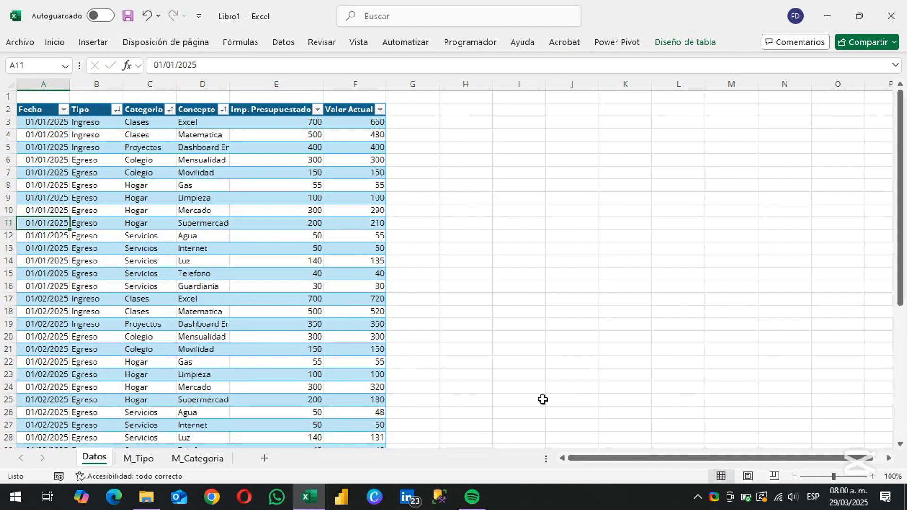
# Add a new sheet, place it before Datos and name it Resumen
pyautogui.click(264, 458)
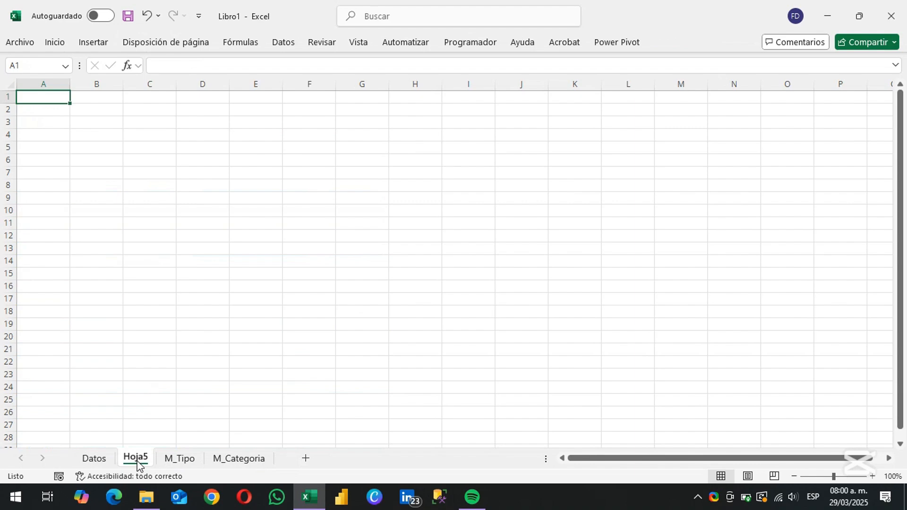
pyautogui.moveTo(137, 466); pyautogui.dragTo(93, 459)
pyautogui.doubleClick(93, 458)
pyautogui.write('Resu')
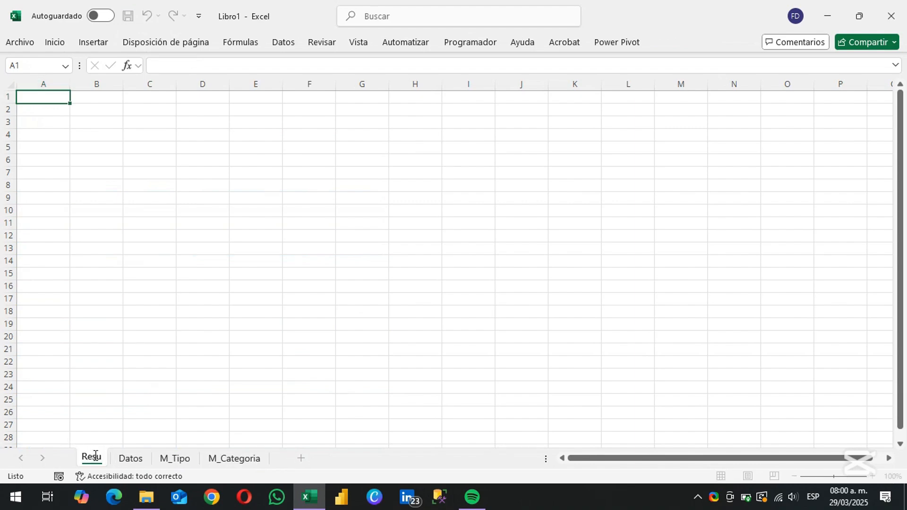
pyautogui.write('men')
pyautogui.press('Return')
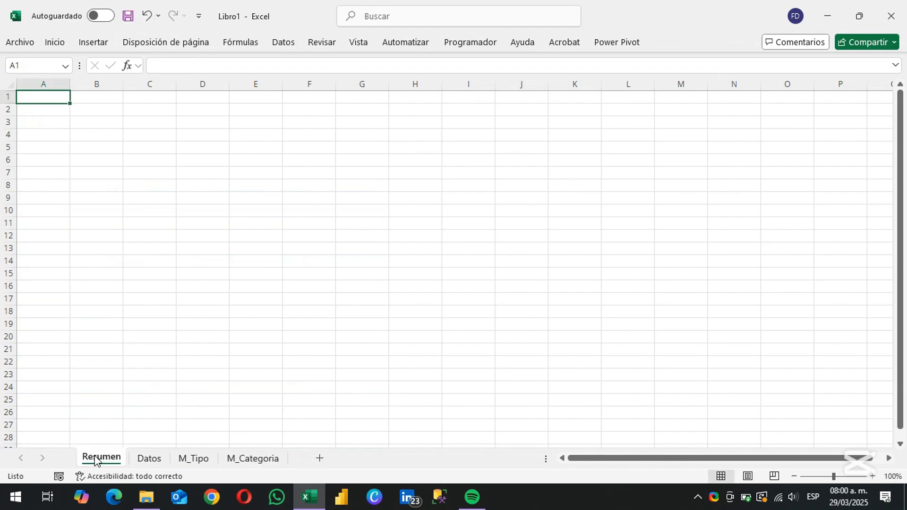
# Fit all column widths on the Datos sheet to their contents
pyautogui.click(149, 459)
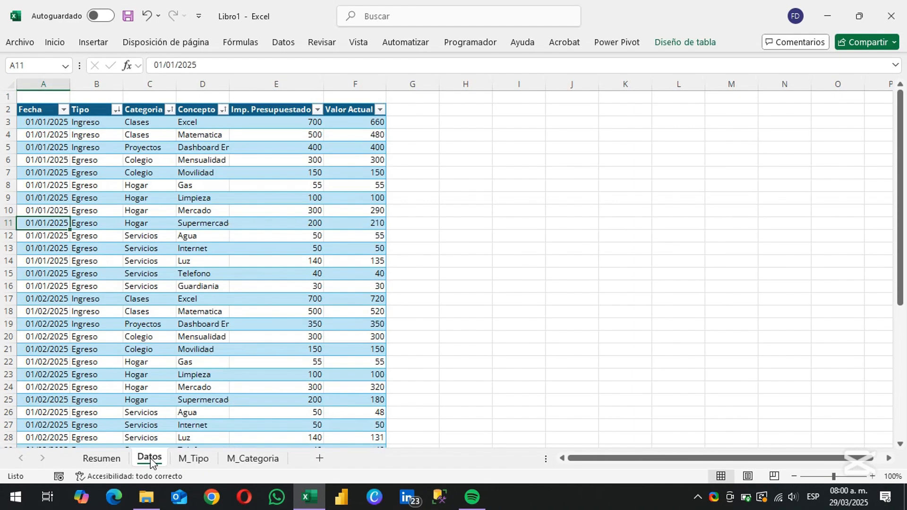
pyautogui.click(9, 84)
pyautogui.doubleClick(70, 84)
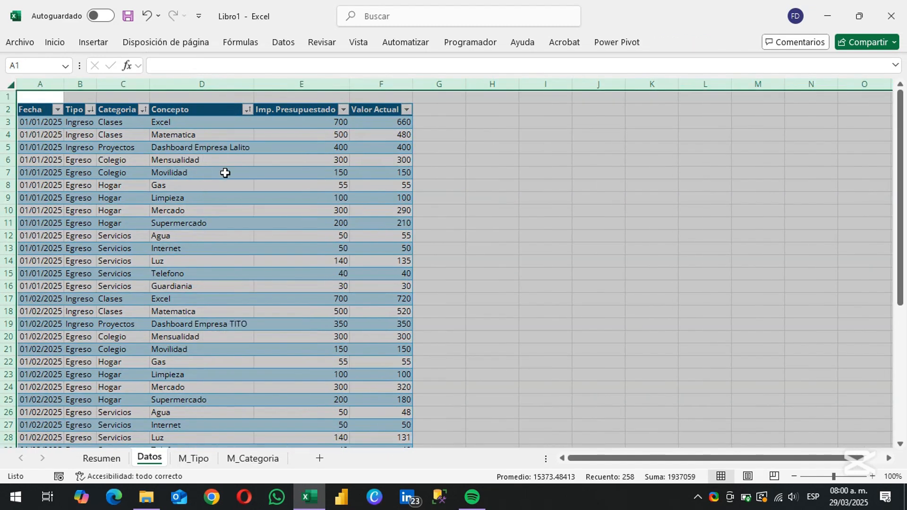
# Enter the title DETALLE DE INGRESOS Y EGRESOS in A1 and format it bold at size 14
pyautogui.write('DETALLE DE INGRES')
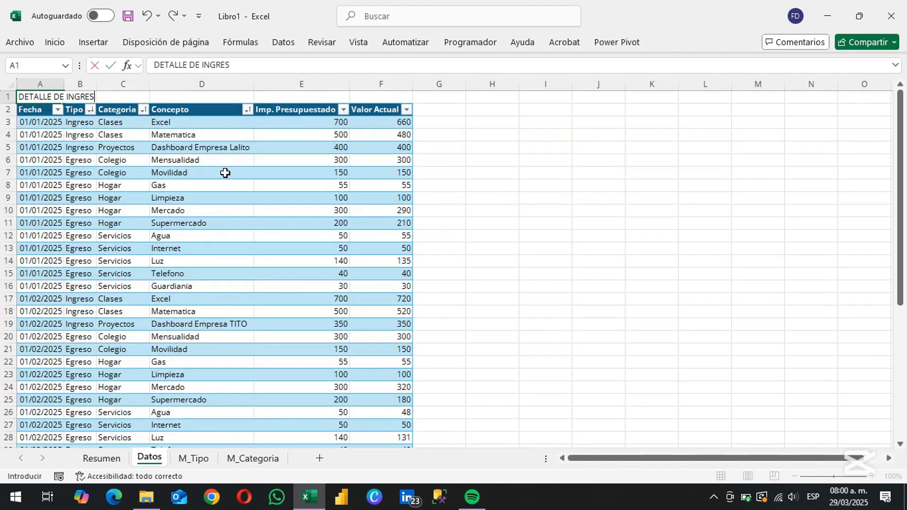
pyautogui.write('OS Y EGRESOS')
pyautogui.hotkey('ctrl', 'Return')
pyautogui.hotkey('ctrl', 'n')
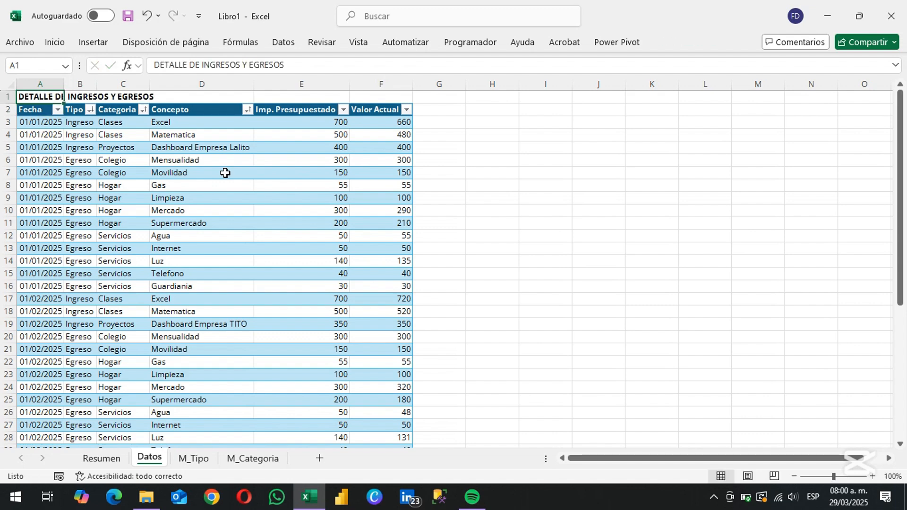
pyautogui.click(55, 42)
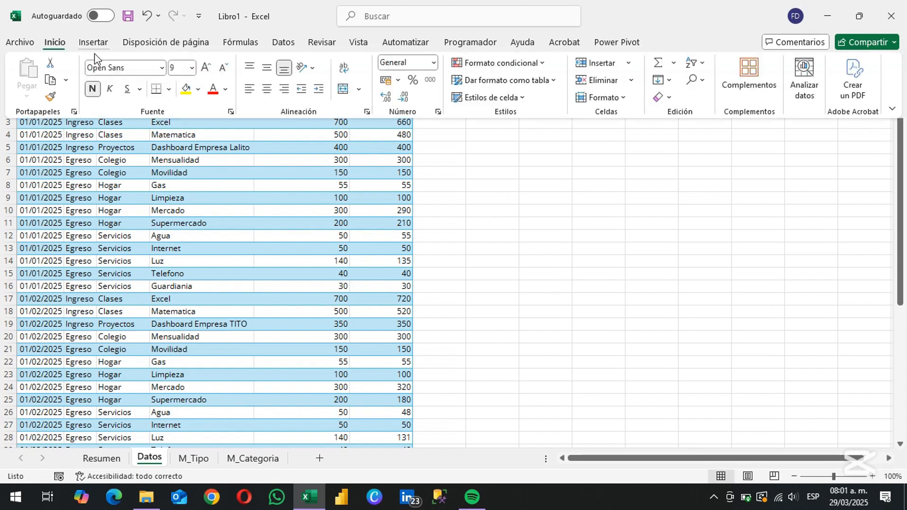
pyautogui.click(181, 68)
pyautogui.write('14')
pyautogui.press('Return')
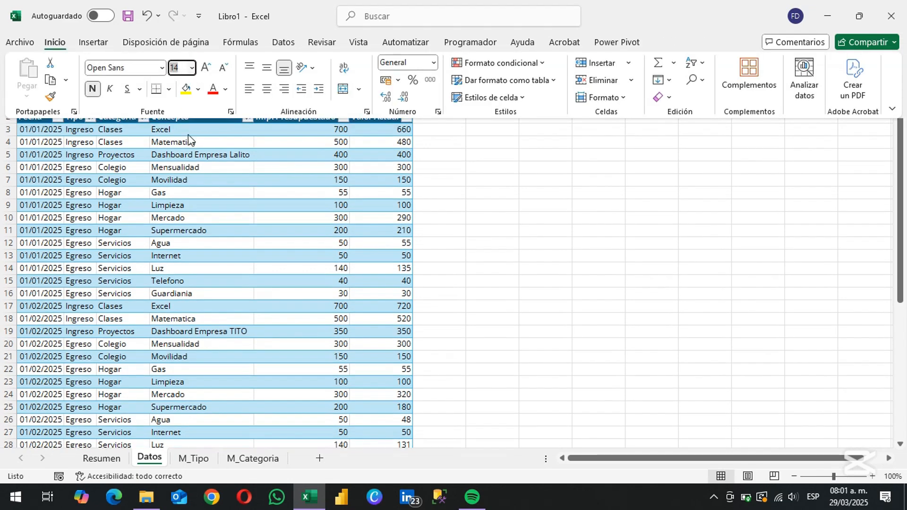
# Freeze the rows above row 3 on the Datos sheet and hide the gridlines
pyautogui.click(31, 129)
pyautogui.click(359, 43)
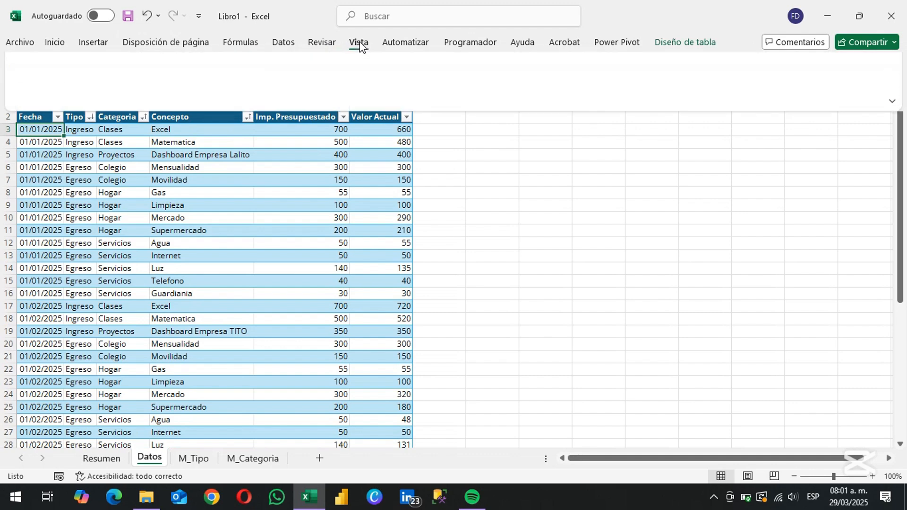
pyautogui.click(647, 98)
pyautogui.click(685, 124)
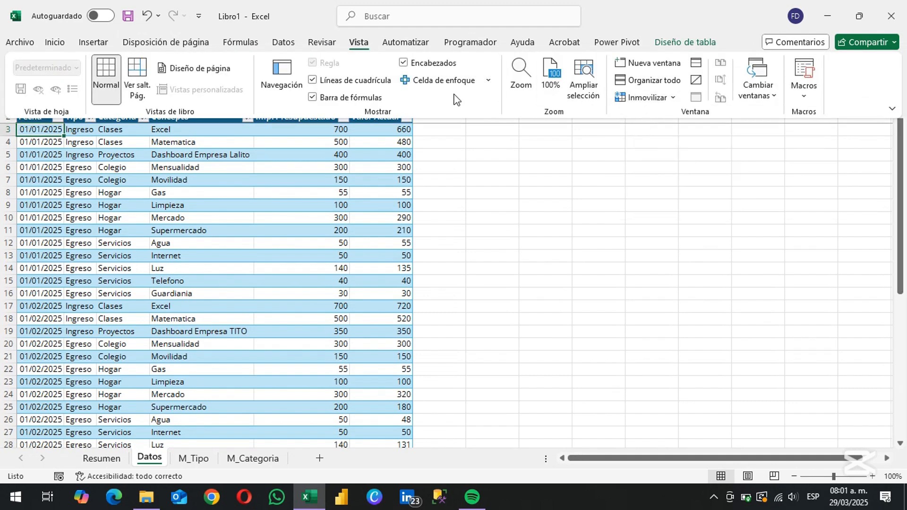
pyautogui.click(374, 80)
pyautogui.click(534, 249)
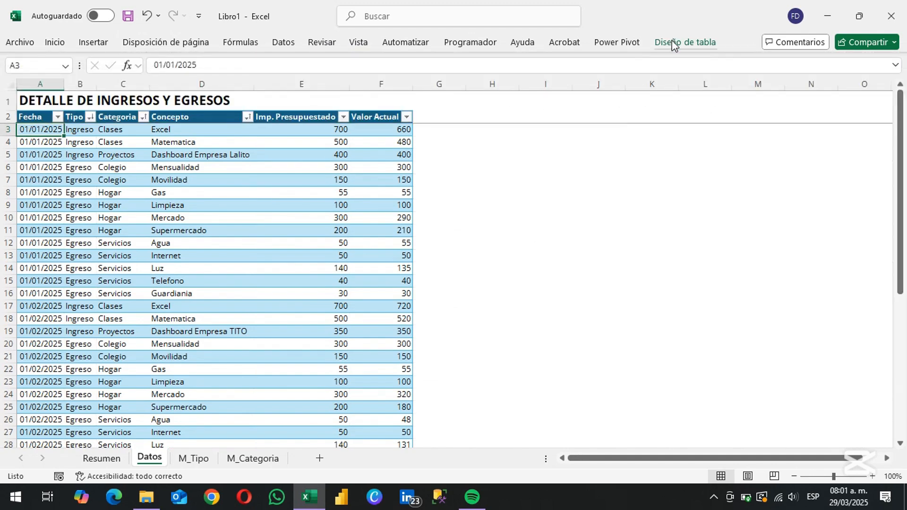
# Apply the light orange table style with the solid orange header to the Datos table
pyautogui.click(674, 44)
pyautogui.click(737, 93)
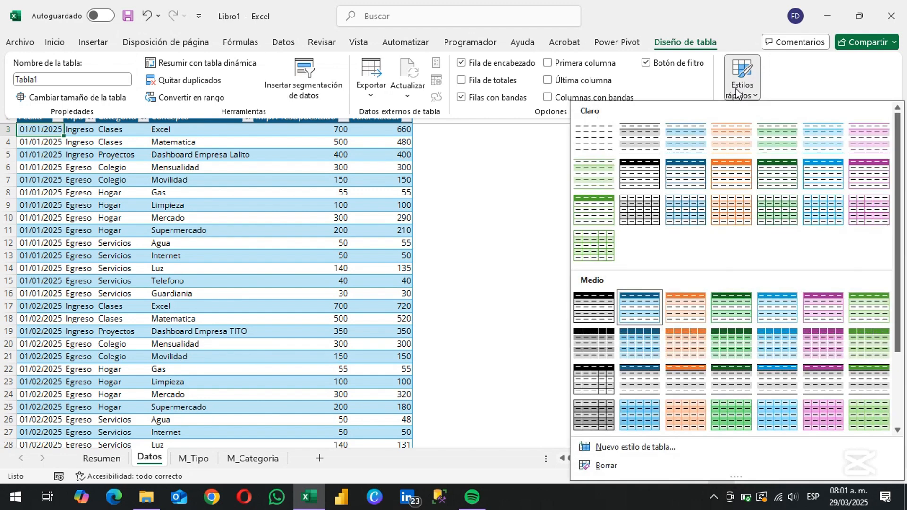
pyautogui.click(734, 171)
pyautogui.click(559, 186)
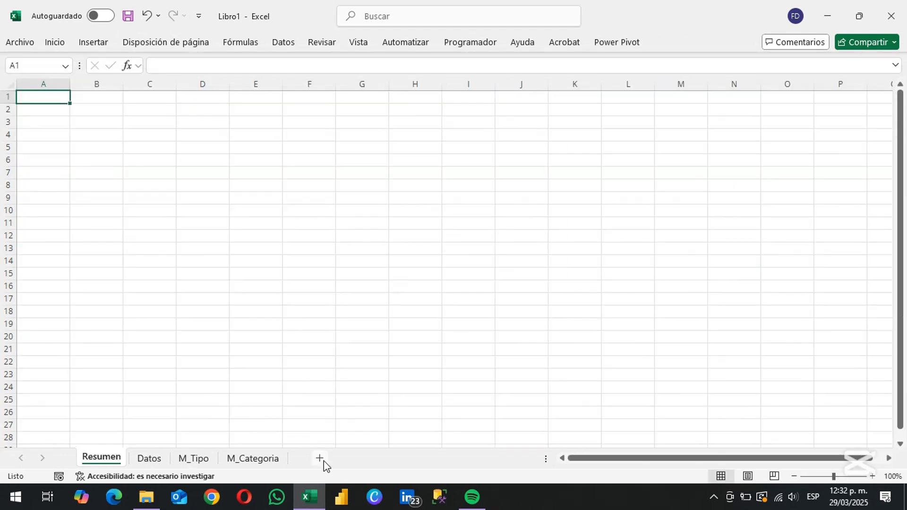
# Add a new sheet between Resumen and Datos and name it Analisis
pyautogui.click(321, 459)
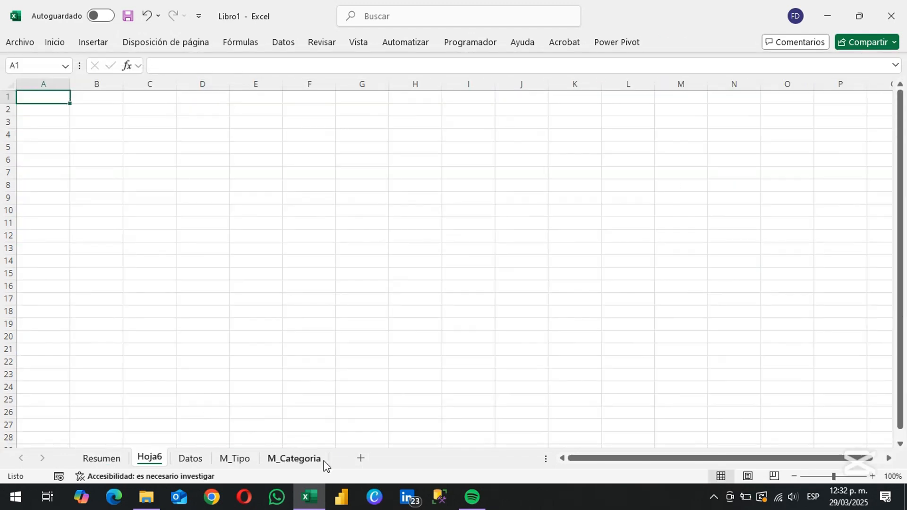
pyautogui.doubleClick(152, 457)
pyautogui.write('aNALIS')
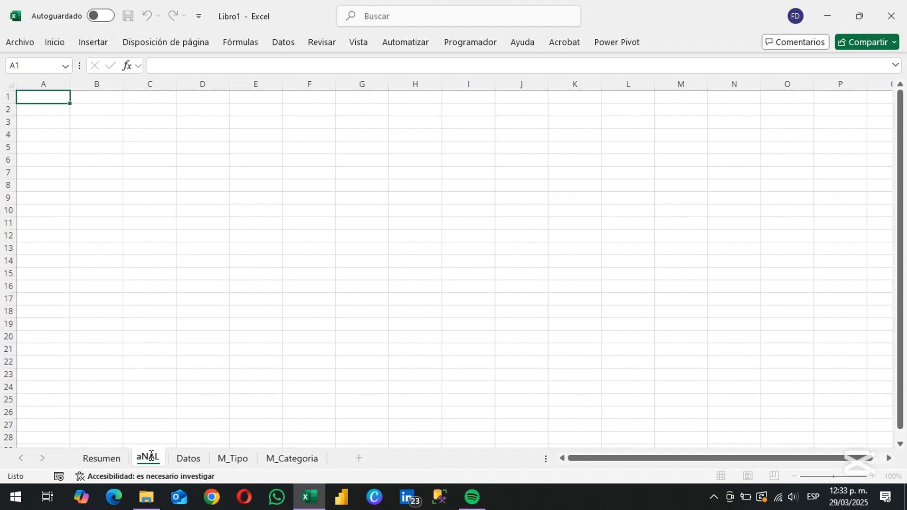
pyautogui.press('BackSpace')
pyautogui.press('BackSpace')
pyautogui.press('BackSpace')
pyautogui.press('BackSpace')
pyautogui.press('BackSpace')
pyautogui.press('BackSpace')
pyautogui.write('Análisis')
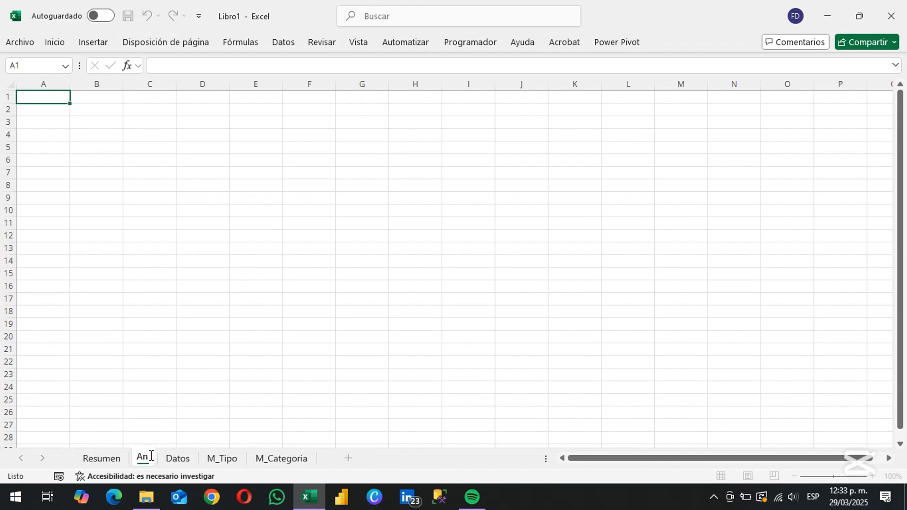
pyautogui.press('Return')
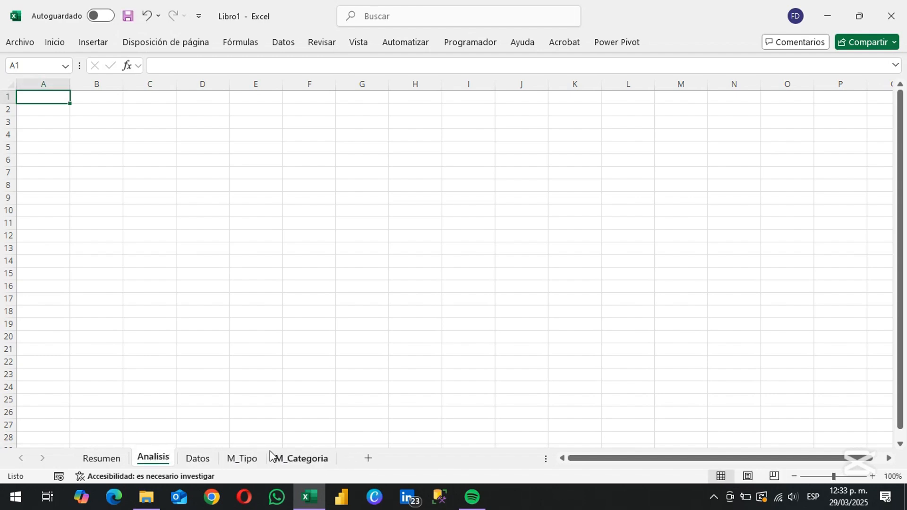
# Insert a PivotTable from Tabla1 on the Datos sheet, placed on the existing Analisis sheet at cell A3
pyautogui.click(193, 459)
pyautogui.click(266, 233)
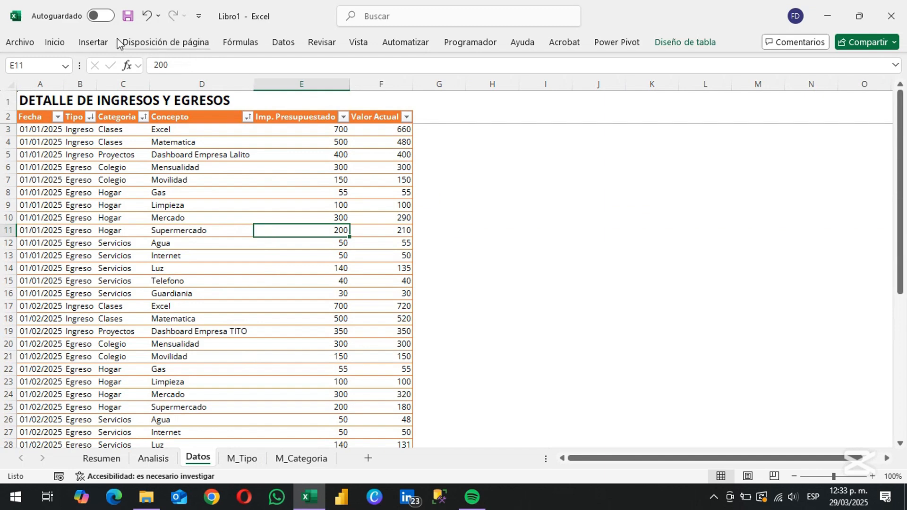
pyautogui.click(100, 41)
pyautogui.press('Escape')
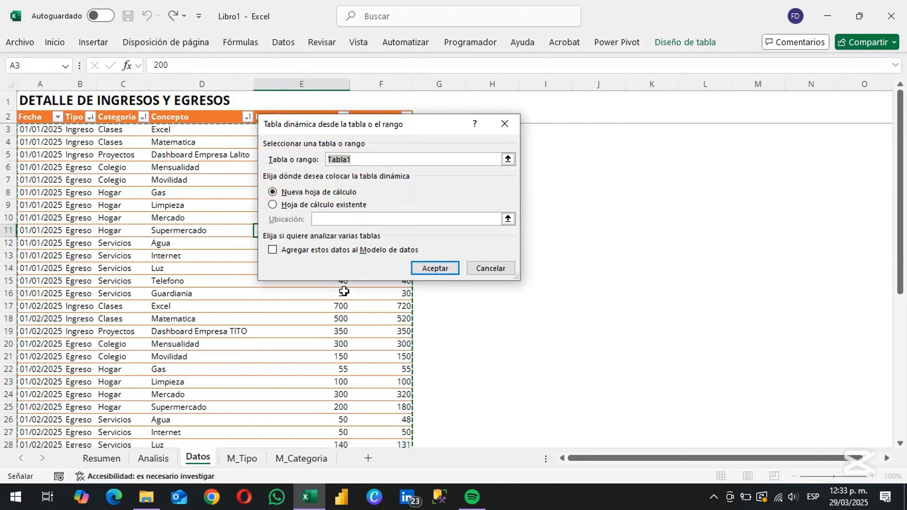
pyautogui.click(335, 204)
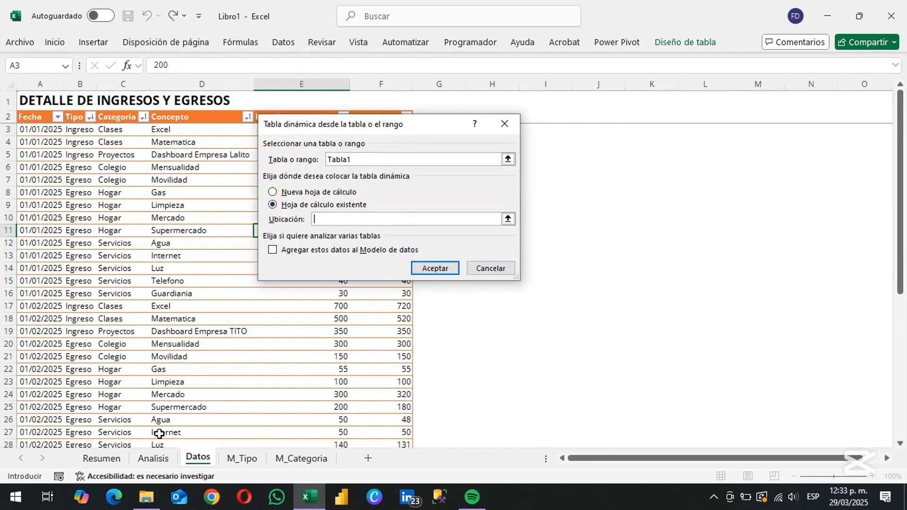
pyautogui.click(152, 459)
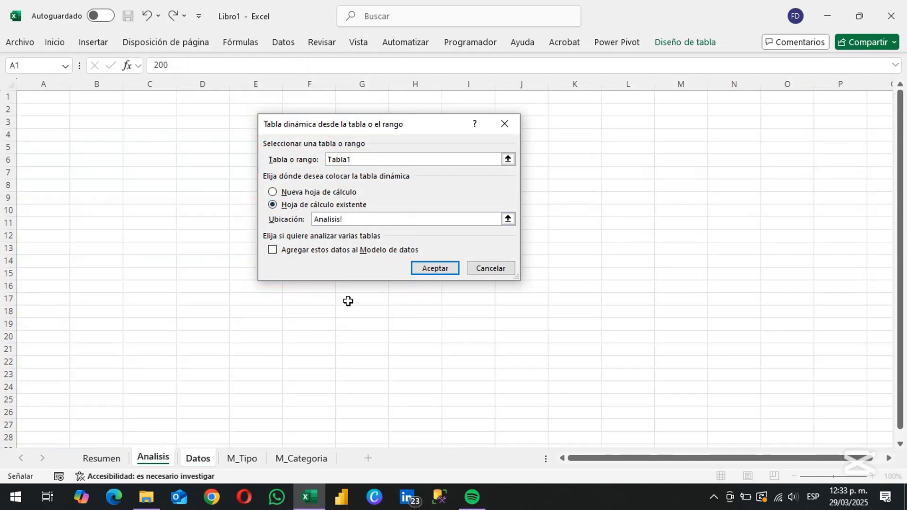
pyautogui.click(47, 124)
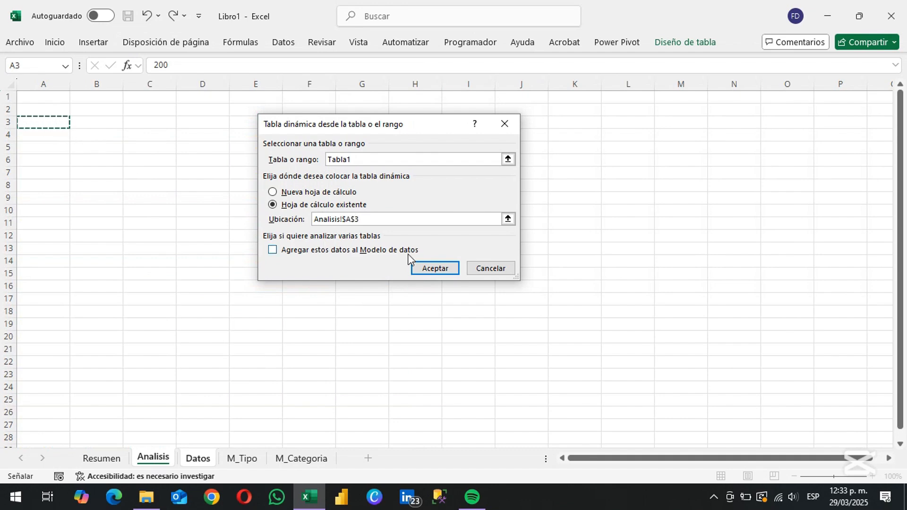
pyautogui.click(433, 265)
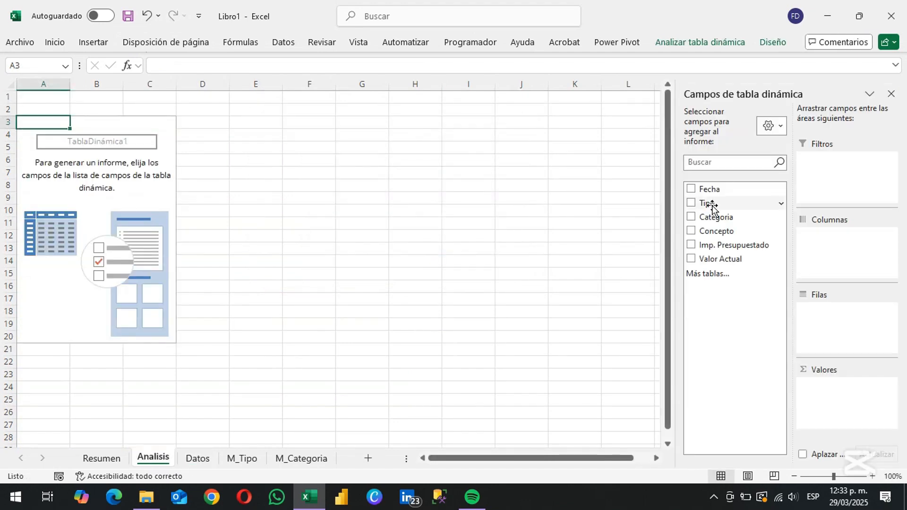
# Set Tipo as the PivotTable's row field and add Imp. Presupuestado and Valor Actual as summed values
pyautogui.moveTo(711, 207); pyautogui.dragTo(833, 336)
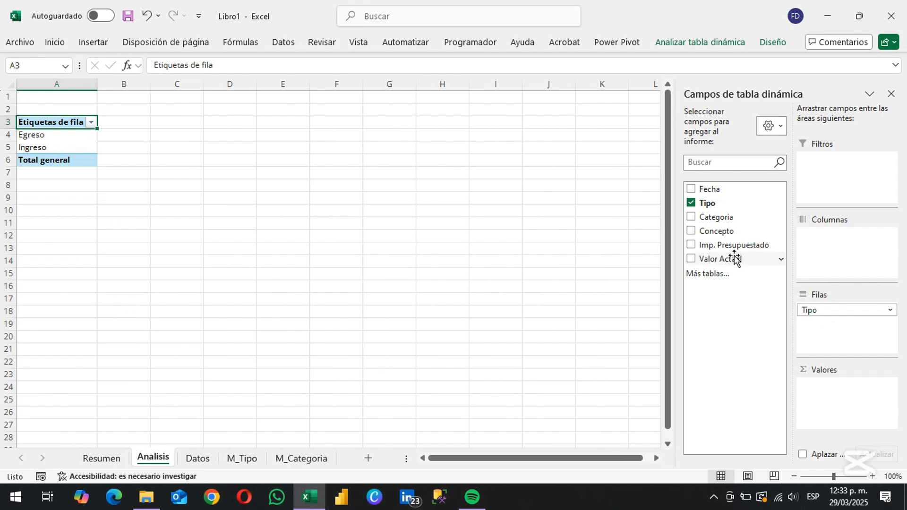
pyautogui.moveTo(733, 247); pyautogui.dragTo(828, 416)
pyautogui.moveTo(733, 262); pyautogui.dragTo(868, 424)
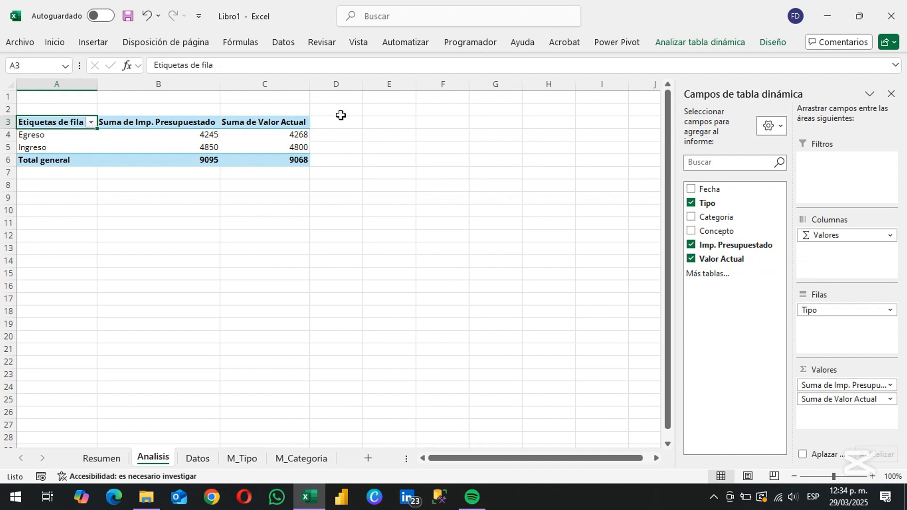
# Copy the Tipo PivotTable range A2:D6 and paste it at A12 on Analisis
pyautogui.moveTo(341, 112); pyautogui.dragTo(25, 163)
pyautogui.hotkey('ctrl', 'c')
pyautogui.click(38, 235)
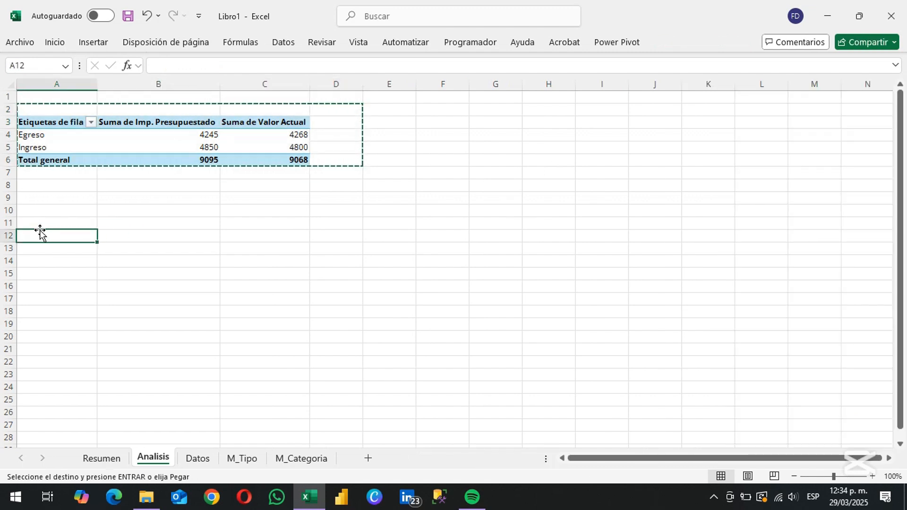
pyautogui.hotkey('ctrl', 'v')
# In the copied PivotTable, replace Tipo with Categoria in the rows and use Tipo as a report filter set to Ingreso
pyautogui.click(146, 270)
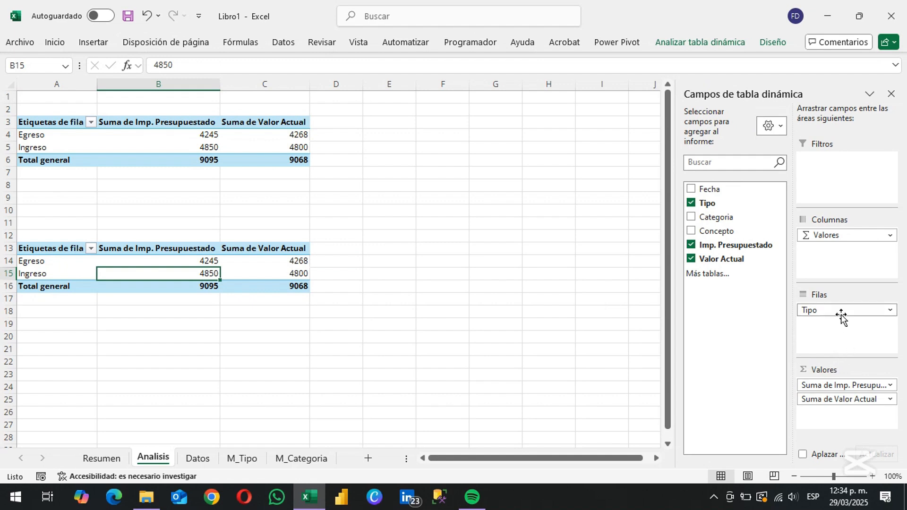
pyautogui.moveTo(841, 314); pyautogui.dragTo(822, 316)
pyautogui.moveTo(716, 206); pyautogui.dragTo(858, 182)
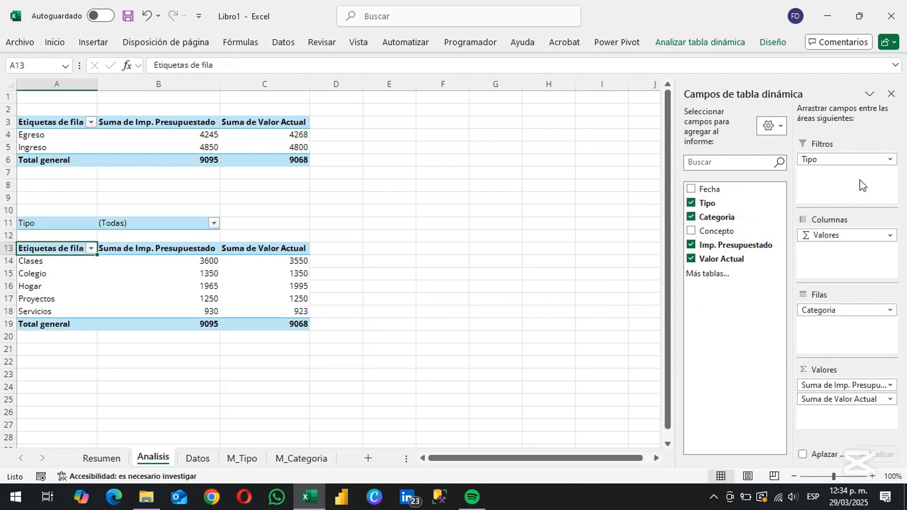
pyautogui.click(214, 224)
pyautogui.click(91, 280)
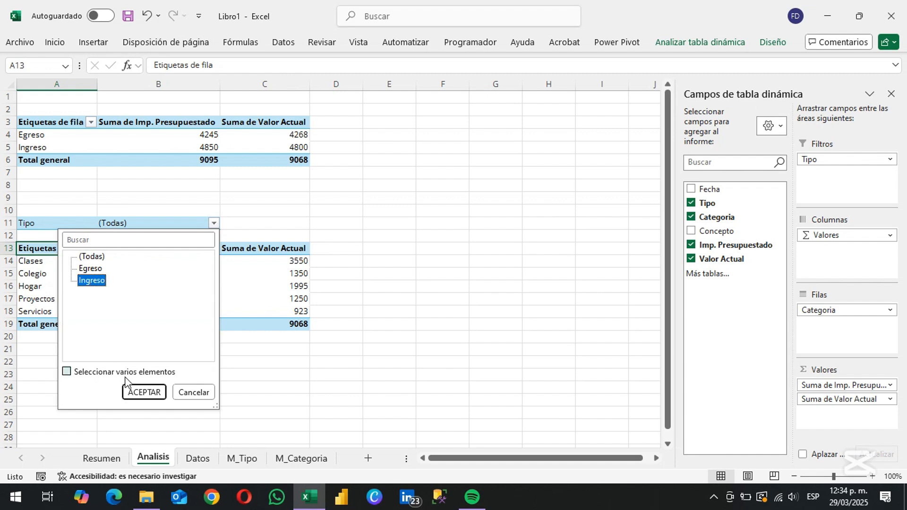
pyautogui.click(144, 392)
# Duplicate the Ingreso category PivotTable at A21 and set the copy's Tipo filter to Egreso
pyautogui.moveTo(296, 223); pyautogui.dragTo(54, 280)
pyautogui.hotkey('ctrl', 'c')
pyautogui.click(35, 348)
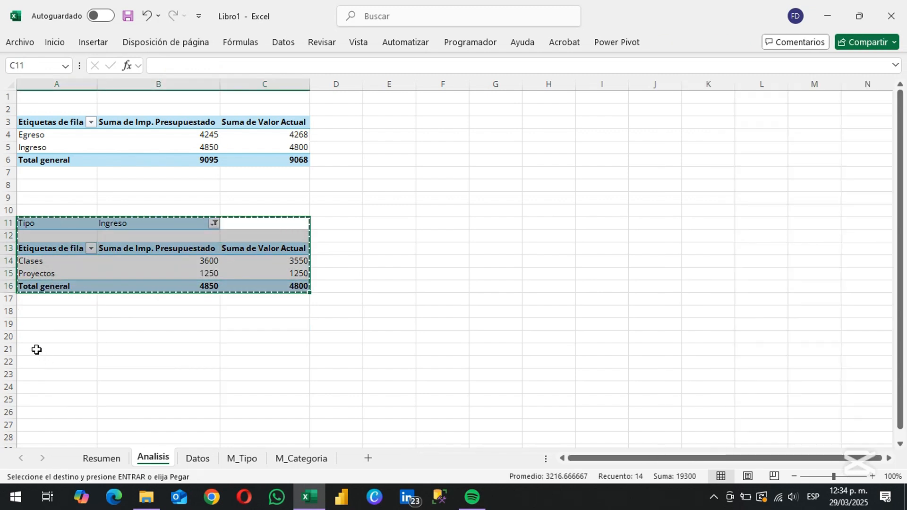
pyautogui.hotkey('ctrl', 'v')
pyautogui.click(214, 350)
pyautogui.click(90, 202)
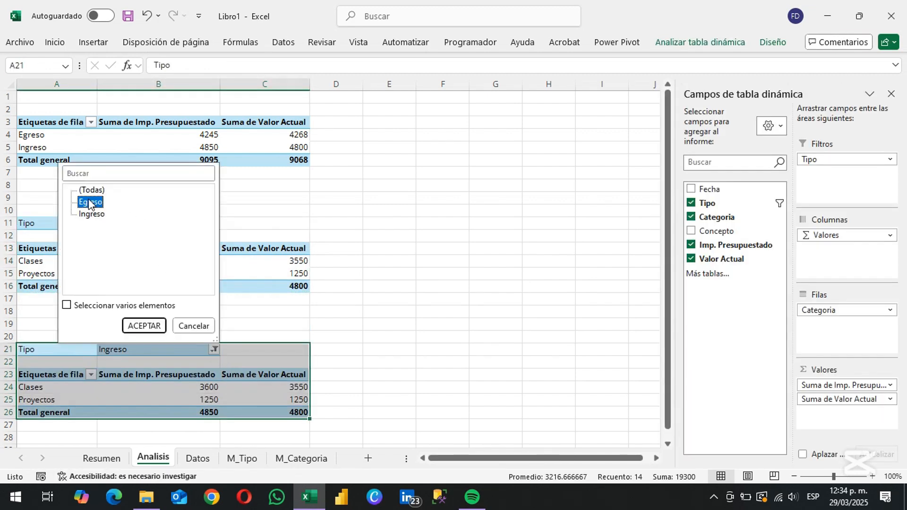
pyautogui.click(144, 326)
# Duplicate the Egreso category PivotTable further down the sheet at A35
pyautogui.scroll(-3, 633, 418)
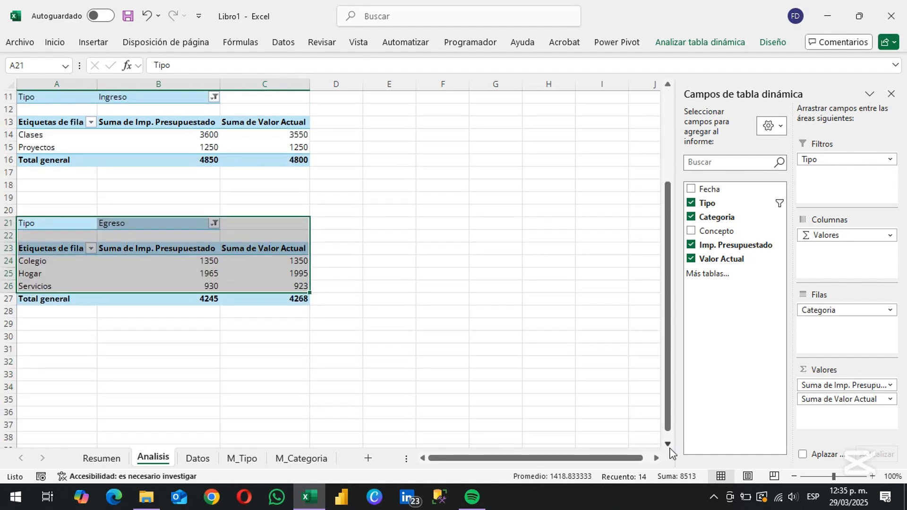
pyautogui.moveTo(284, 223); pyautogui.dragTo(53, 311)
pyautogui.hotkey('ctrl', 'c')
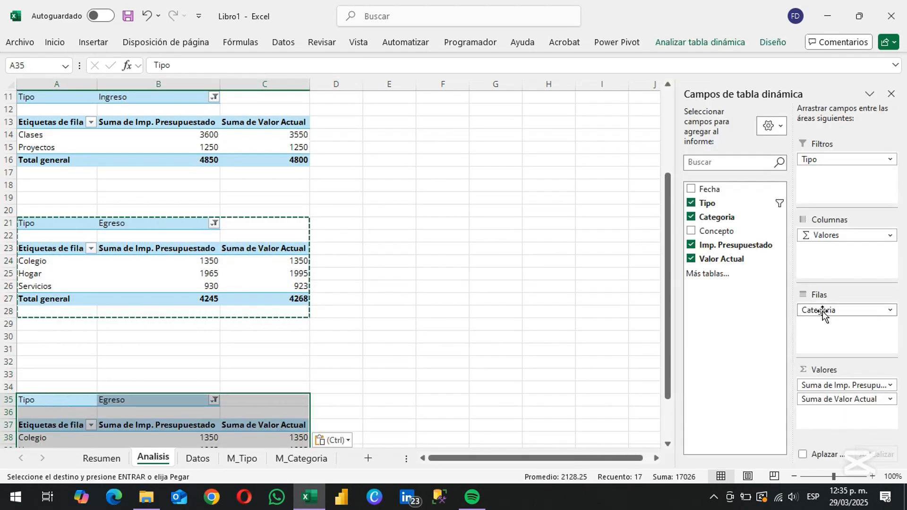
# In the A35 PivotTable, replace Categoria with Concepto in the rows and sort Valor Actual from largest to smallest
pyautogui.moveTo(822, 313); pyautogui.dragTo(727, 318)
pyautogui.moveTo(727, 231); pyautogui.dragTo(810, 313)
pyautogui.scroll(-4, 265, 359)
pyautogui.rightClick(266, 362)
pyautogui.moveTo(437, 217)
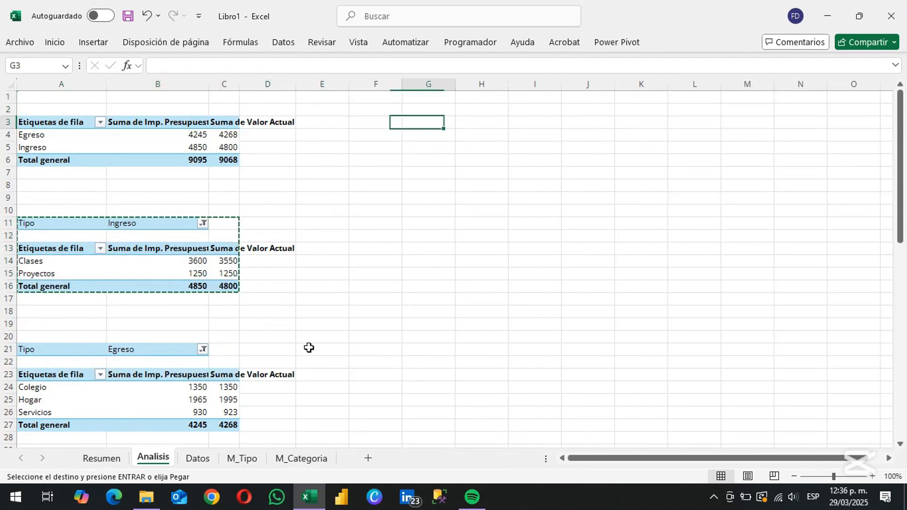
# Move the Ingreso category PivotTable to G3 and the Egreso category PivotTable to L3
pyautogui.hotkey('ctrl', 'v')
pyautogui.press('Left')
pyautogui.press('Left')
pyautogui.press('Down')
pyautogui.press('Down')
pyautogui.press('Down')
pyautogui.press('Down')
pyautogui.press('Down')
pyautogui.hotkey('ctrl', 'Left')
pyautogui.hotkey('ctrl', 'Down')
pyautogui.hotkey('ctrl', 'shift', 'Down')
pyautogui.hotkey('ctrl', 'shift', 'Down')
pyautogui.hotkey('shift', 'Right')
pyautogui.hotkey('shift', 'Right')
pyautogui.hotkey('ctrl', 'x')
pyautogui.hotkey('ctrl', 'Up')
pyautogui.hotkey('ctrl', 'Up')
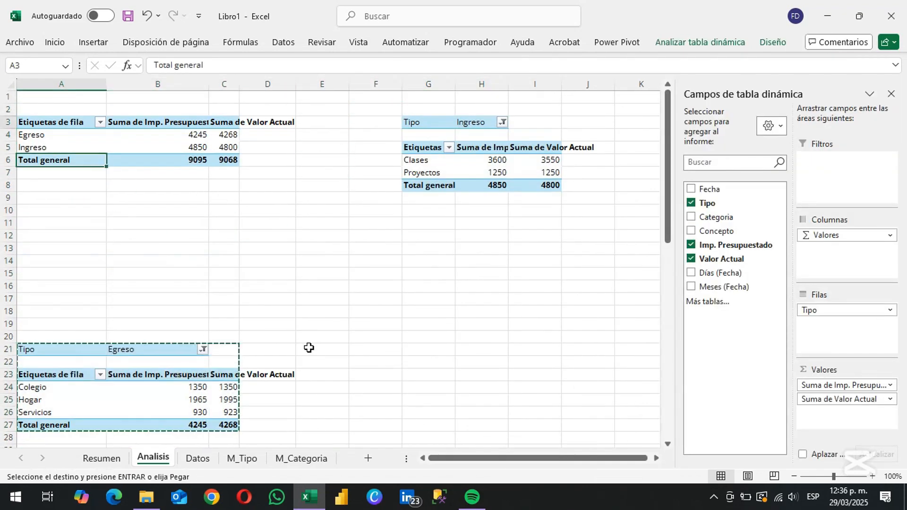
pyautogui.hotkey('ctrl', 'Up')
pyautogui.press('Right')
pyautogui.press('Right')
pyautogui.press('Right')
pyautogui.press('Right')
pyautogui.press('Right')
pyautogui.press('Right')
pyautogui.press('Right')
pyautogui.press('Right')
pyautogui.press('Right')
pyautogui.press('Right')
pyautogui.press('Right')
pyautogui.press('Down')
pyautogui.press('Down')
pyautogui.hotkey('ctrl', 'v')
# Move the Egreso PivotTable by Concepto from A35 to R3, beside the other PivotTables
pyautogui.hotkey('ctrl', 'Left')
pyautogui.hotkey('ctrl', 'Left')
pyautogui.hotkey('ctrl', 'Left')
pyautogui.hotkey('ctrl', 'Left')
pyautogui.hotkey('ctrl', 'Down')
pyautogui.hotkey('ctrl', 'Down')
pyautogui.hotkey('shift', 'Down')
pyautogui.hotkey('shift', 'Down')
pyautogui.hotkey('shift', 'Down')
pyautogui.hotkey('shift', 'Down')
pyautogui.hotkey('shift', 'Down')
pyautogui.hotkey('shift', 'Down')
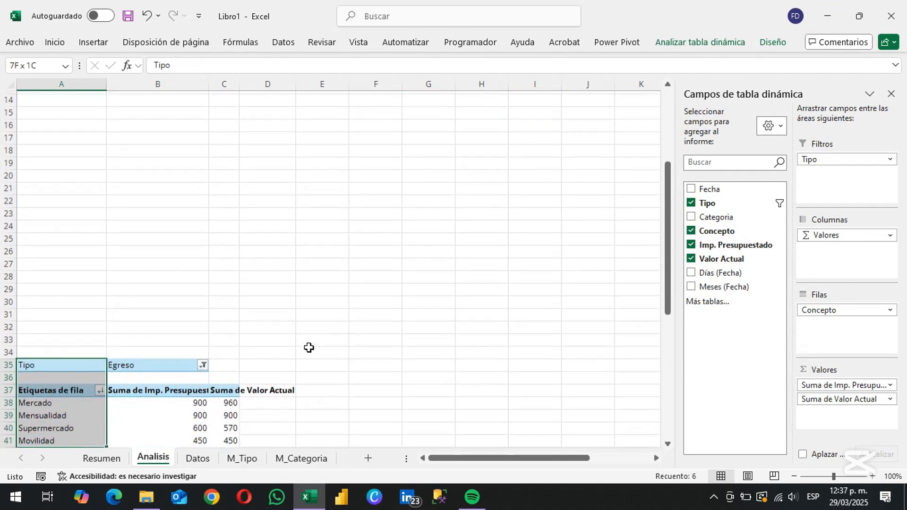
pyautogui.hotkey('ctrl', 'shift', 'Down')
pyautogui.hotkey('ctrl', 'x')
pyautogui.hotkey('ctrl', 'Up')
pyautogui.hotkey('ctrl', 'Up')
pyautogui.press('Right')
pyautogui.press('Right')
pyautogui.press('Right')
pyautogui.press('Right')
pyautogui.press('Right')
pyautogui.press('Right')
pyautogui.press('Right')
pyautogui.press('Right')
pyautogui.press('Right')
pyautogui.press('Right')
pyautogui.press('Right')
pyautogui.press('Right')
pyautogui.press('Right')
pyautogui.press('Right')
pyautogui.press('Right')
pyautogui.press('Right')
pyautogui.press('Right')
pyautogui.press('Right')
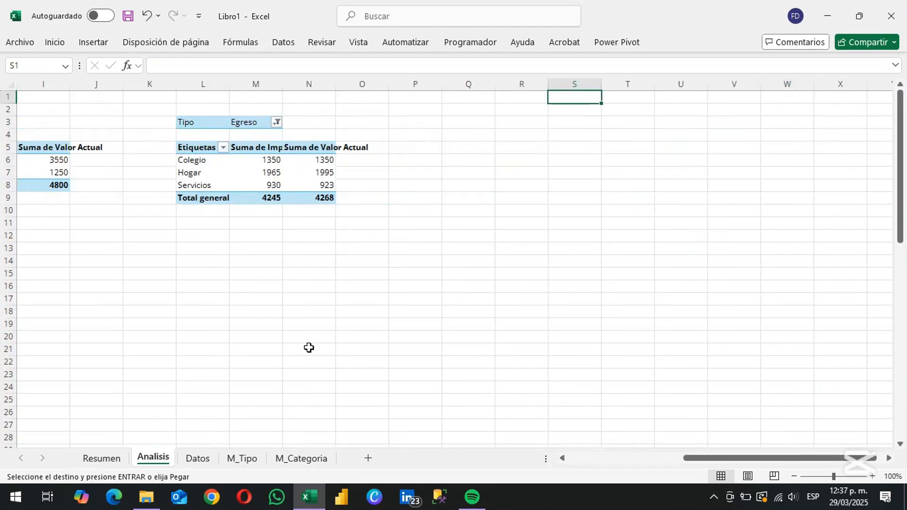
pyautogui.press('Left')
pyautogui.press('Down')
pyautogui.press('Down')
pyautogui.hotkey('ctrl', 'v')
# Move the monthly Valor Actual by Tipo PivotTable from A57 to X3
pyautogui.hotkey('ctrl', 'Left')
pyautogui.hotkey('ctrl', 'Left')
pyautogui.hotkey('ctrl', 'Left')
pyautogui.hotkey('ctrl', 'Left')
pyautogui.hotkey('ctrl', 'Left')
pyautogui.hotkey('ctrl', 'Left')
pyautogui.hotkey('ctrl', 'Down')
pyautogui.hotkey('ctrl', 'Down')
pyautogui.press('Down')
pyautogui.press('Down')
pyautogui.press('Down')
pyautogui.press('Down')
pyautogui.press('Down')
pyautogui.press('Down')
pyautogui.press('Down')
pyautogui.press('Down')
pyautogui.press('Down')
pyautogui.press('Down')
pyautogui.press('Down')
pyautogui.press('Down')
pyautogui.press('Down')
pyautogui.press('Down')
pyautogui.press('Down')
pyautogui.press('Down')
pyautogui.press('Down')
pyautogui.hotkey('ctrl', 'Up')
pyautogui.hotkey('ctrl', 'Up')
pyautogui.hotkey('ctrl', 'shift', 'Down')
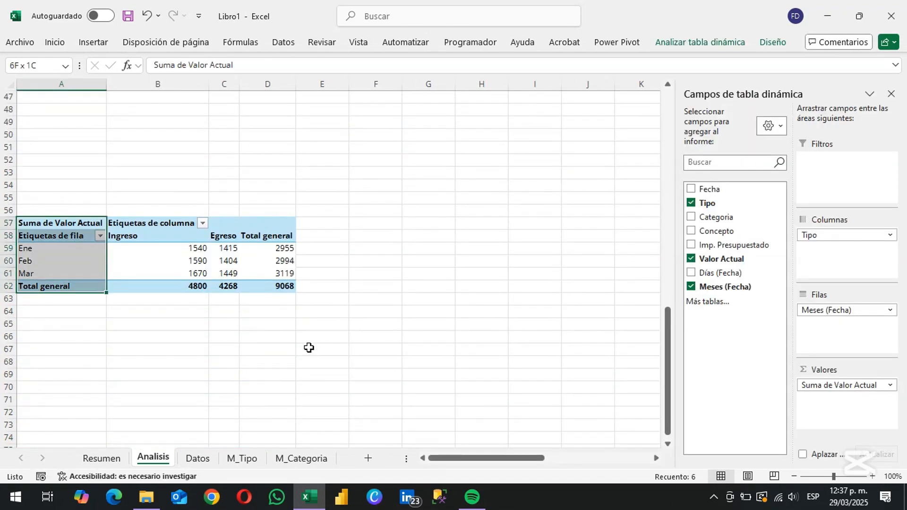
pyautogui.hotkey('ctrl', 'shift', 'Right')
pyautogui.hotkey('ctrl', 'x')
pyautogui.hotkey('ctrl', 'Up')
pyautogui.hotkey('ctrl', 'Up')
pyautogui.press('Right')
pyautogui.press('Right')
pyautogui.press('Right')
pyautogui.press('Right')
pyautogui.press('Right')
pyautogui.press('Right')
pyautogui.press('Right')
pyautogui.press('Right')
pyautogui.press('Right')
pyautogui.press('Right')
pyautogui.press('Right')
pyautogui.press('Right')
pyautogui.press('Right')
pyautogui.press('Right')
pyautogui.press('Right')
pyautogui.press('Right')
pyautogui.press('Right')
pyautogui.press('Right')
pyautogui.press('Right')
pyautogui.press('Right')
pyautogui.press('Right')
pyautogui.press('Down')
pyautogui.press('Left')
pyautogui.press('Left')
pyautogui.press('Left')
pyautogui.press('Left')
pyautogui.press('Left')
pyautogui.press('Left')
pyautogui.press('Down')
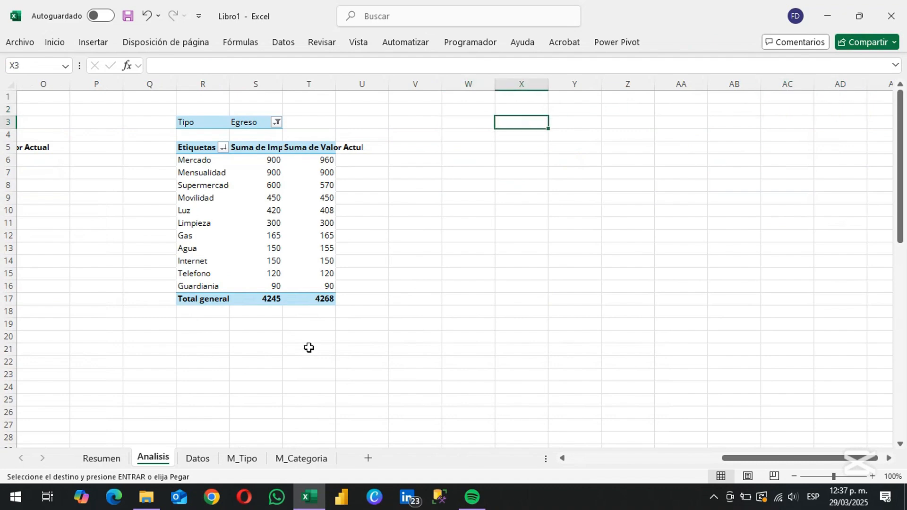
pyautogui.hotkey('ctrl', 'v')
pyautogui.press('Left')
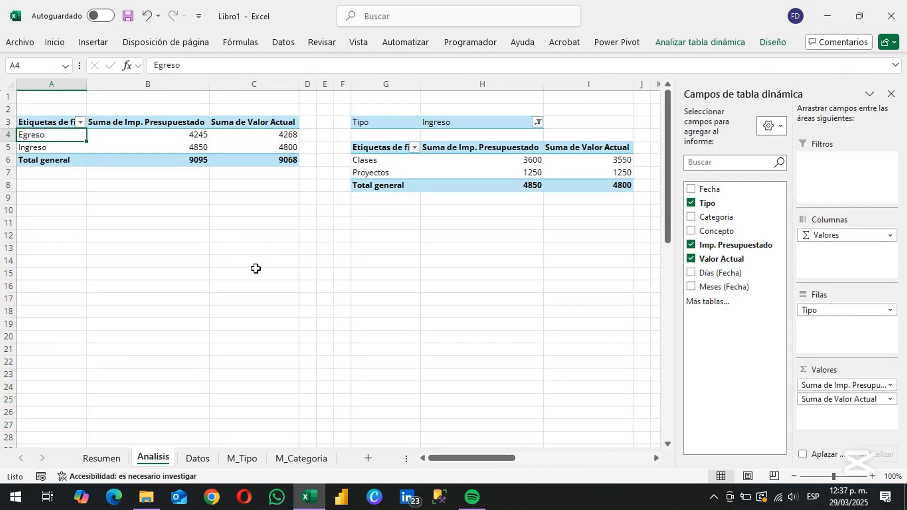
# Try linking C16 to the Valor Actual grand total in C6, check the resulting formula, and clear the cell
pyautogui.click(243, 288)
pyautogui.write('=')
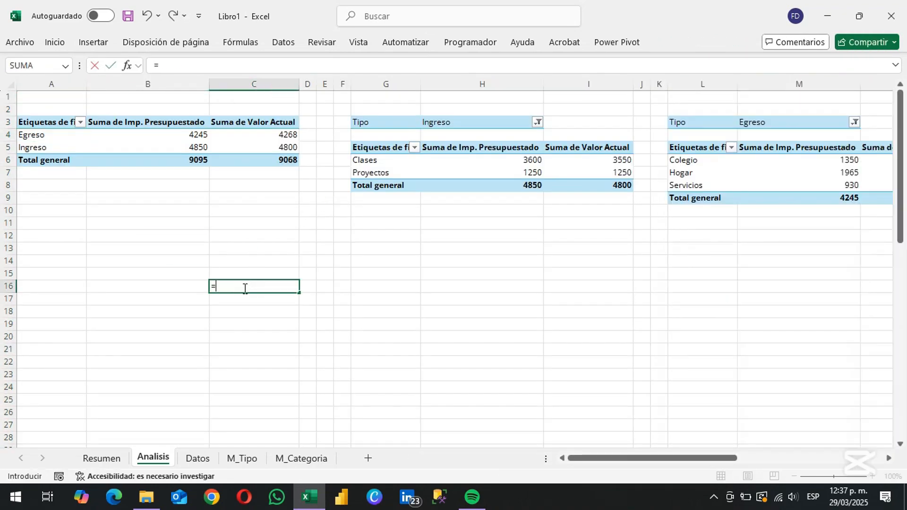
pyautogui.press('Up')
pyautogui.press('Up')
pyautogui.press('Up')
pyautogui.press('Up')
pyautogui.press('Up')
pyautogui.press('Up')
pyautogui.press('Up')
pyautogui.press('Up')
pyautogui.press('Up')
pyautogui.press('Up')
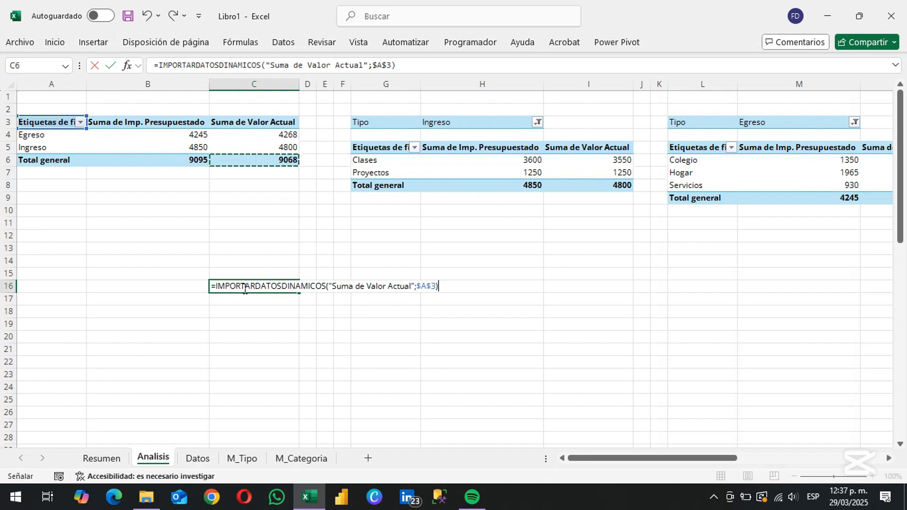
pyautogui.press('Up')
pyautogui.press('Down')
pyautogui.press('Return')
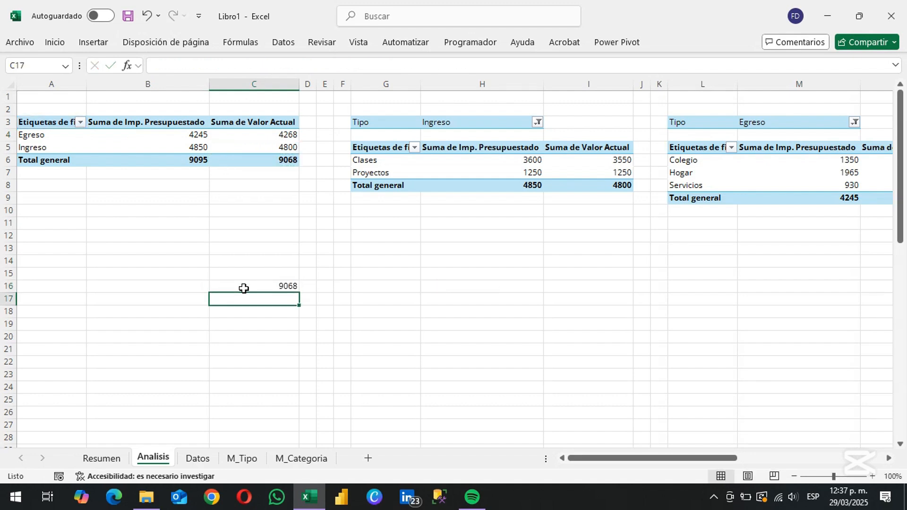
pyautogui.click(244, 288)
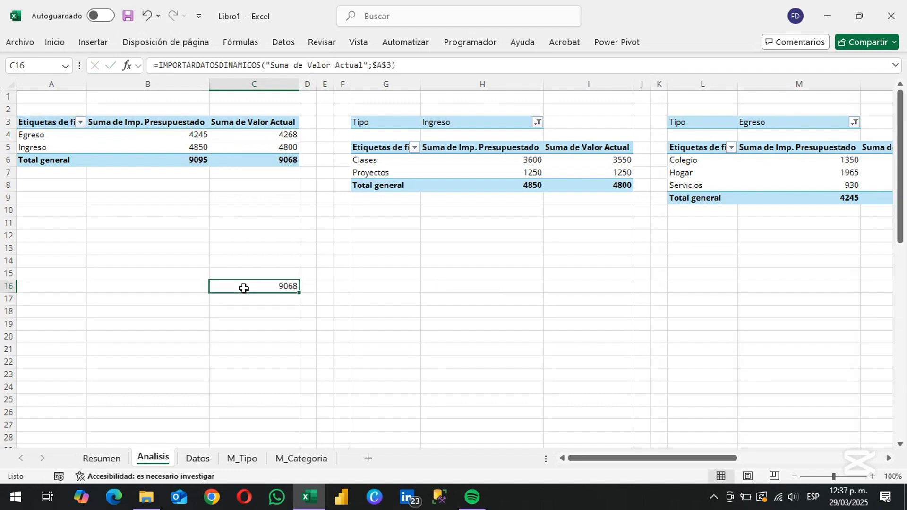
pyautogui.press('Delete')
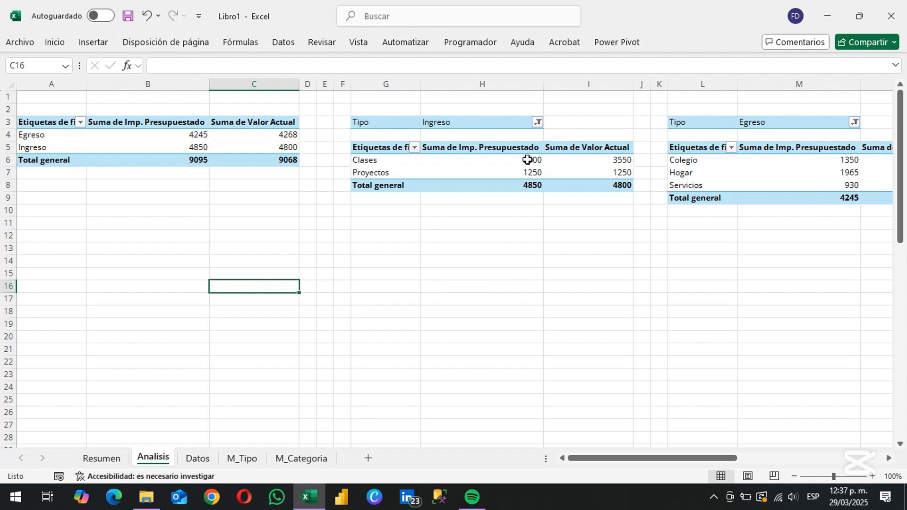
# Turn off the Generar ImportarDatosDinámicos option for the PivotTables
pyautogui.hotkey('ctrl', 'Up')
pyautogui.hotkey('ctrl', 'Up')
pyautogui.click(704, 43)
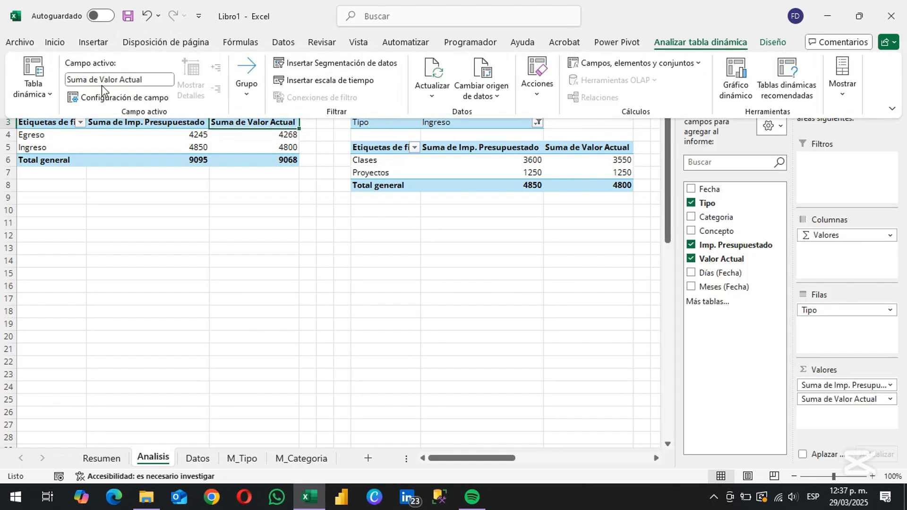
pyautogui.click(51, 95)
pyautogui.click(75, 161)
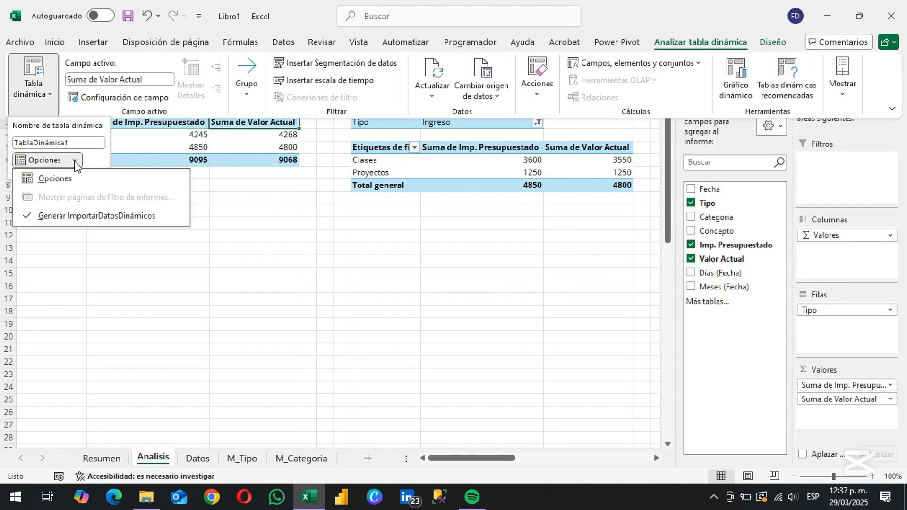
pyautogui.click(152, 217)
# Enter the direct reference =C6 to the Valor Actual grand total in C15 and inspect its formula
pyautogui.click(281, 272)
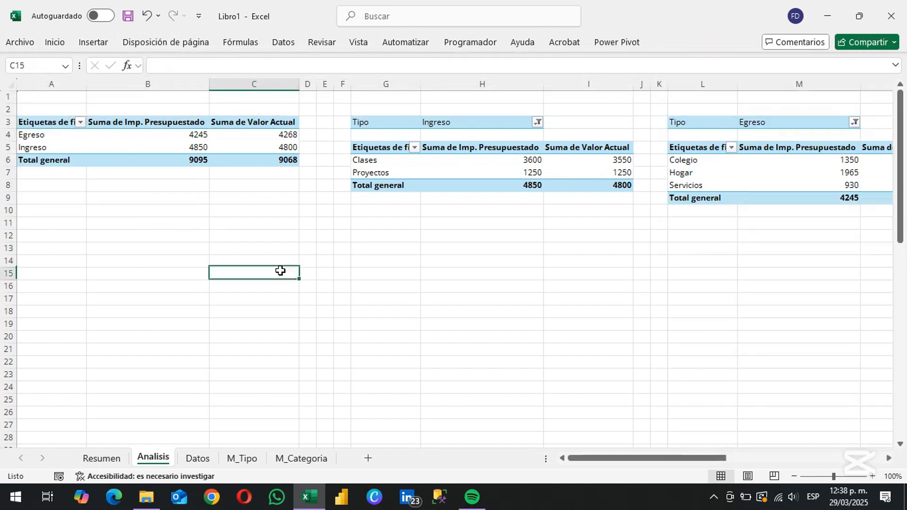
pyautogui.write('=')
pyautogui.hotkey('ctrl', 'Up')
pyautogui.press('Return')
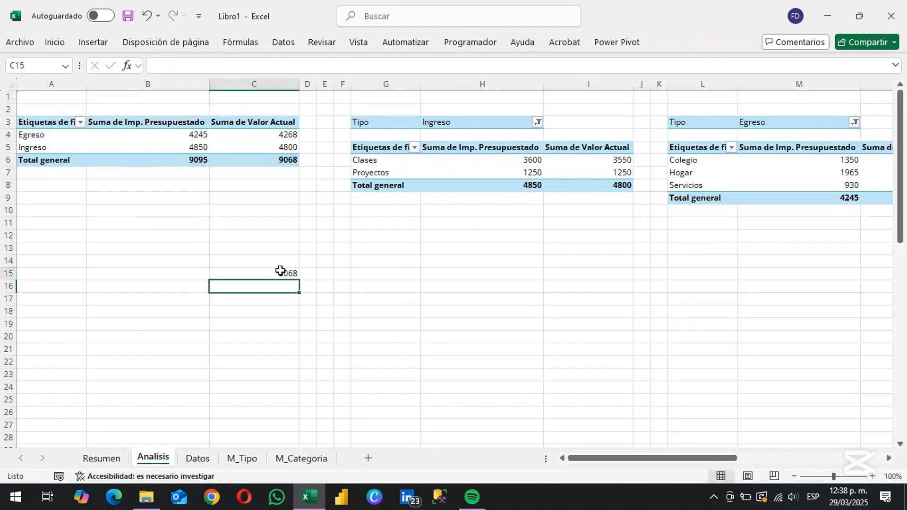
pyautogui.click(280, 271)
pyautogui.press('F2')
pyautogui.press('Escape')
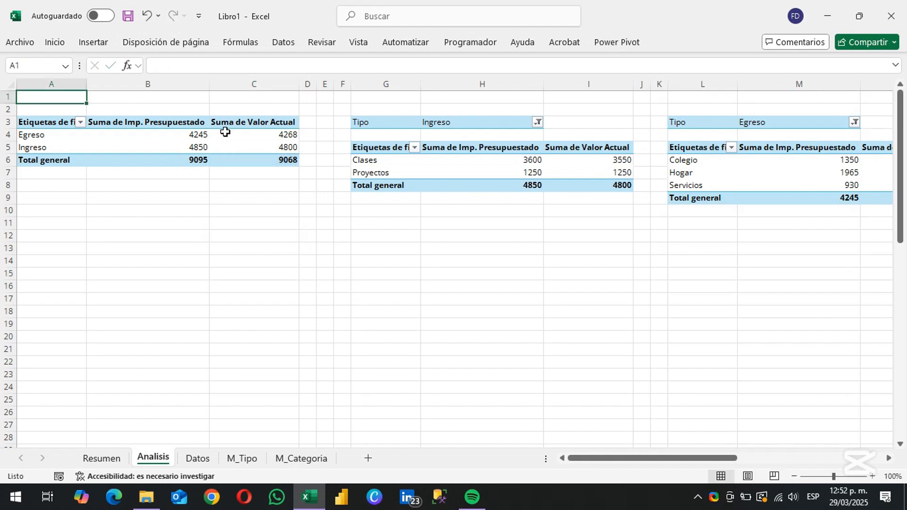
# Insert a Meses (Fecha) slicer for the Tipo PivotTable at A3 and place it beneath that table
pyautogui.click(228, 134)
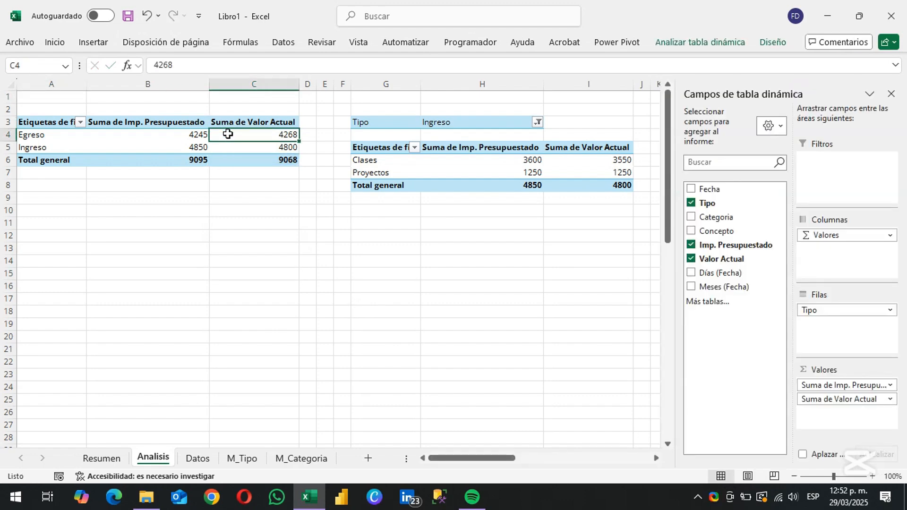
pyautogui.click(656, 35)
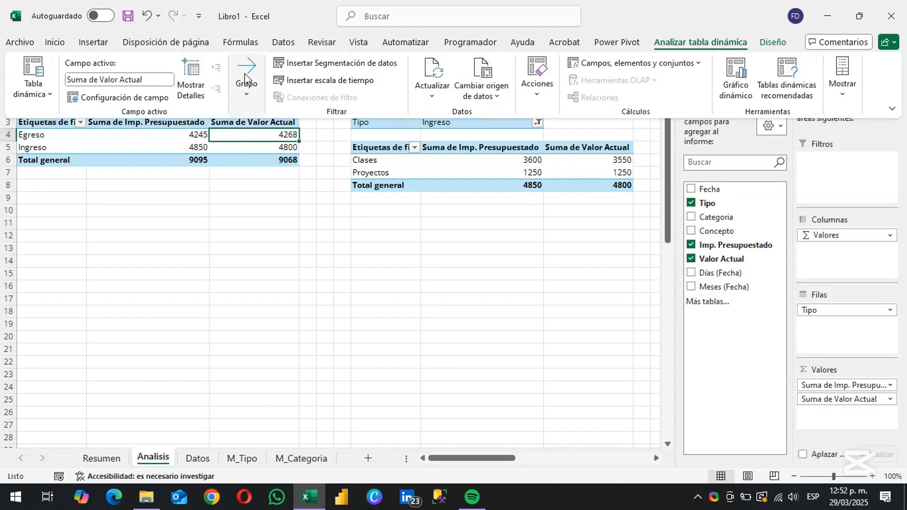
pyautogui.click(301, 66)
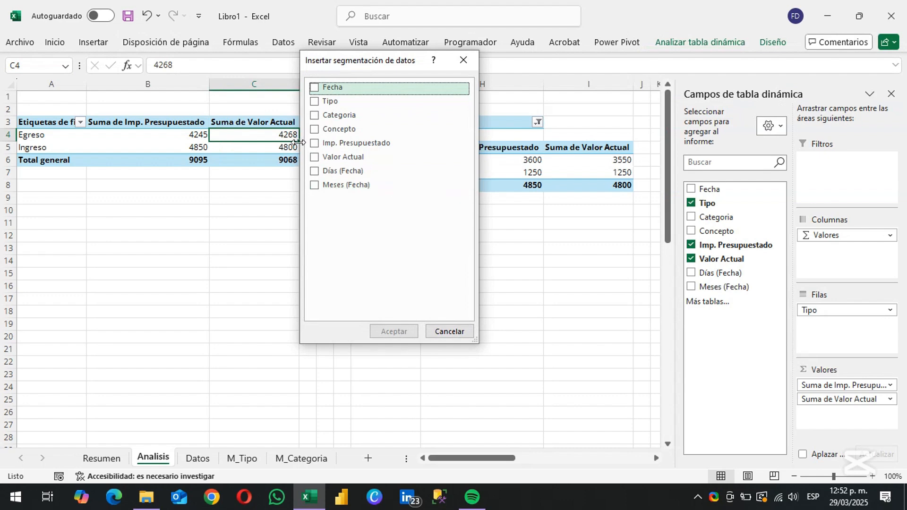
pyautogui.click(313, 188)
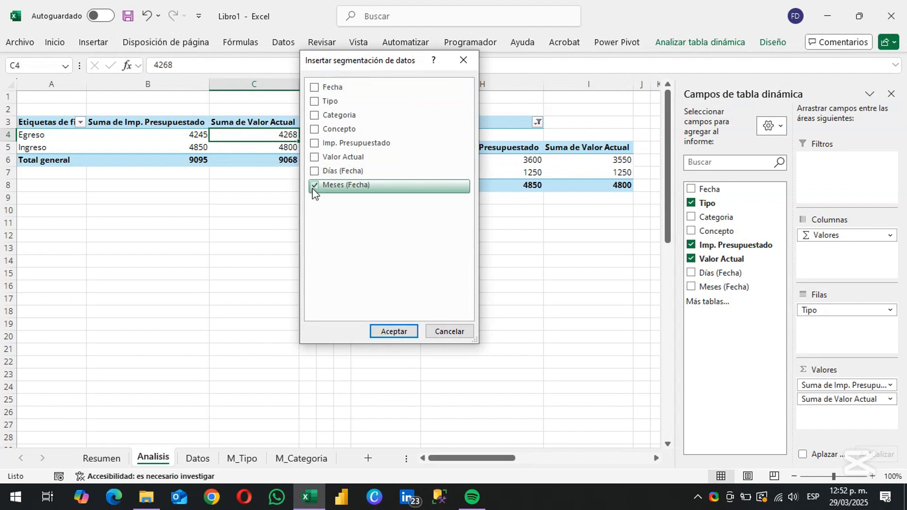
pyautogui.click(392, 331)
pyautogui.moveTo(294, 300); pyautogui.dragTo(131, 316)
# Set the Meses (Fecha) slicer to 12 columns and widen it to reach about column L
pyautogui.click(680, 42)
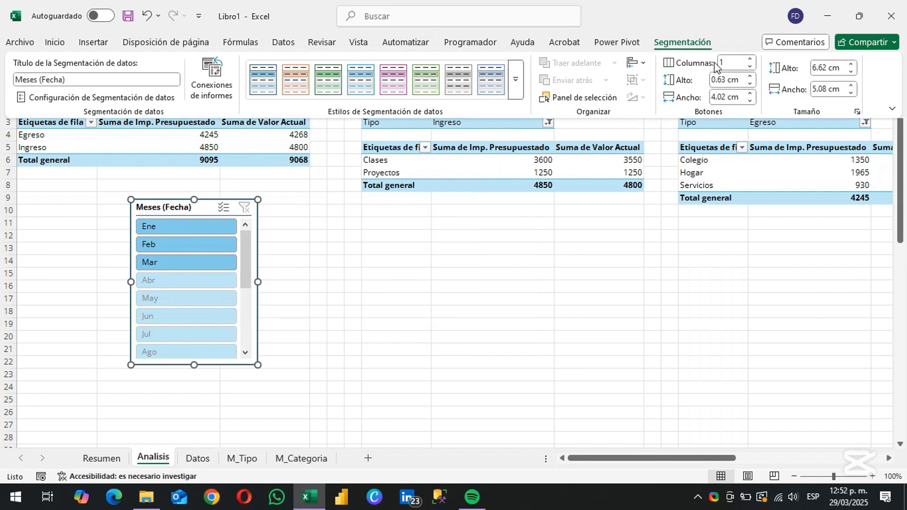
pyautogui.click(729, 62)
pyautogui.write('12')
pyautogui.press('Return')
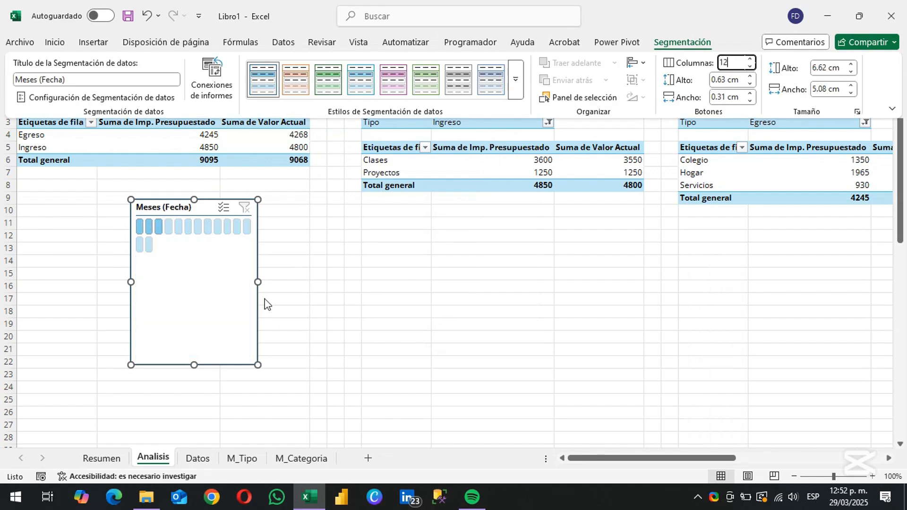
pyautogui.click(210, 327)
pyautogui.moveTo(258, 282); pyautogui.dragTo(727, 331)
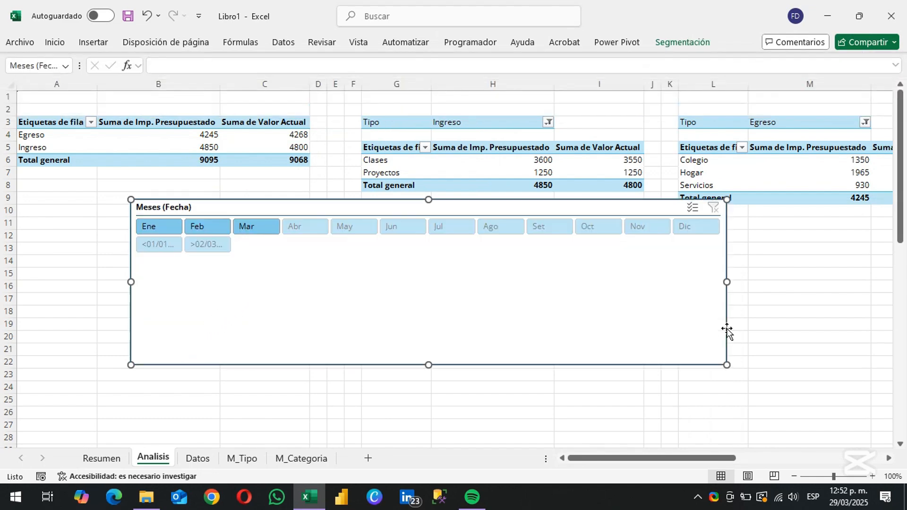
# Hide slicer items that contain no data and shorten the Meses (Fecha) slicer to a single row of months
pyautogui.rightClick(396, 329)
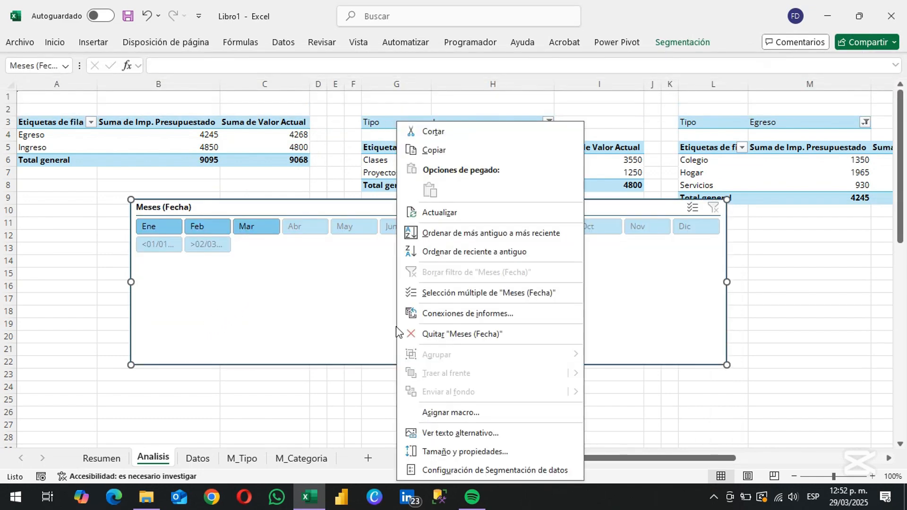
pyautogui.click(461, 470)
pyautogui.click(460, 407)
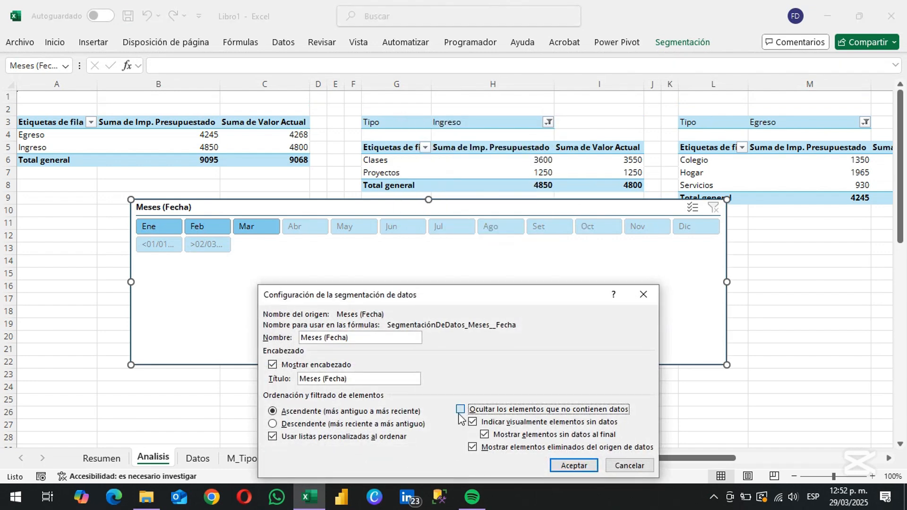
pyautogui.click(575, 463)
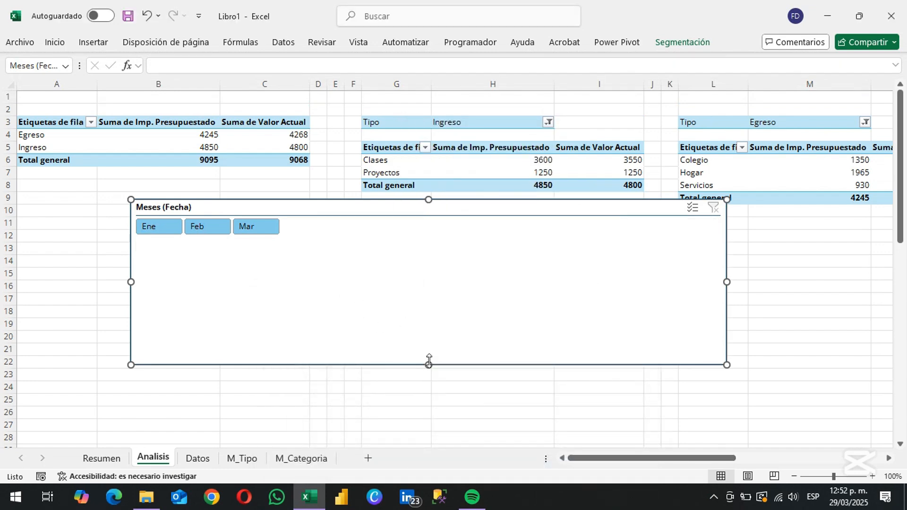
pyautogui.moveTo(428, 364); pyautogui.dragTo(426, 246)
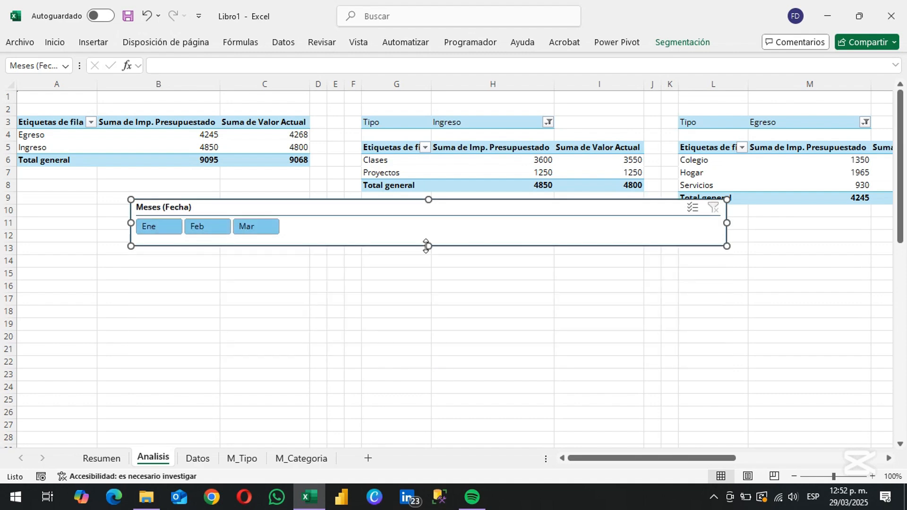
# Connect the Meses (Fecha) slicer to TablaDinámica2, 3, 4 and 5 in addition to TablaDinámica1
pyautogui.rightClick(304, 240)
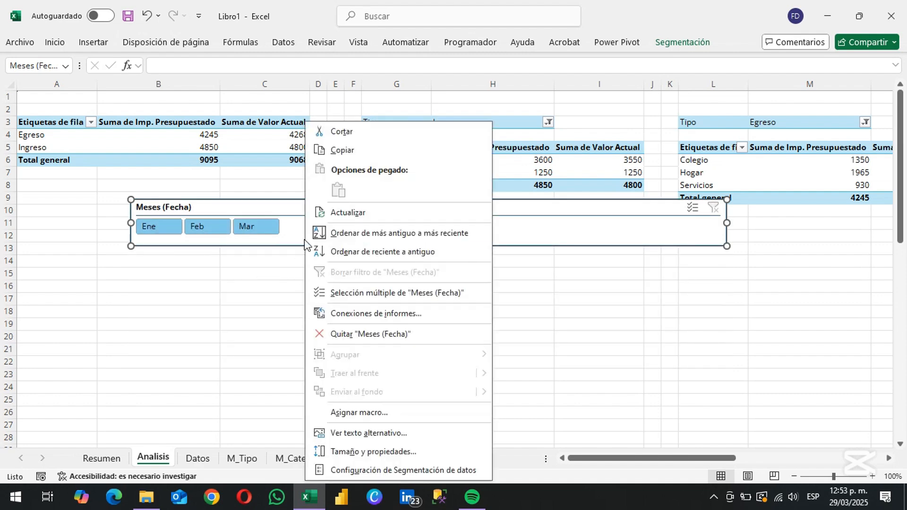
pyautogui.click(348, 315)
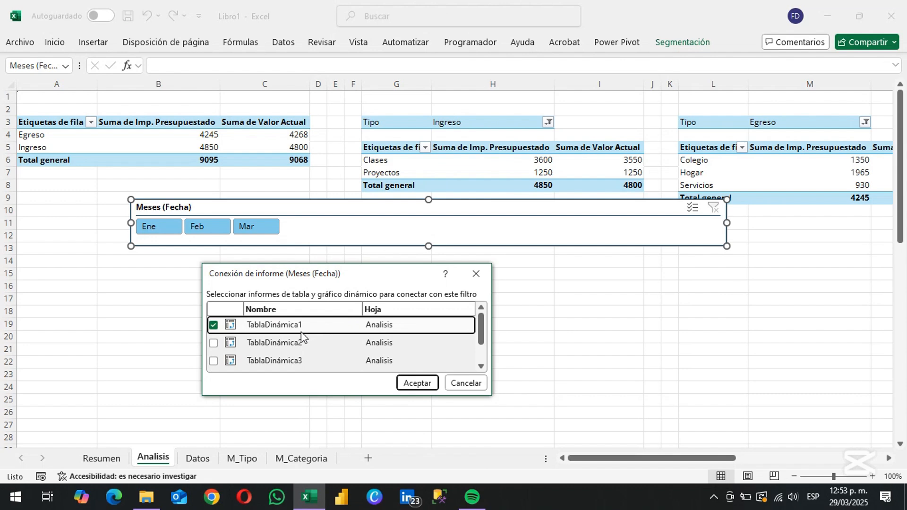
pyautogui.click(213, 343)
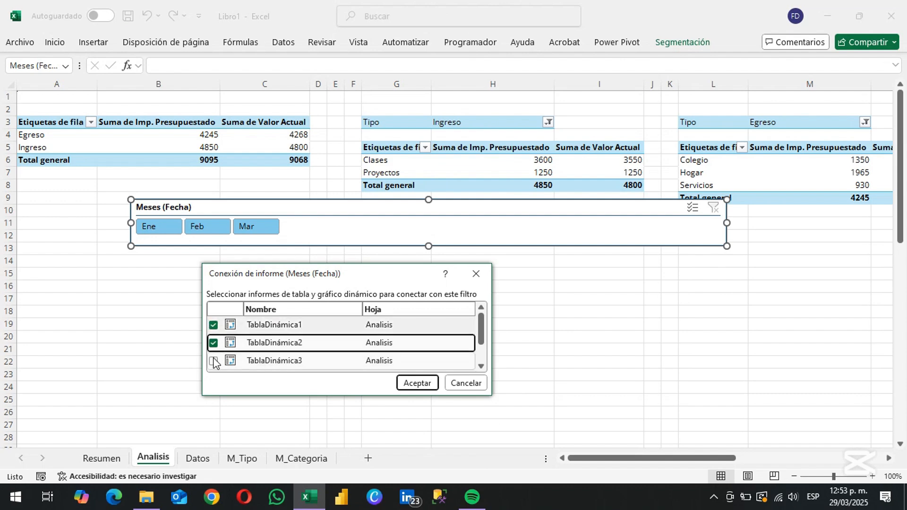
pyautogui.click(213, 362)
pyautogui.scroll(-1, 213, 355)
pyautogui.click(213, 345)
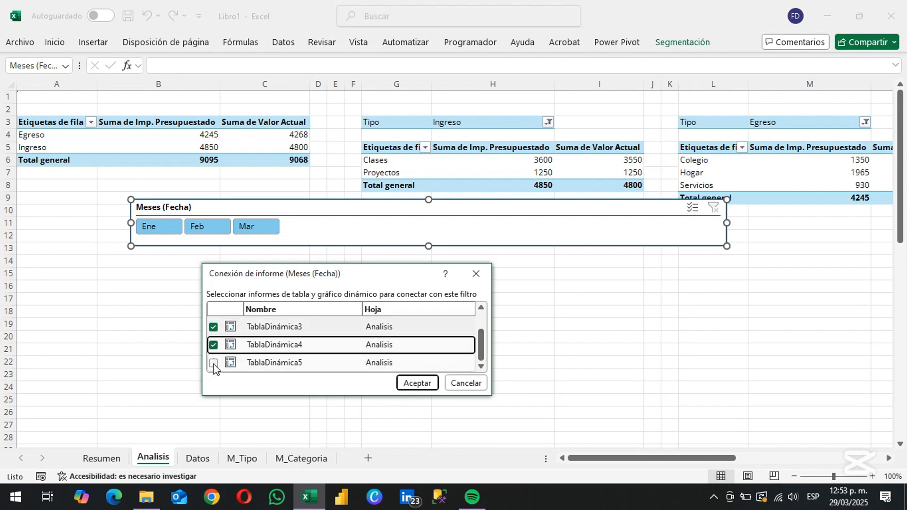
pyautogui.click(213, 363)
pyautogui.click(417, 383)
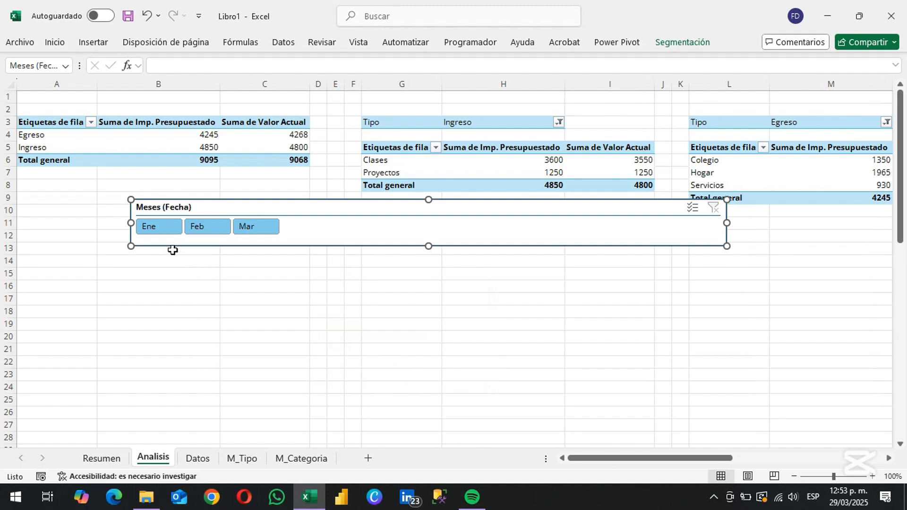
# Test the month slicer with Ene and clear its filter, and move the slicer to the first rows of Resumen
pyautogui.click(163, 229)
pyautogui.click(713, 208)
pyautogui.press('Delete')
pyautogui.click(101, 457)
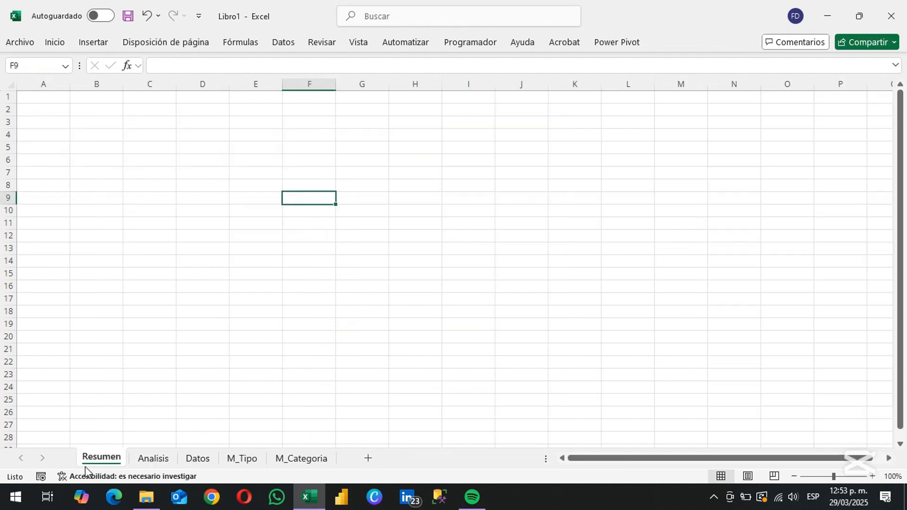
pyautogui.click(113, 188)
pyautogui.click(44, 109)
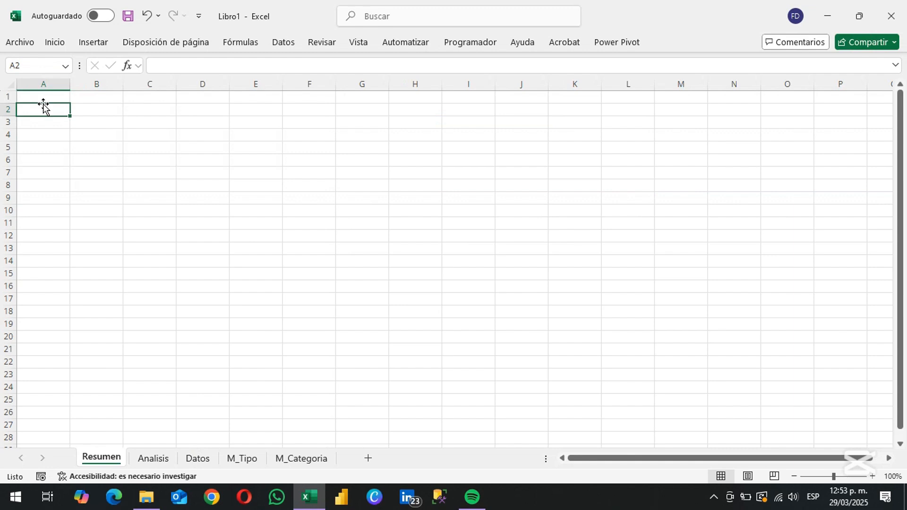
pyautogui.hotkey('ctrl', 'v')
# Enter the heading INGRESO TOTAL in cell B6 of Resumen
pyautogui.click(97, 160)
pyautogui.write('INGRE')
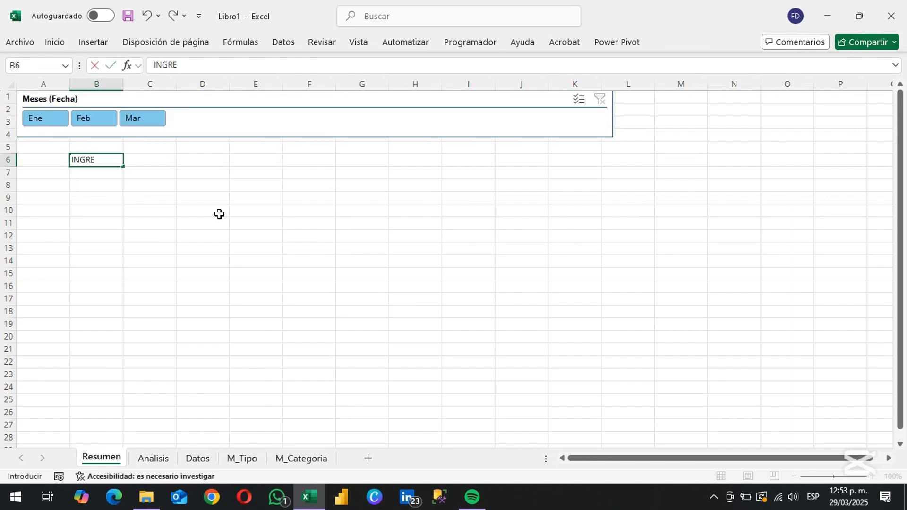
pyautogui.write('SO TOTAL')
pyautogui.press('Return')
# Merge and center the INGRESO TOTAL heading across B6:D6 in bold 11-point text
pyautogui.press('Up')
pyautogui.hotkey('shift', 'Right')
pyautogui.hotkey('shift', 'Right')
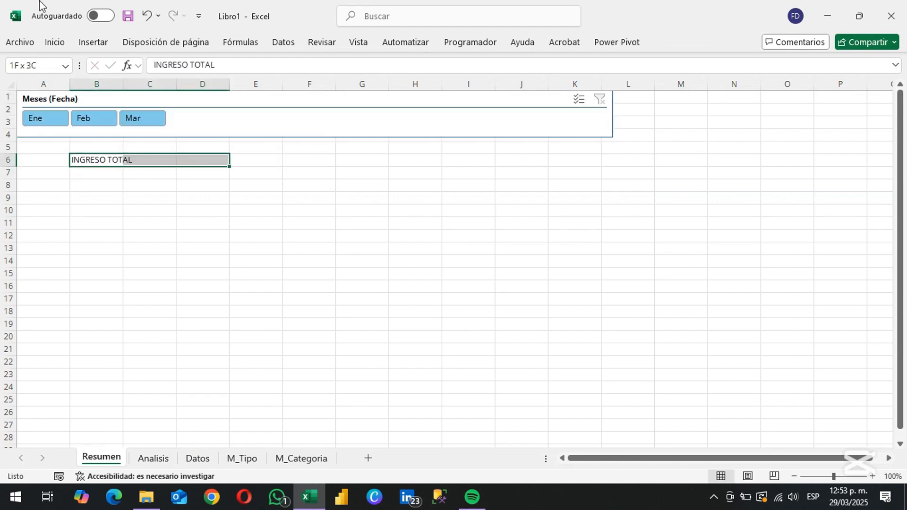
pyautogui.click(53, 42)
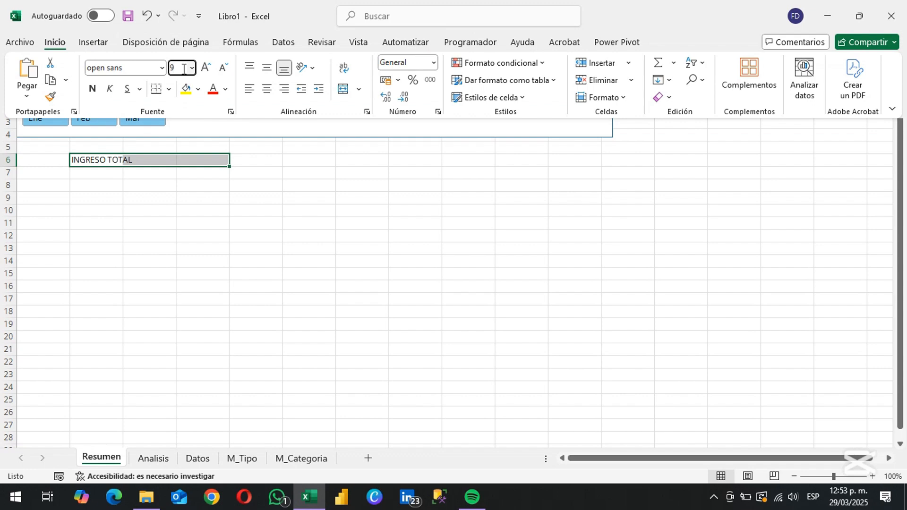
pyautogui.click(92, 88)
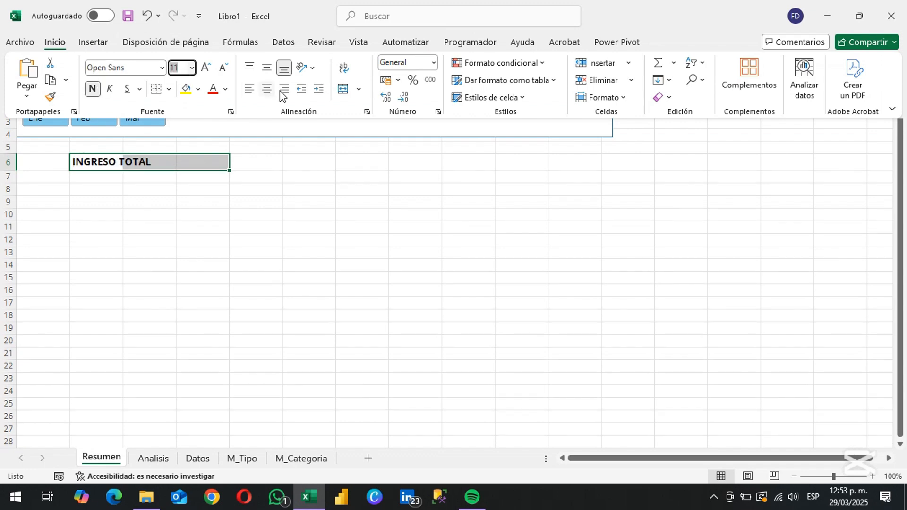
pyautogui.click(346, 91)
pyautogui.press('Return')
# Merge and center B7:D7 under the heading and set its font size to 10
pyautogui.press('Up')
pyautogui.press('Down')
pyautogui.hotkey('shift', 'Right')
pyautogui.hotkey('shift', 'Right')
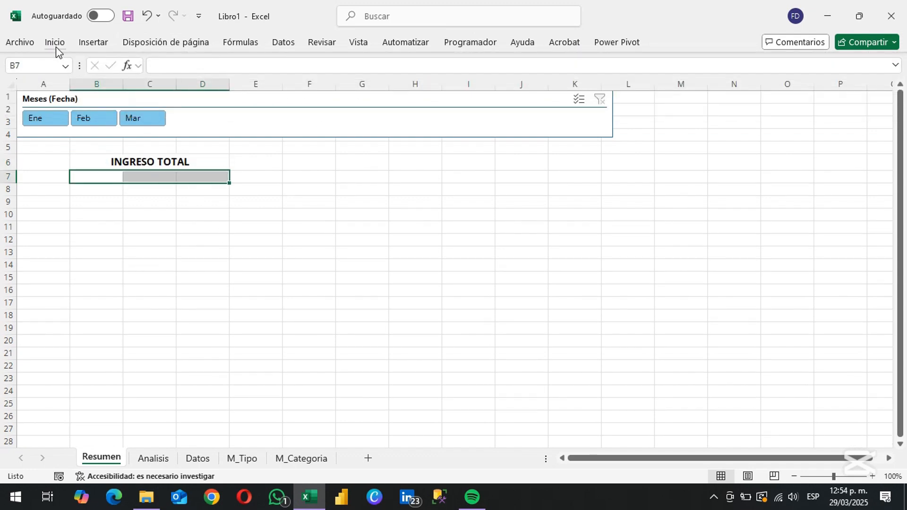
pyautogui.click(56, 43)
pyautogui.click(343, 91)
pyautogui.click(180, 68)
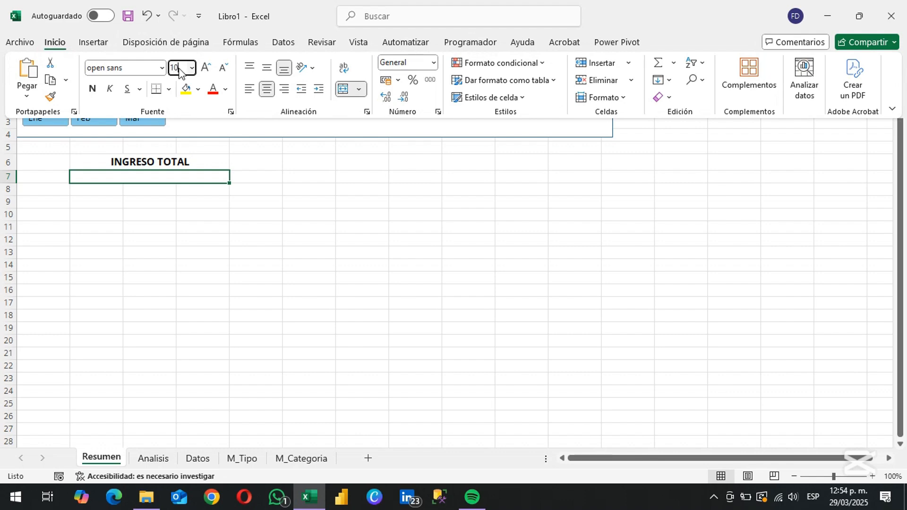
pyautogui.press('Return')
# Link B7 to the Ingreso Valor Actual in cell C5 of the Analisis sheet
pyautogui.write('=')
pyautogui.hotkey('ctrl', 'pagedown')
pyautogui.press('Right')
pyautogui.press('Right')
pyautogui.press('Down')
pyautogui.press('Down')
pyautogui.press('Return')
# Copy the linked cell B7 to B8 and change the B8 reference to =Analisis!B5 for the budgeted income
pyautogui.press('Up')
pyautogui.hotkey('ctrl', 'c')
pyautogui.press('Down')
pyautogui.press('Return')
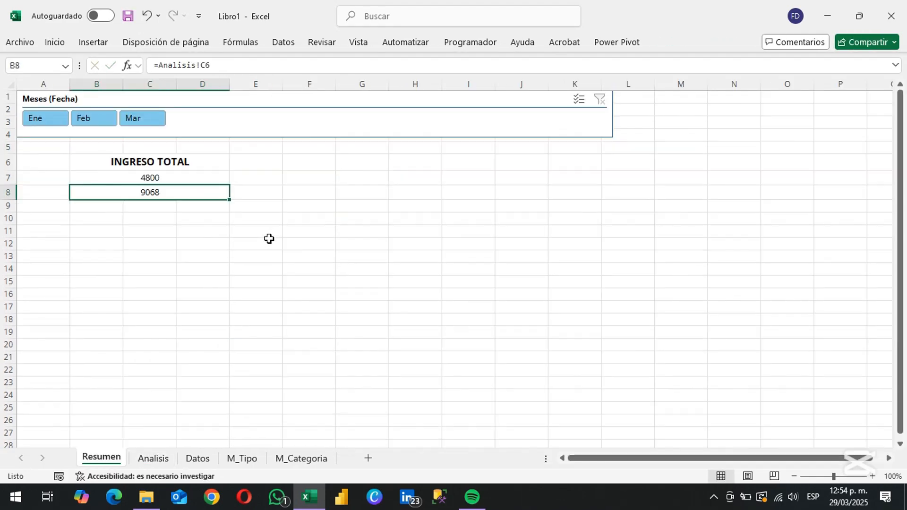
pyautogui.press('F2')
pyautogui.press('BackSpace')
pyautogui.press('BackSpace')
pyautogui.write('B5')
pyautogui.press('Return')
# Extend the B8 formula to =CONCAT("Presupuesto: ";Analisis!B5)
pyautogui.press('Up')
pyautogui.press('F2')
pyautogui.press('Home')
pyautogui.press('Right')
pyautogui.write('CONC')
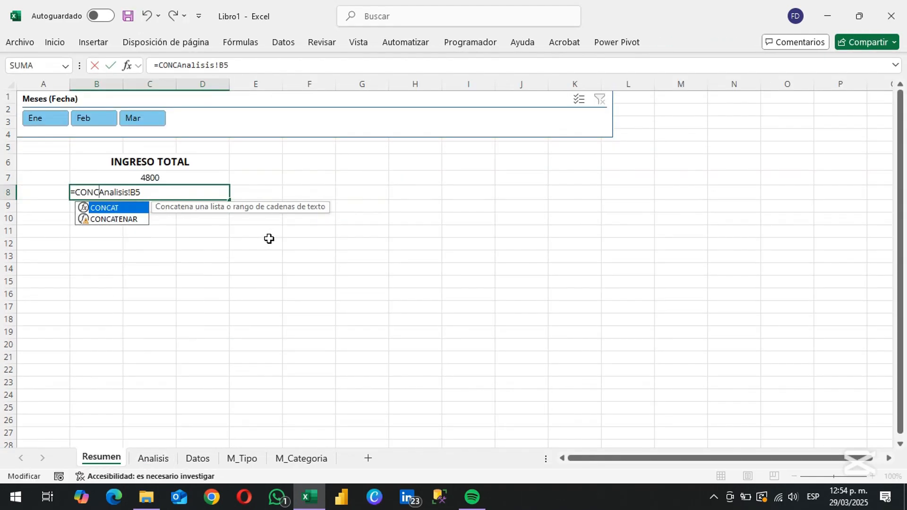
pyautogui.press('Tab')
pyautogui.write('"Presupuesto: ')
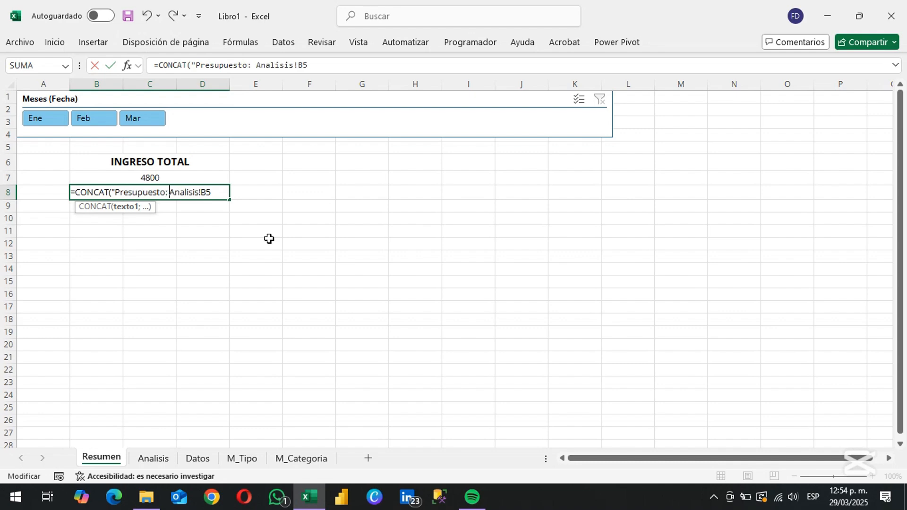
pyautogui.write('";')
pyautogui.press('End')
pyautogui.write(')')
pyautogui.press('Return')
# Apply an outline border and lighter gray inner horizontal lines to the INGRESO TOTAL card in B6:D8
pyautogui.press('Up')
pyautogui.press('Up')
pyautogui.press('Up')
pyautogui.hotkey('shift', 'Down')
pyautogui.hotkey('shift', 'Down')
pyautogui.hotkey('ctrl', '1')
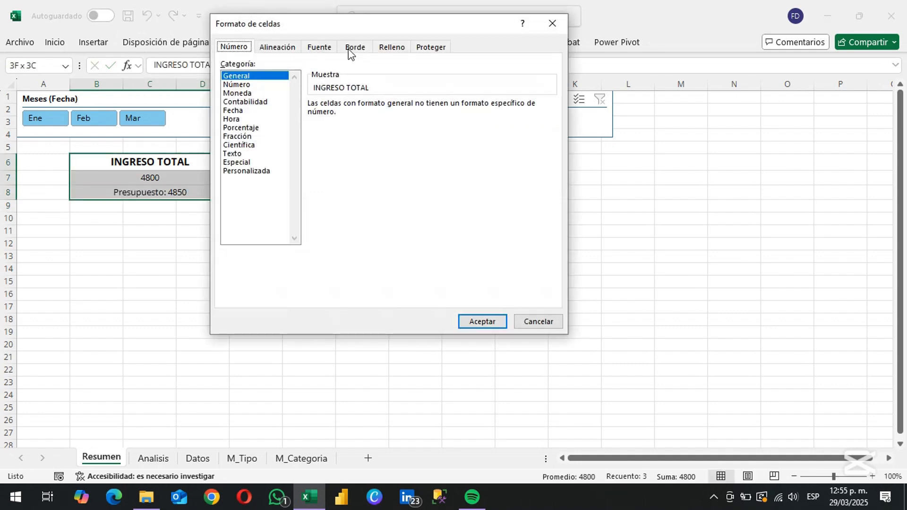
pyautogui.click(355, 47)
pyautogui.click(305, 185)
pyautogui.click(254, 314)
pyautogui.click(407, 85)
pyautogui.click(305, 184)
pyautogui.click(254, 263)
pyautogui.click(398, 162)
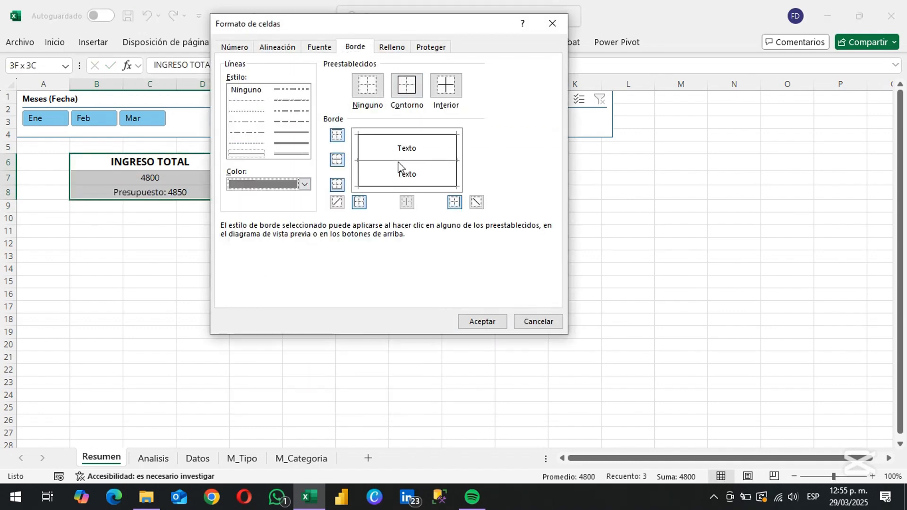
pyautogui.click(479, 321)
# Fill the INGRESO TOTAL heading cell with light blue
pyautogui.click(54, 42)
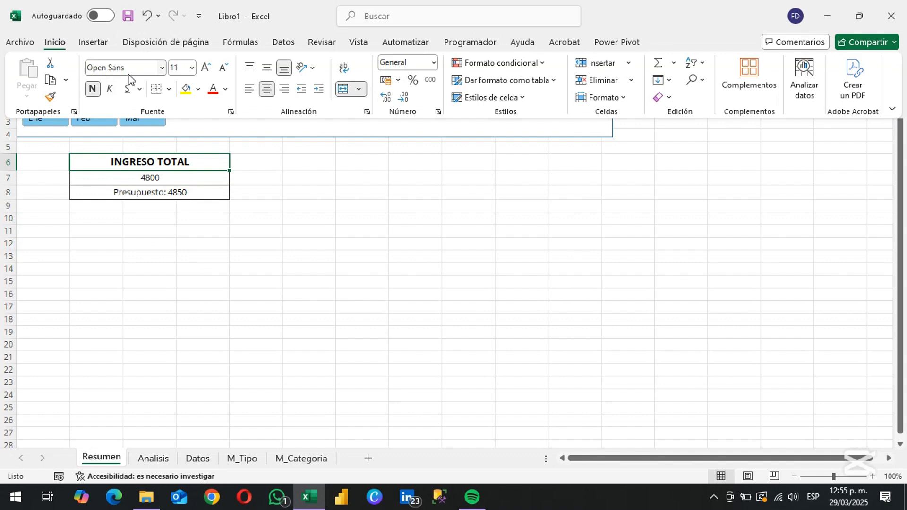
pyautogui.click(198, 90)
pyautogui.click(266, 181)
# Make the income value in B7 bold and color its text dark blue
pyautogui.press('Down')
pyautogui.hotkey('ctrl', 'n')
pyautogui.click(55, 42)
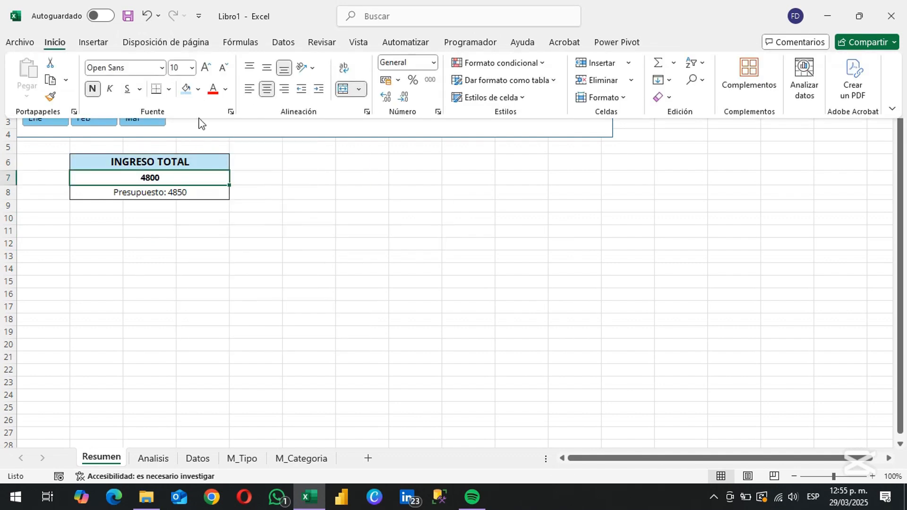
pyautogui.click(225, 89)
pyautogui.click(242, 341)
pyautogui.click(374, 119)
pyautogui.click(466, 87)
# Color the Presupuesto text in B8 gray
pyautogui.press('Down')
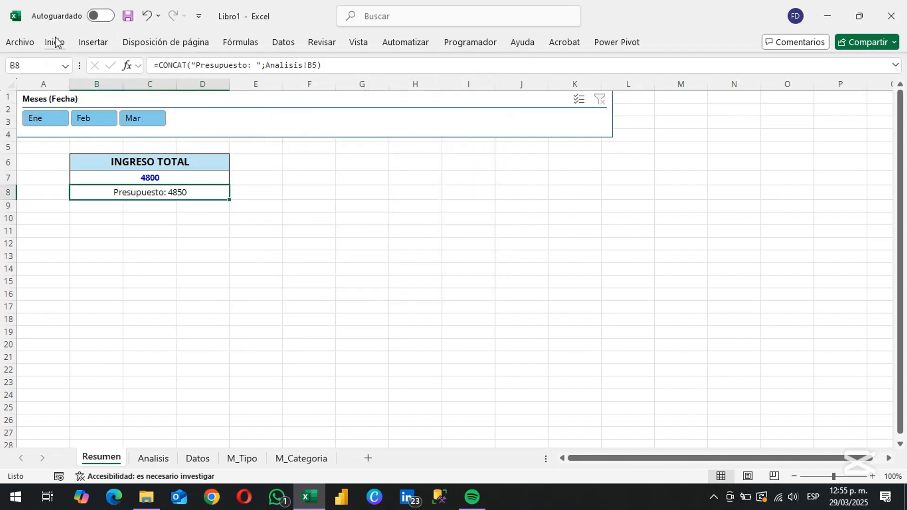
pyautogui.click(55, 42)
pyautogui.click(226, 89)
pyautogui.click(233, 208)
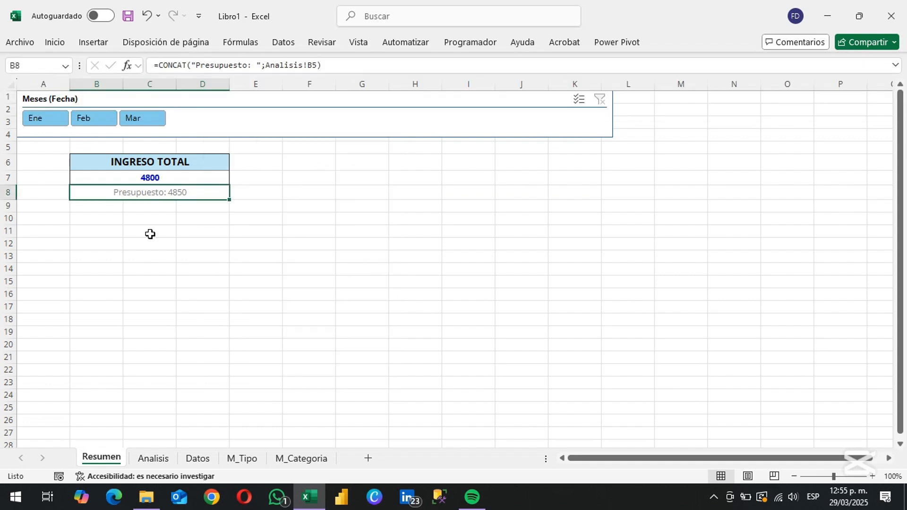
# Wrap Analisis!B5 in the B8 formula with a TEXTO function that gives the budget amount an S/ prefix
pyautogui.press('F2')
pyautogui.press('Left')
pyautogui.press('Left')
pyautogui.press('Left')
pyautogui.press('Left')
pyautogui.press('Left')
pyautogui.press('Left')
pyautogui.press('Left')
pyautogui.press('Left')
pyautogui.press('Left')
pyautogui.press('Left')
pyautogui.press('Left')
pyautogui.press('Left')
pyautogui.write('TEXTO(')
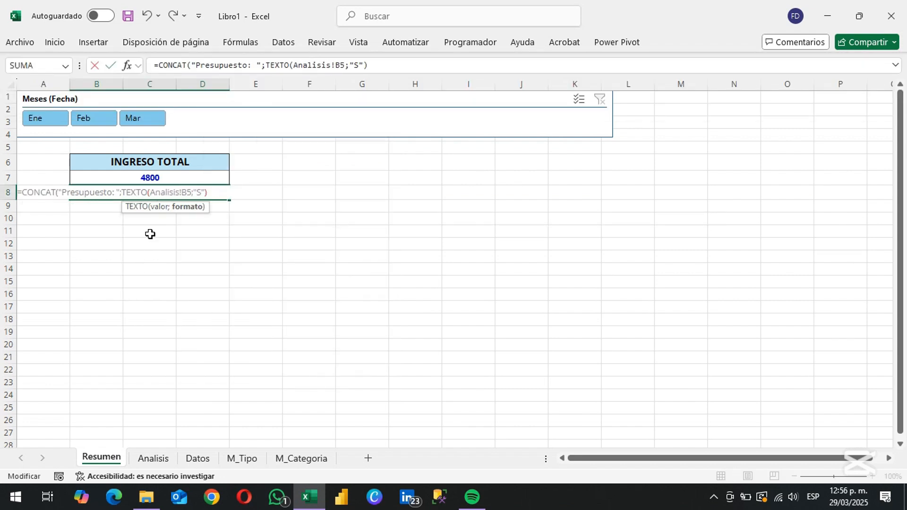
pyautogui.write(';"S/ ")')
pyautogui.press('Return')
# Format the income amount in B7 with the Moneda number format and no decimal places
pyautogui.press('Up')
pyautogui.press('Up')
pyautogui.click(55, 42)
pyautogui.click(434, 62)
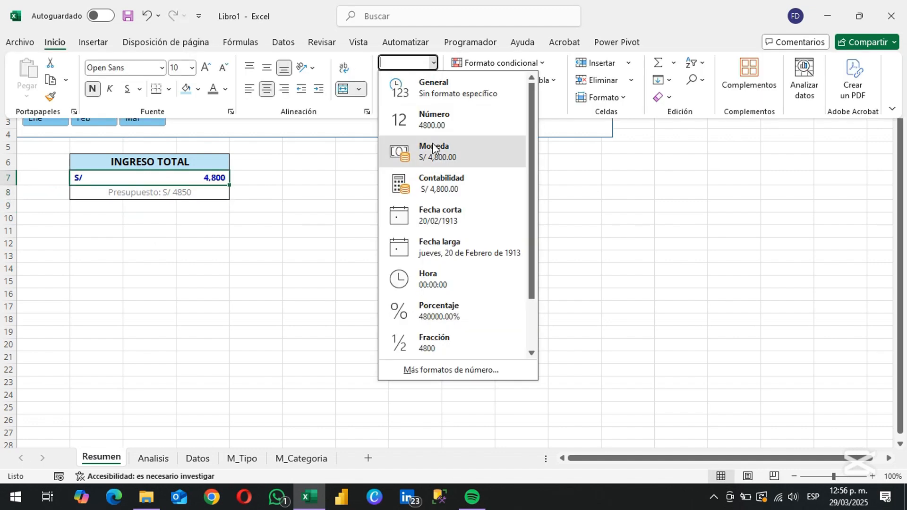
pyautogui.click(435, 150)
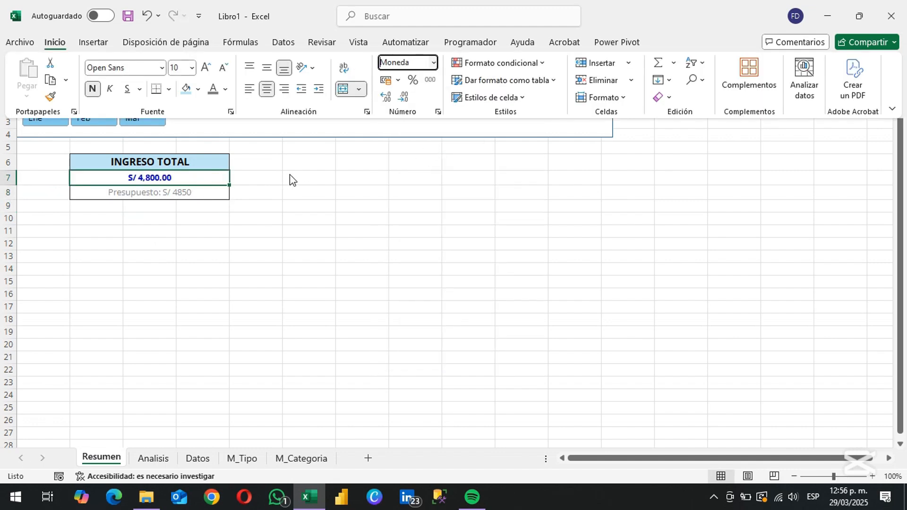
pyautogui.click(402, 98)
pyautogui.click(402, 98)
# Copy the INGRESO TOTAL card in B6:D8 and paste the duplicate at B10
pyautogui.press('Up')
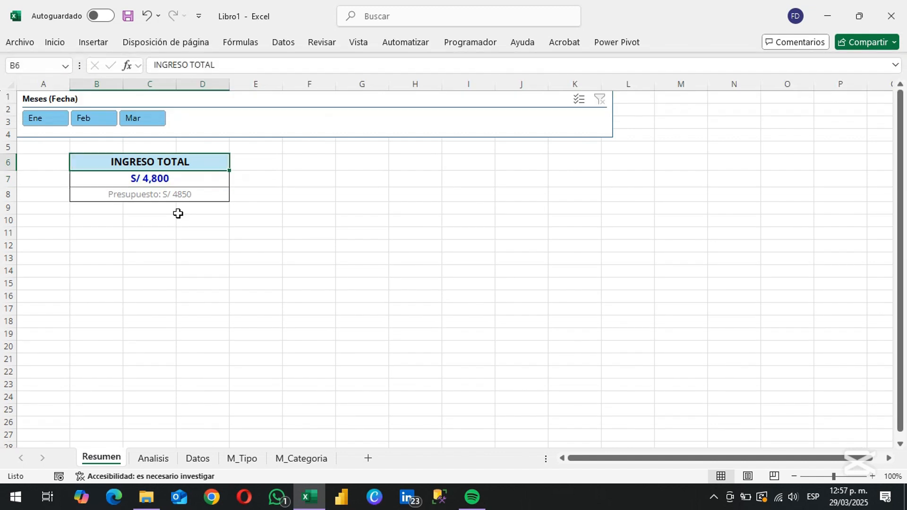
pyautogui.hotkey('shift', 'Down')
pyautogui.hotkey('shift', 'Down')
pyautogui.hotkey('ctrl', 'c')
pyautogui.press('Down')
pyautogui.press('Down')
pyautogui.press('Down')
pyautogui.press('Down')
pyautogui.press('Down')
pyautogui.press('Left')
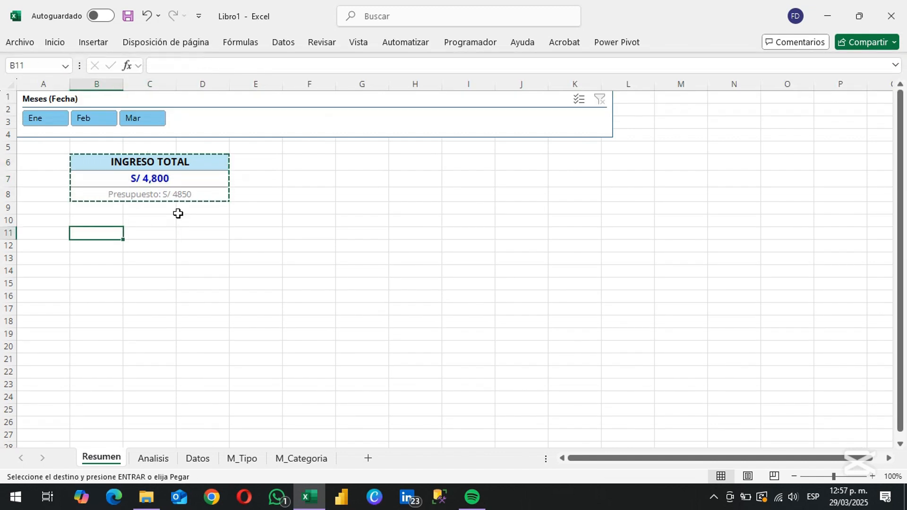
pyautogui.press('Up')
pyautogui.press('Return')
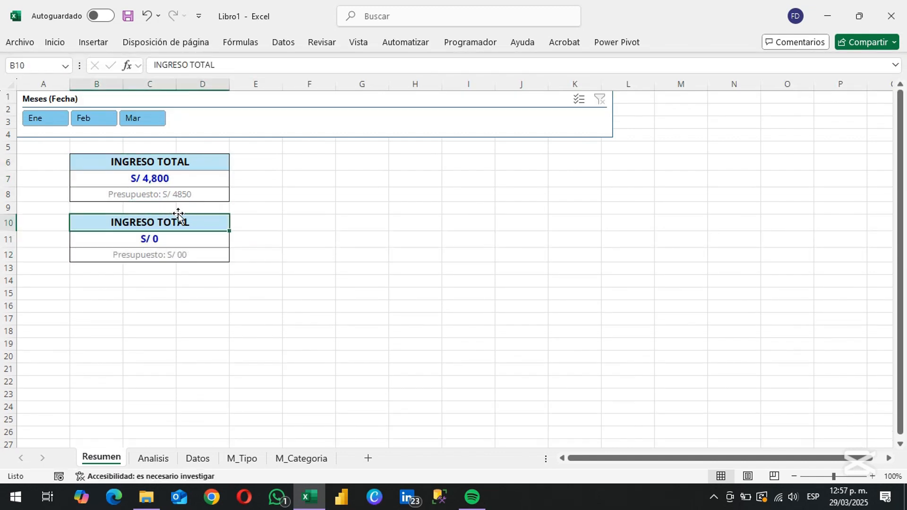
# Change the duplicated card's heading in B10 to GASTO TOTAL
pyautogui.press('F2')
pyautogui.hotkey('shift', 'Right')
pyautogui.hotkey('shift', 'Right')
pyautogui.hotkey('shift', 'Right')
pyautogui.hotkey('shift', 'Right')
pyautogui.hotkey('shift', 'Right')
pyautogui.hotkey('shift', 'Right')
pyautogui.hotkey('shift', 'Right')
pyautogui.write('G')
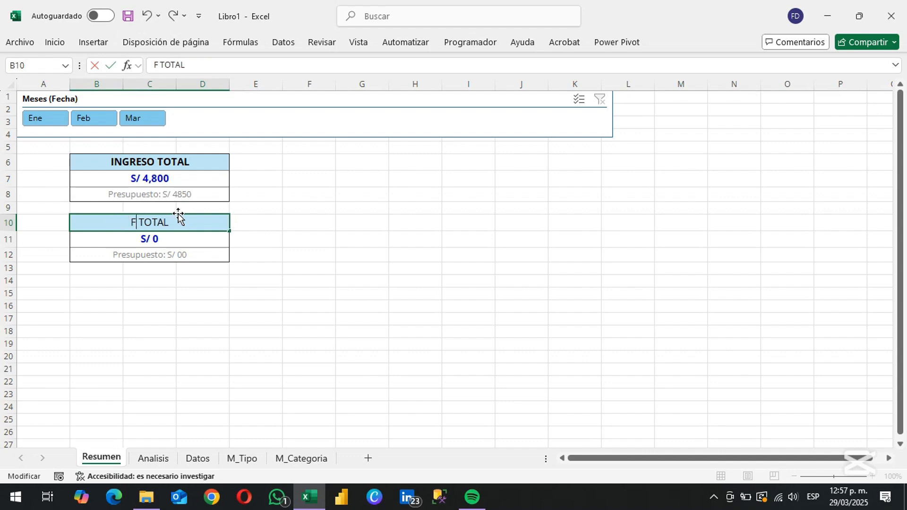
pyautogui.write('ASTO')
pyautogui.press('Return')
# Locate the Egreso actual value on the Analisis sheet and point the GASTO TOTAL amount in B11 to =Analisis!C4
pyautogui.hotkey('ctrl', 'pagedown')
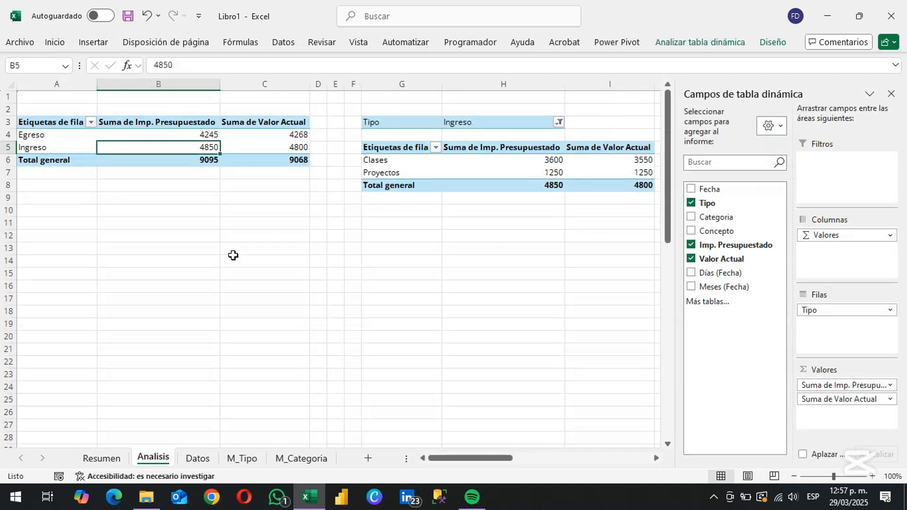
pyautogui.press('Up')
pyautogui.press('Left')
pyautogui.press('Left')
pyautogui.press('Right')
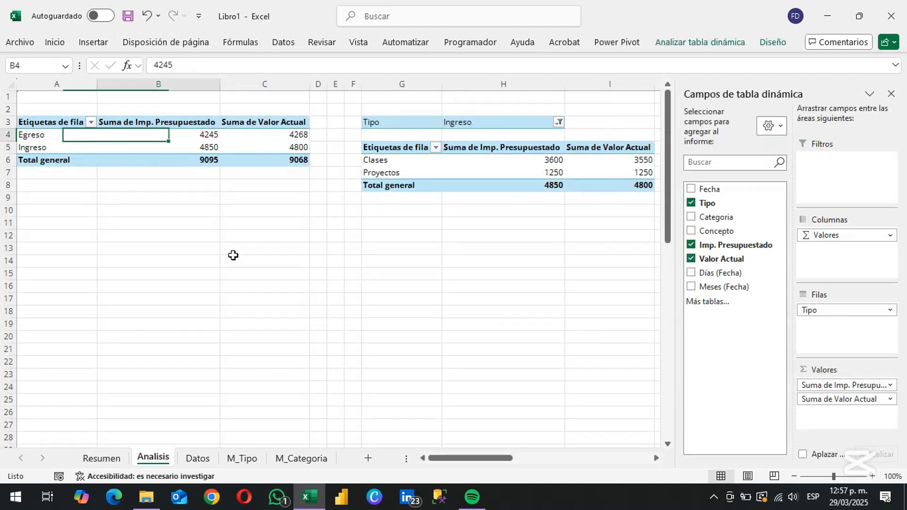
pyautogui.press('Right')
pyautogui.hotkey('ctrl', 'pageup')
pyautogui.press('F2')
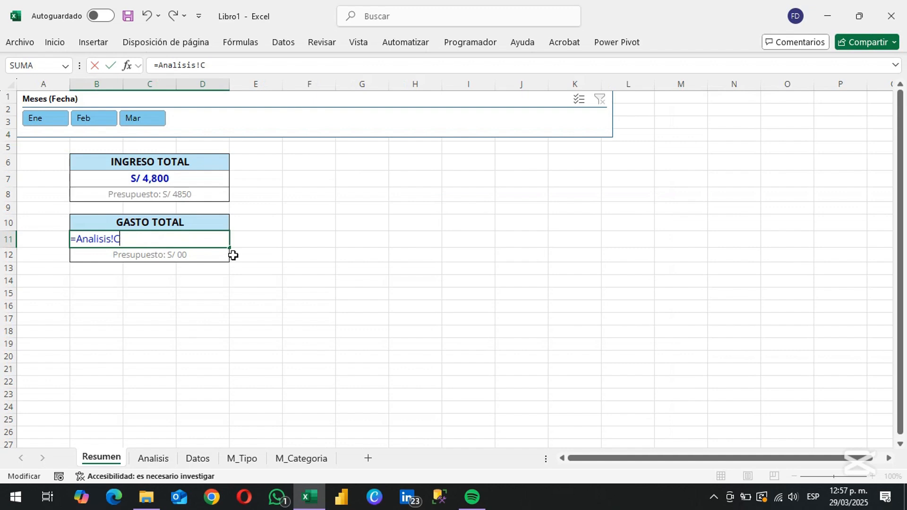
pyautogui.write('4')
pyautogui.press('Return')
# Point the budget reference in the B12 Presupuesto formula to Analisis!B4
pyautogui.press('F2')
pyautogui.press('Left')
pyautogui.press('Left')
pyautogui.press('Left')
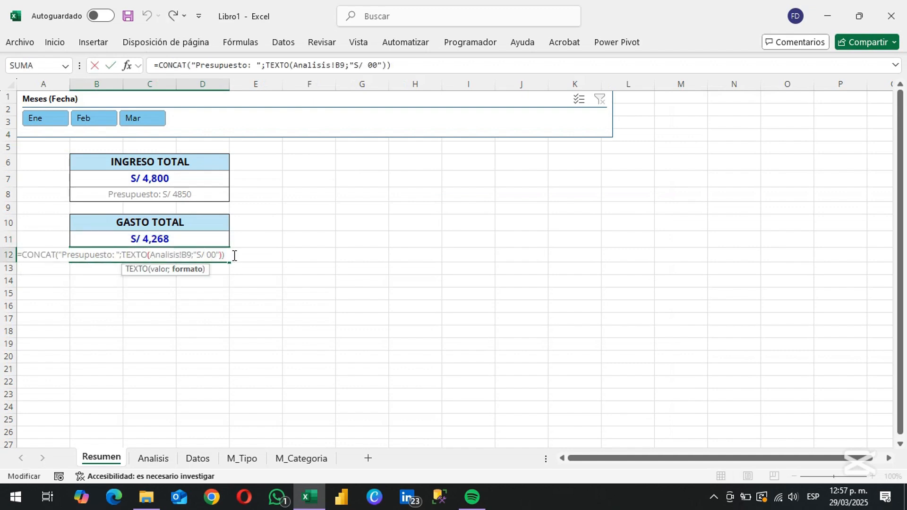
pyautogui.press('Return')
# Enter the table headers Categoria, Presupuesto and Actual in B15:D15 of the Resumen sheet
pyautogui.press('Down')
pyautogui.press('Down')
pyautogui.write('C')
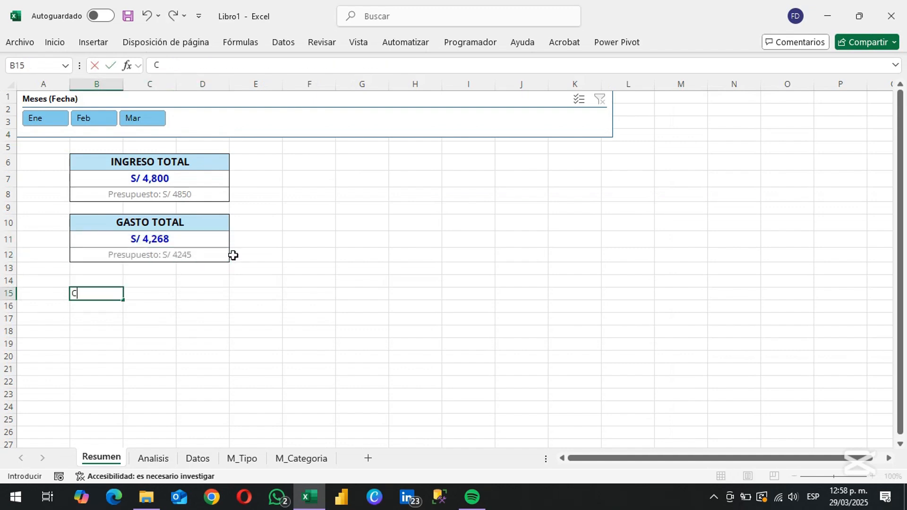
pyautogui.press('Tab')
pyautogui.write('P')
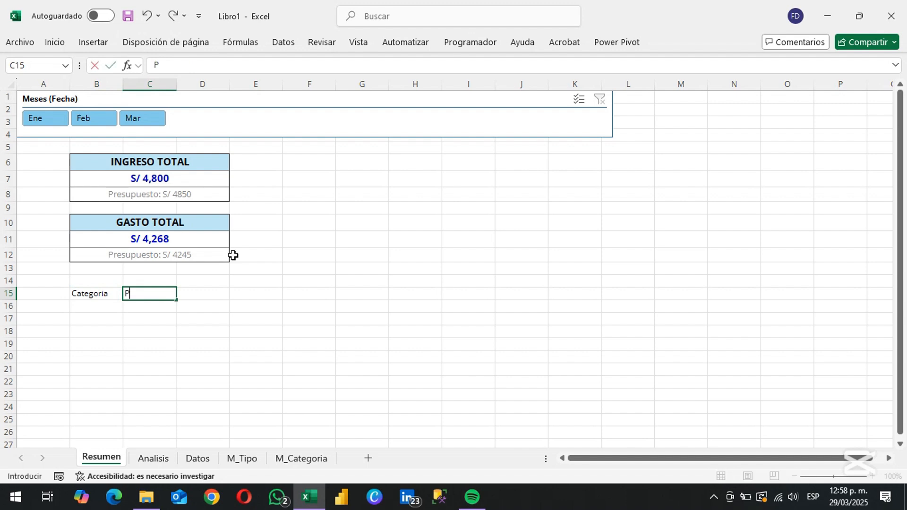
pyautogui.write('resupuesto')
pyautogui.press('Tab')
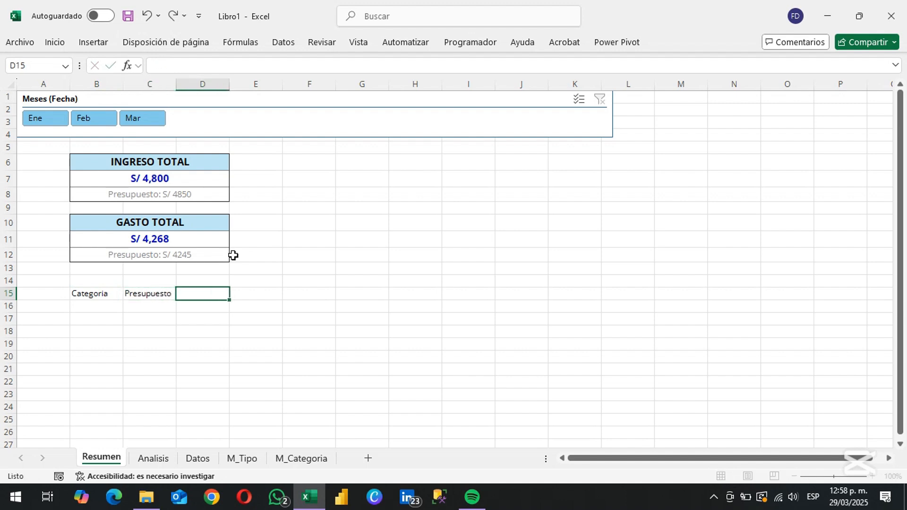
pyautogui.write('Actual')
pyautogui.press('Return')
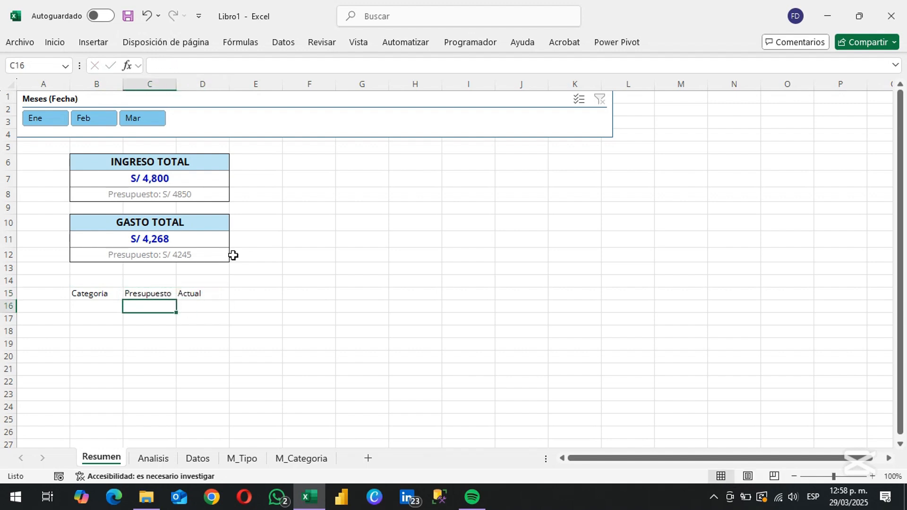
# Link B16 to the first income category with the formula =Analisis!G6
pyautogui.write('=')
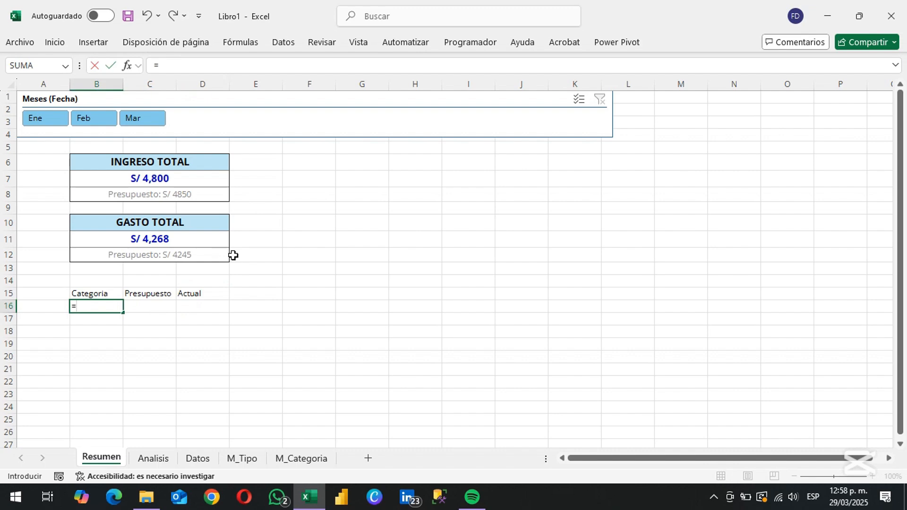
pyautogui.hotkey('ctrl', 'pagedown')
pyautogui.press('Down')
pyautogui.press('Right')
pyautogui.press('Right')
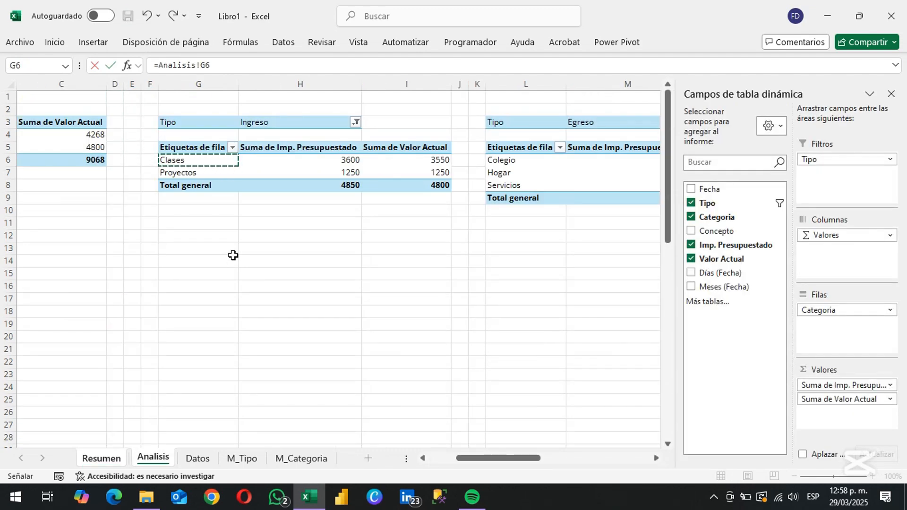
pyautogui.press('Return')
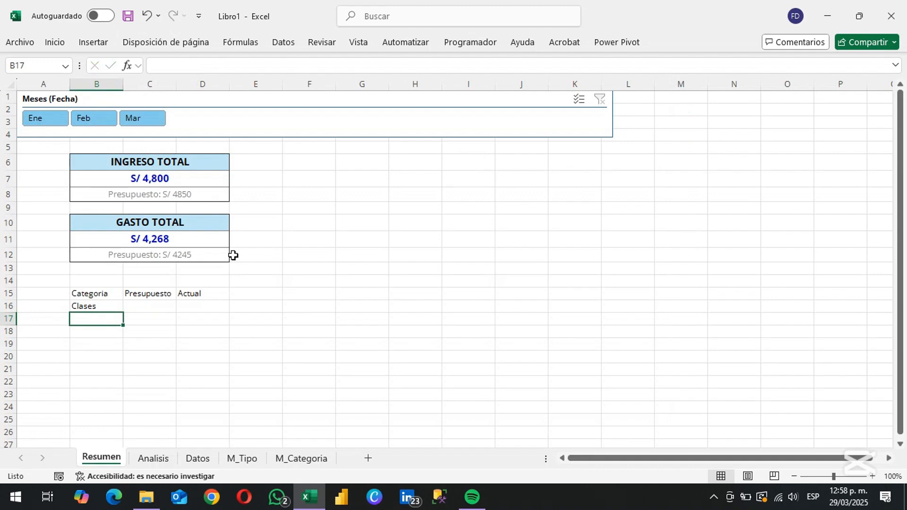
# Turn off the grand totals of the Ingreso category PivotTable on the Analisis sheet and return to Resumen
pyautogui.hotkey('ctrl', 'pagedown')
pyautogui.click(333, 173)
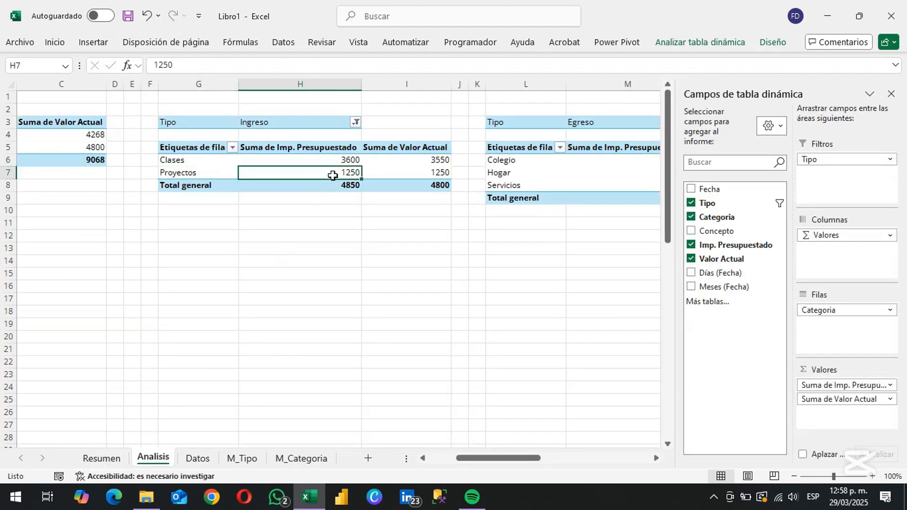
pyautogui.click(773, 42)
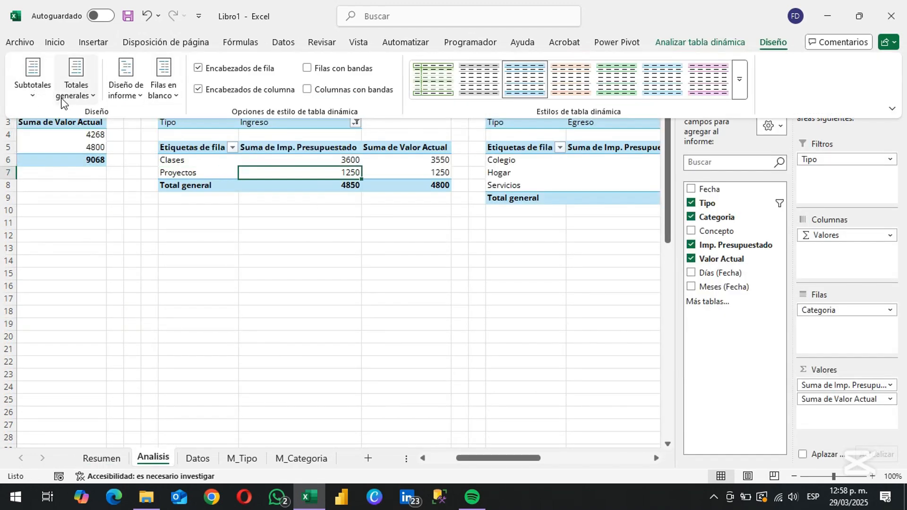
pyautogui.click(74, 90)
pyautogui.click(83, 120)
pyautogui.hotkey('ctrl', 'pageup')
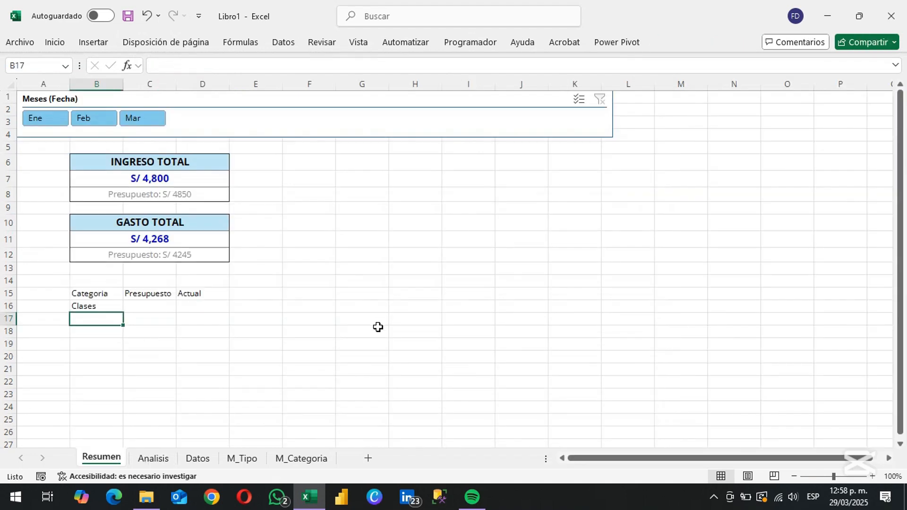
# Copy the B16 link formula across B16:D22 and check the references in the filled rows
pyautogui.hotkey('ctrl', 'c')
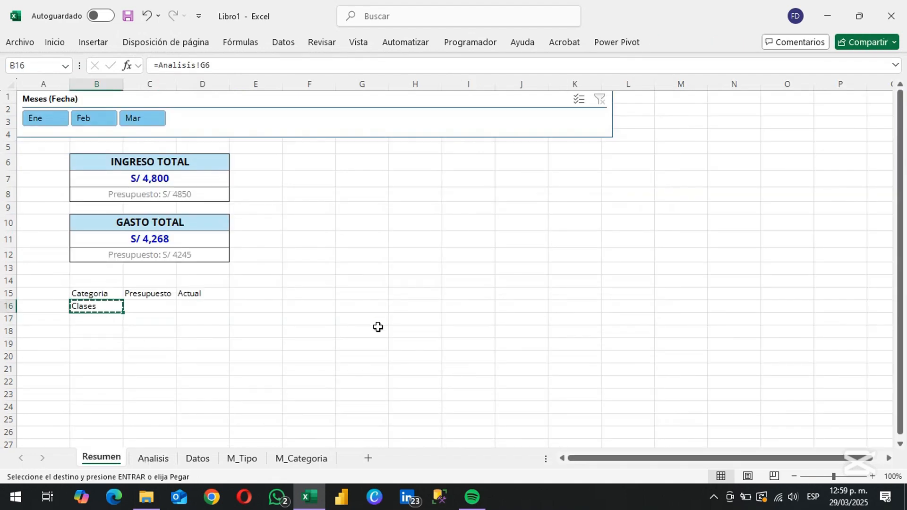
pyautogui.hotkey('shift', 'Down')
pyautogui.hotkey('shift', 'Down')
pyautogui.hotkey('shift', 'Down')
pyautogui.hotkey('shift', 'Down')
pyautogui.hotkey('shift', 'Down')
pyautogui.hotkey('shift', 'Down')
pyautogui.hotkey('shift', 'Right')
pyautogui.hotkey('shift', 'Right')
pyautogui.press('Return')
pyautogui.press('Down')
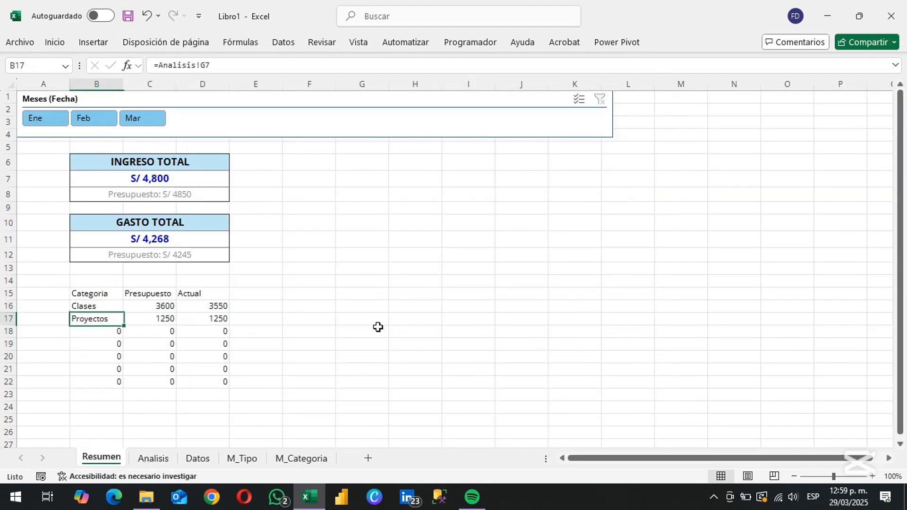
pyautogui.press('Up')
pyautogui.press('Down')
pyautogui.press('Down')
pyautogui.press('Down')
pyautogui.press('Down')
pyautogui.press('Down')
pyautogui.press('Down')
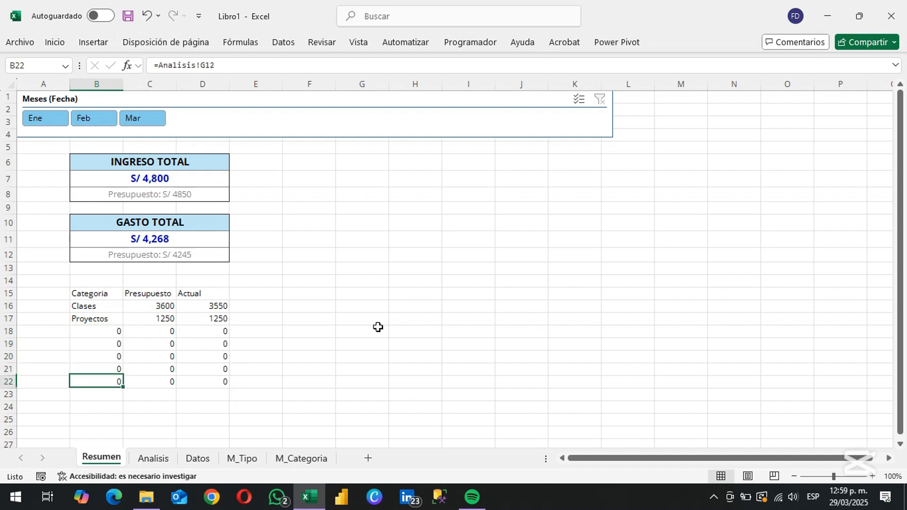
# Rewrite the B16 formula as =SI(Analisis!G6="";"";Analisis!G6) so empty source cells return blank text
pyautogui.press('Up')
pyautogui.press('Up')
pyautogui.press('Up')
pyautogui.press('Up')
pyautogui.press('Up')
pyautogui.press('Up')
pyautogui.press('F2')
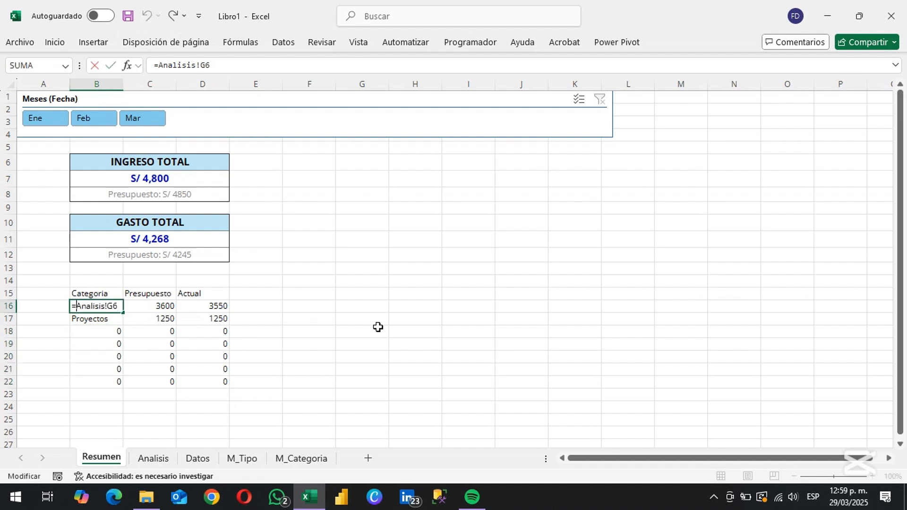
pyautogui.press('Home')
pyautogui.press('Right')
pyautogui.write('SI(')
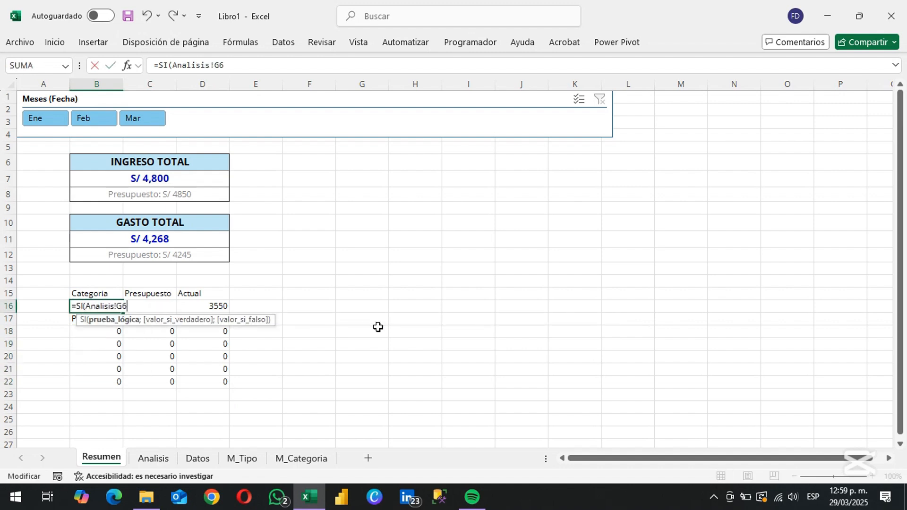
pyautogui.write('="";')
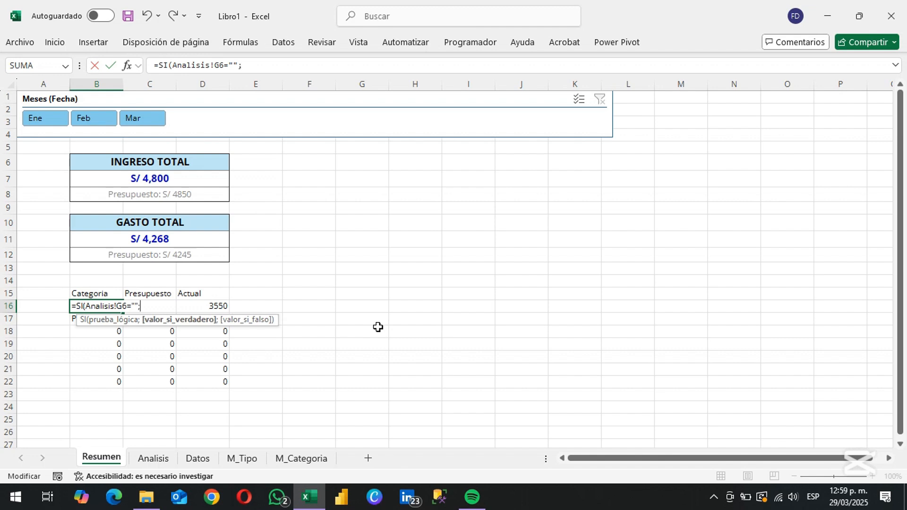
pyautogui.write('"";Analisis!G6')
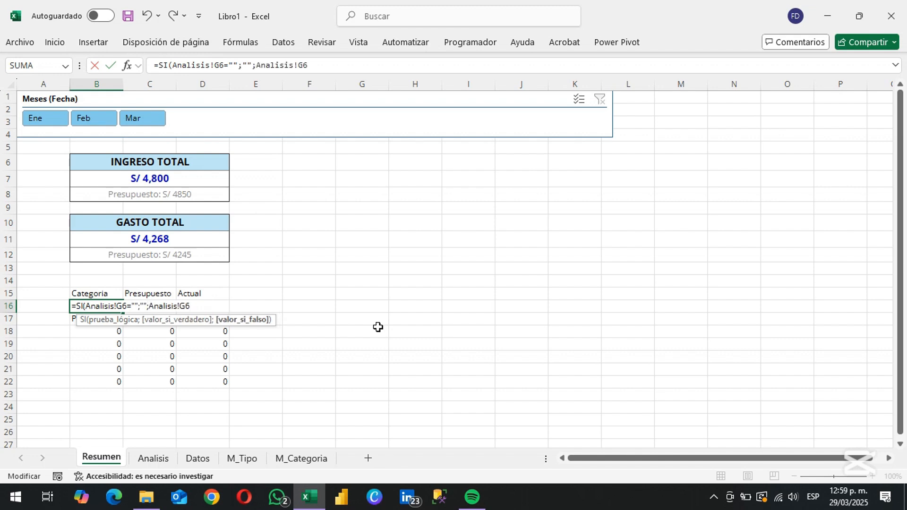
pyautogui.write(')')
pyautogui.press('Return')
# Copy the SI formula from B16 over the whole range B16:D22
pyautogui.press('Up')
pyautogui.hotkey('ctrl', 'c')
pyautogui.hotkey('ctrl', 'shift', 'Right')
pyautogui.hotkey('ctrl', 'shift', 'Down')
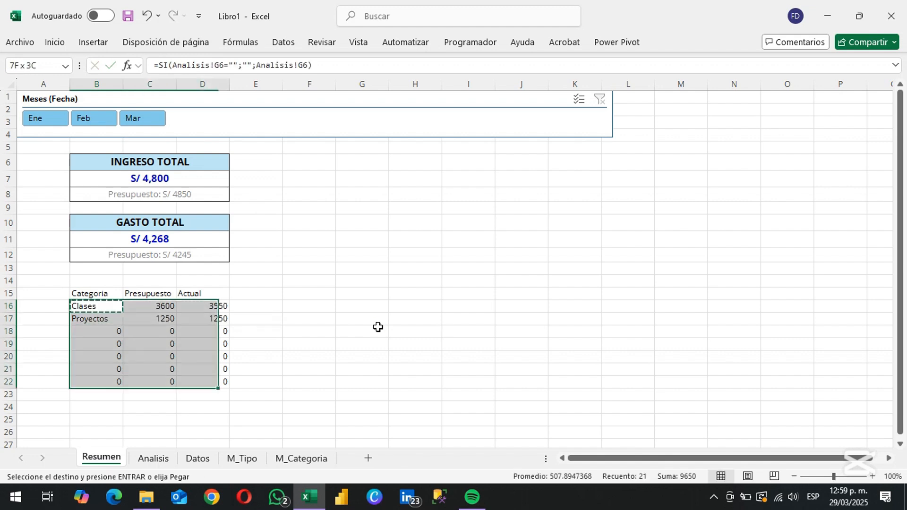
pyautogui.press('Return')
# Give the table B15:D22 a near-black outline border and gray inside borders
pyautogui.press('Up')
pyautogui.hotkey('ctrl', 'shift', 'Down')
pyautogui.hotkey('ctrl', 'shift', 'Right')
pyautogui.hotkey('ctrl', '1')
pyautogui.click(305, 183)
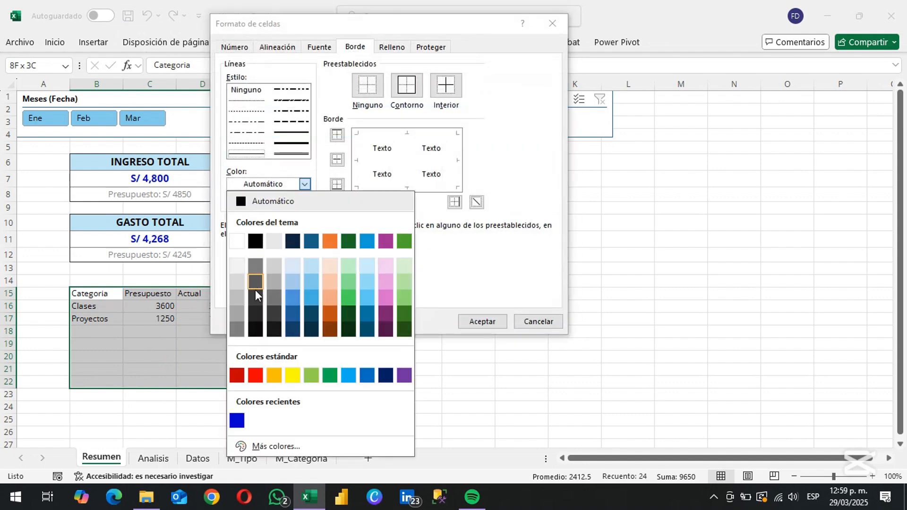
pyautogui.click(256, 317)
pyautogui.click(414, 91)
pyautogui.click(305, 184)
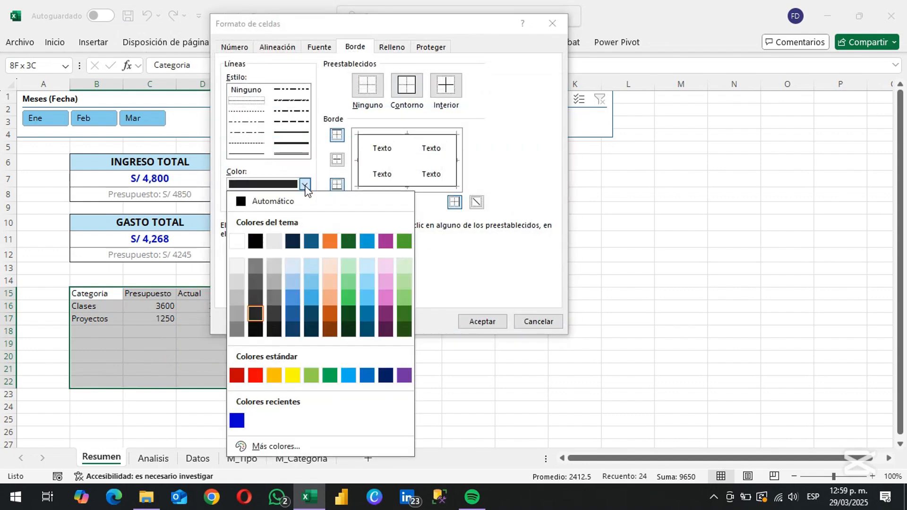
pyautogui.click(254, 263)
pyautogui.click(446, 85)
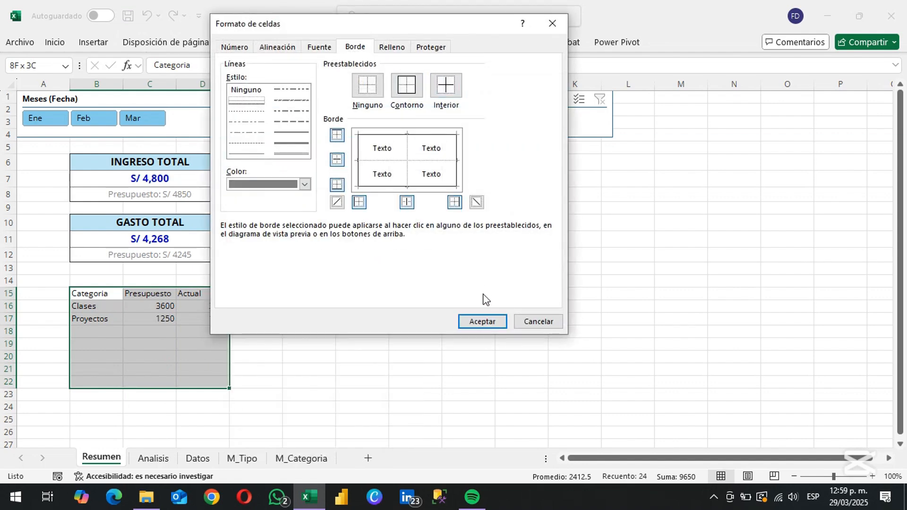
pyautogui.click(483, 321)
# Format the headers in B15:D15 as bold, centered, size 10 text with a light blue fill
pyautogui.hotkey('ctrl', 'shift', 'Right')
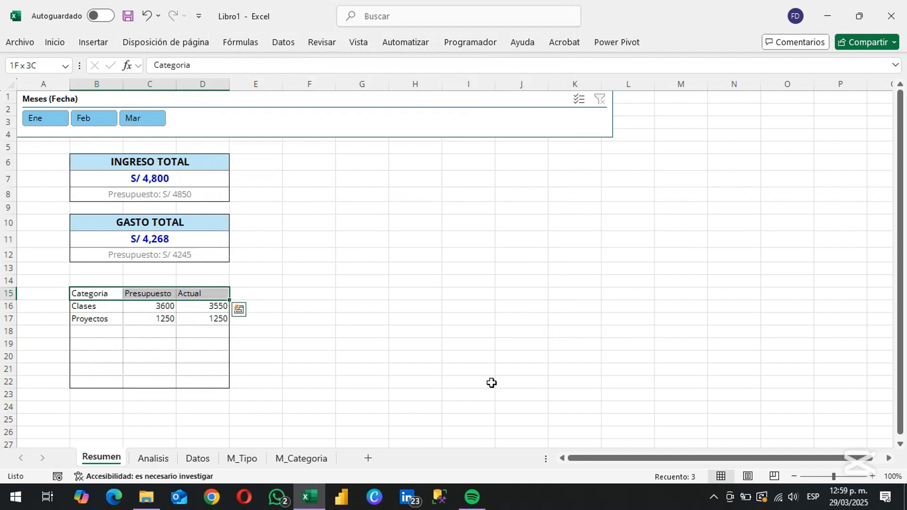
pyautogui.click(55, 42)
pyautogui.hotkey('ctrl', 'n')
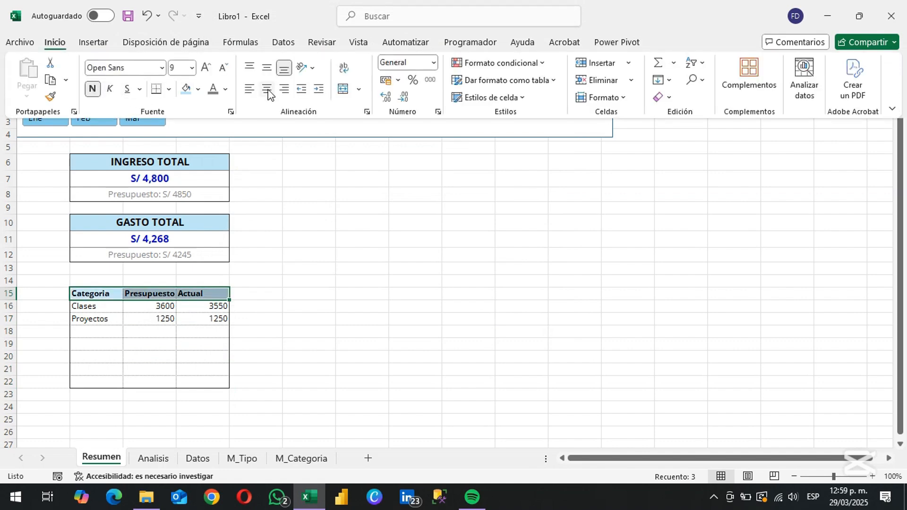
pyautogui.click(267, 92)
pyautogui.write('10')
pyautogui.press('Return')
# Apply the Moneda number format to the Presupuesto and Actual values in C16:D22
pyautogui.moveTo(149, 306); pyautogui.dragTo(222, 381)
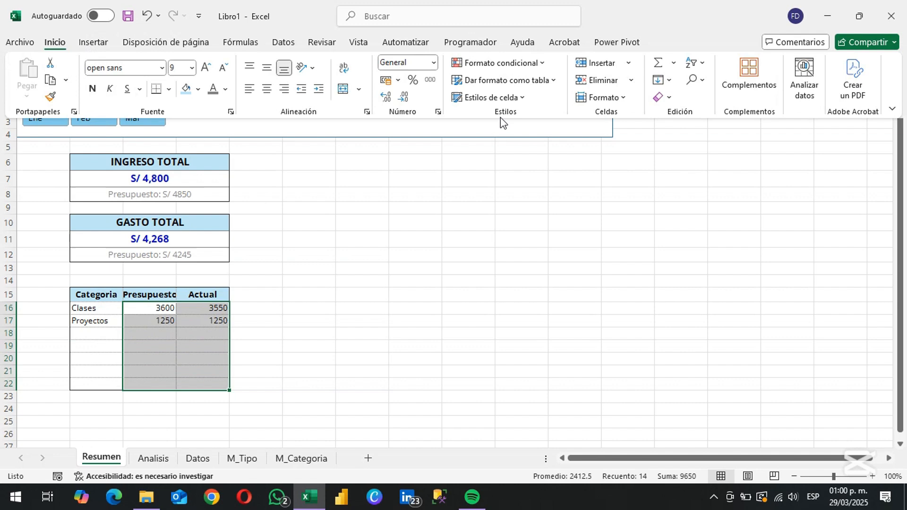
pyautogui.click(431, 62)
pyautogui.click(427, 163)
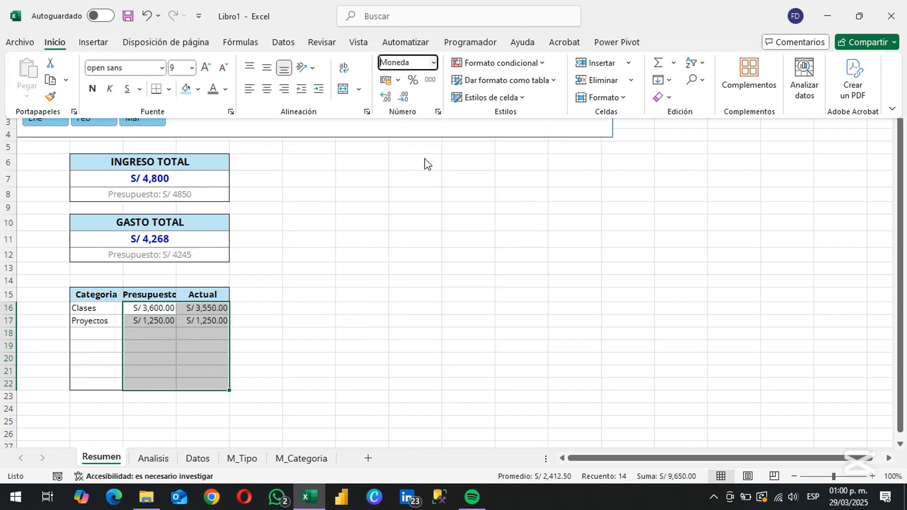
# Show the amounts in C16:D22 without decimals and sum the Actual and Presupuesto columns in D23 and C23
pyautogui.doubleClick(405, 98)
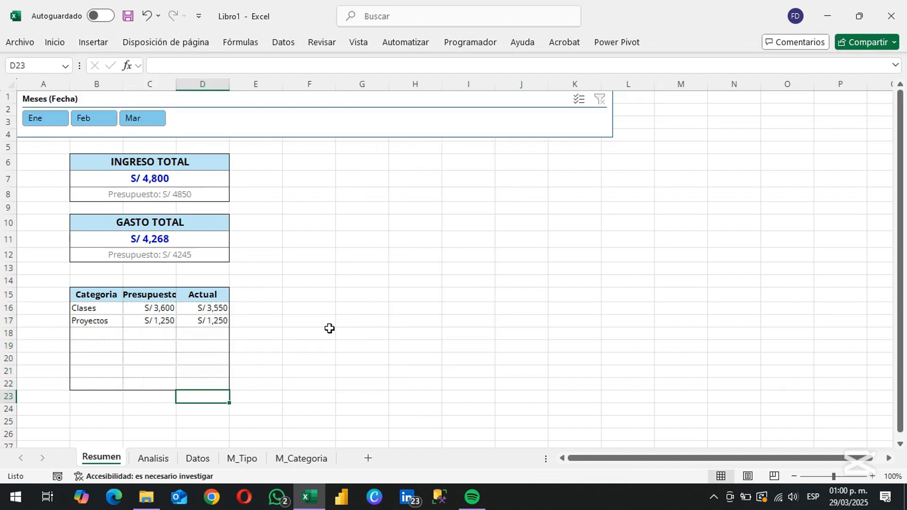
pyautogui.hotkey('alt', '=')
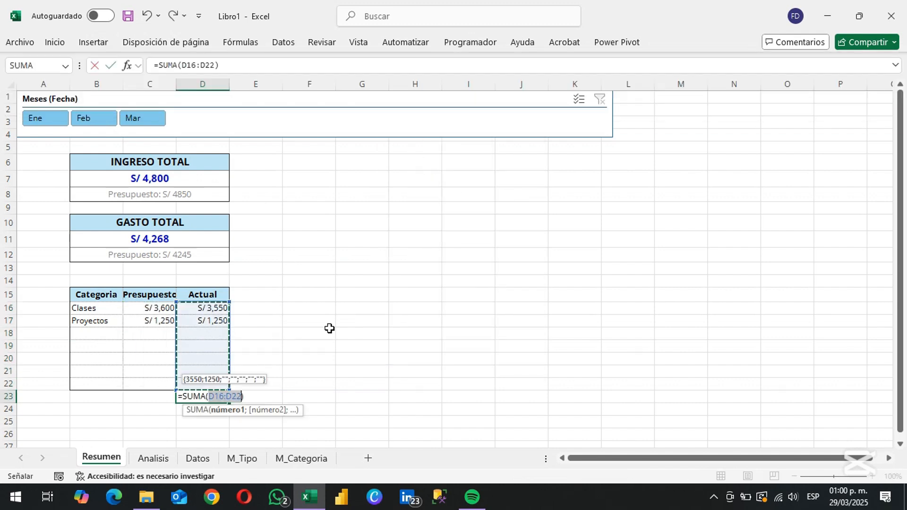
pyautogui.press('Return')
pyautogui.press('Up')
pyautogui.press('Left')
pyautogui.hotkey('alt', '=')
pyautogui.press('Return')
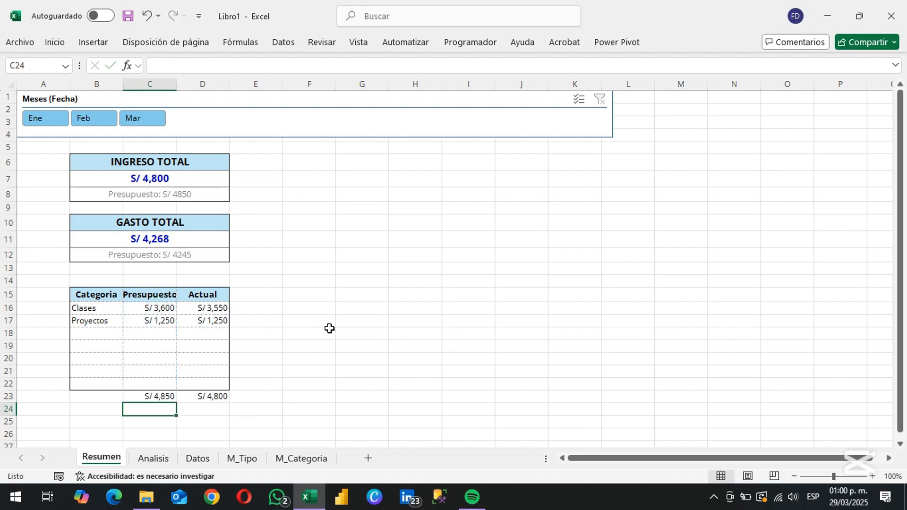
# Label the totals row with Total in B23
pyautogui.press('Up')
pyautogui.press('Left')
pyautogui.write('Total')
pyautogui.press('Return')
pyautogui.press('Up')
# Add a near-black outline border around the totals row B23:D23
pyautogui.hotkey('shift', 'Right')
pyautogui.hotkey('shift', 'Right')
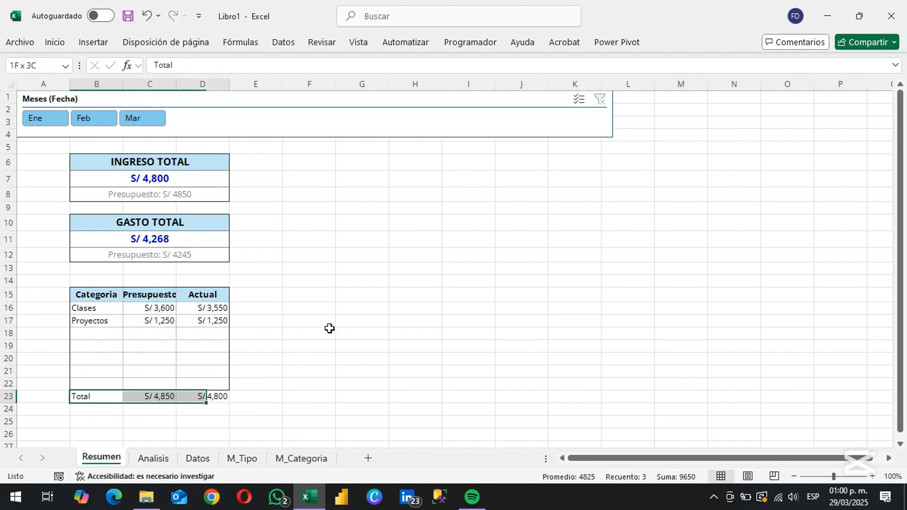
pyautogui.hotkey('ctrl', '1')
pyautogui.click(306, 185)
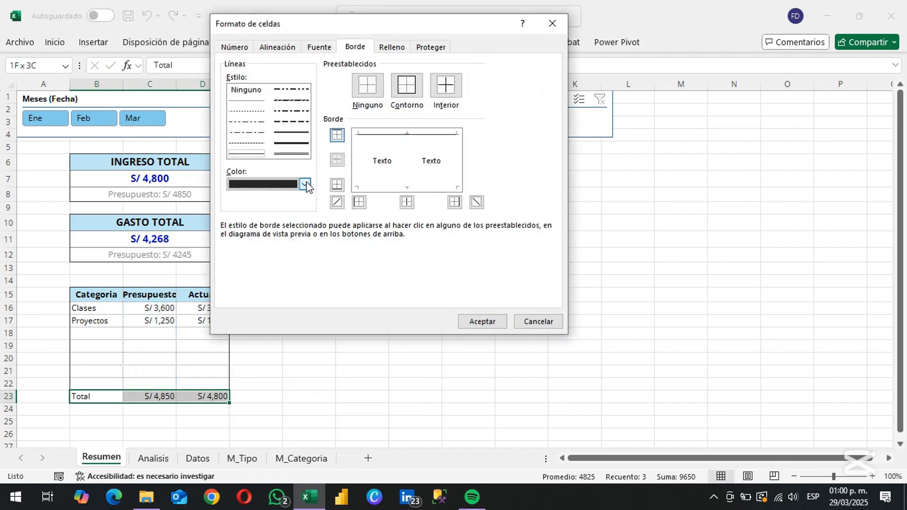
pyautogui.click(406, 86)
pyautogui.click(479, 325)
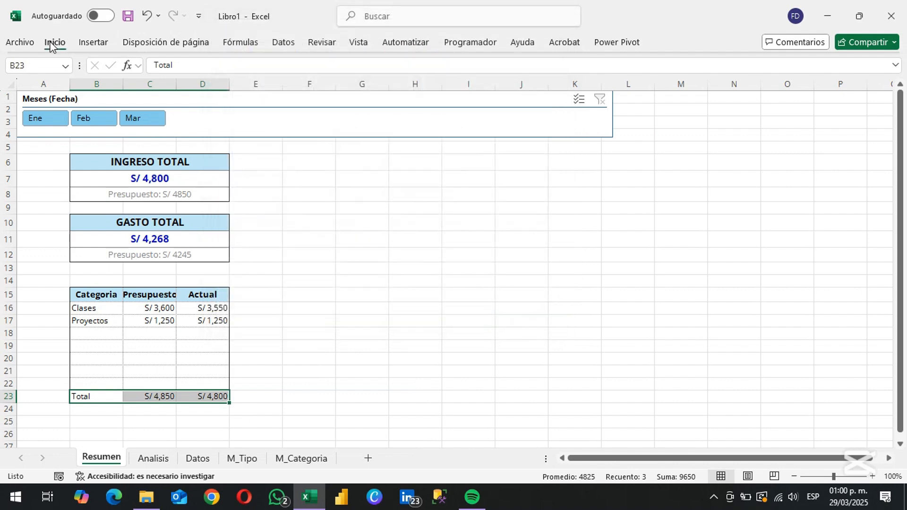
# Format the totals row B23:D23 as bold, size 10 text with a light blue fill
pyautogui.click(55, 42)
pyautogui.click(185, 89)
pyautogui.click(93, 88)
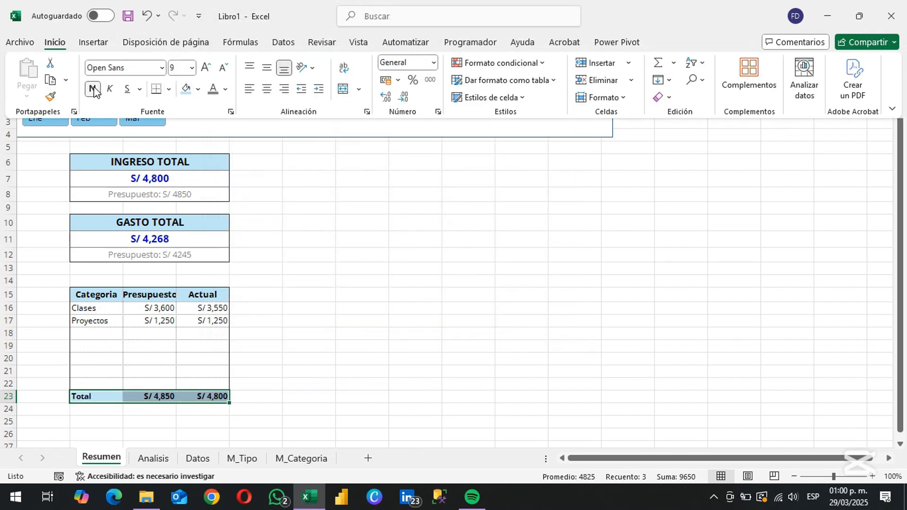
pyautogui.write('10')
pyautogui.press('Return')
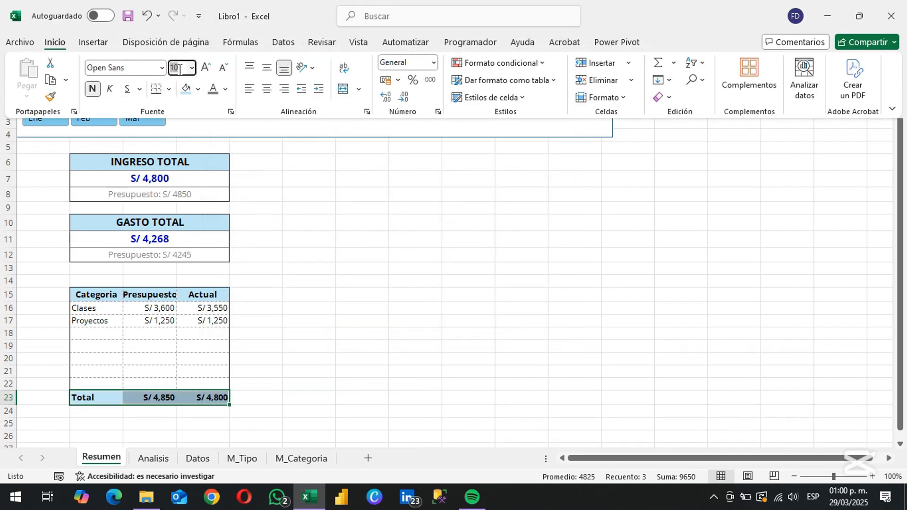
# Copy the whole income category table B15:D23 to F15
pyautogui.hotkey('ctrl', 'Up')
pyautogui.hotkey('ctrl', 'shift', 'Right')
pyautogui.hotkey('ctrl', 'shift', 'Down')
pyautogui.hotkey('ctrl', 'c')
pyautogui.press('Right')
pyautogui.press('Right')
pyautogui.press('Right')
pyautogui.press('Right')
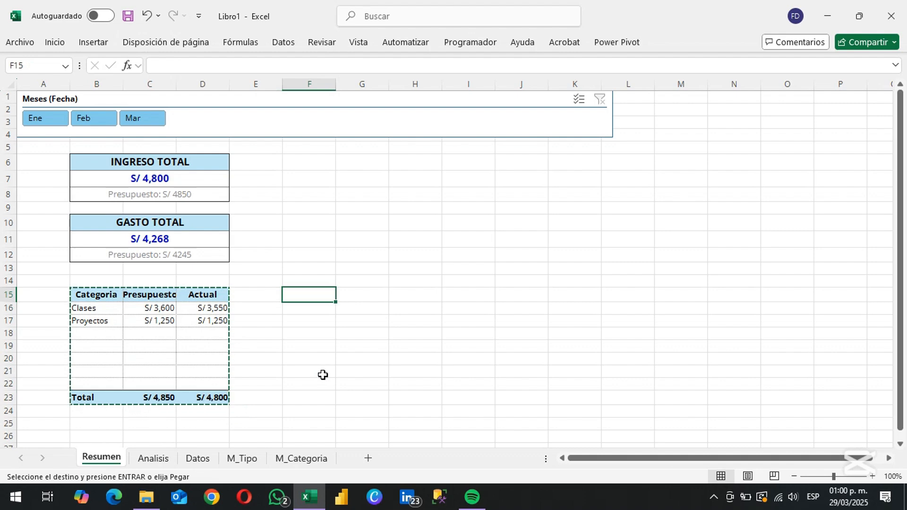
pyautogui.hotkey('ctrl', 'v')
# Link F16 to Analisis!L6 and turn off the grand totals of the Egreso category PivotTable
pyautogui.press('Down')
pyautogui.write('=')
pyautogui.hotkey('ctrl', 'pagedown')
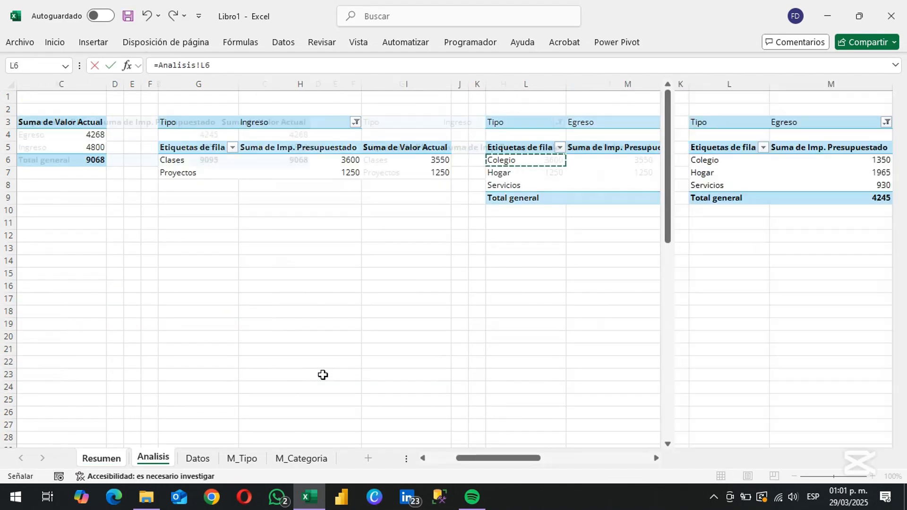
pyautogui.press('Escape')
pyautogui.click(770, 44)
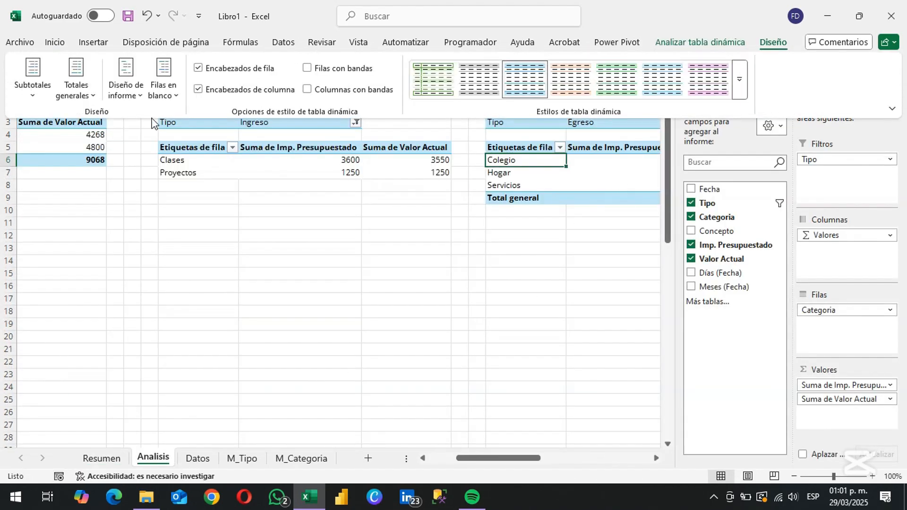
pyautogui.click(76, 78)
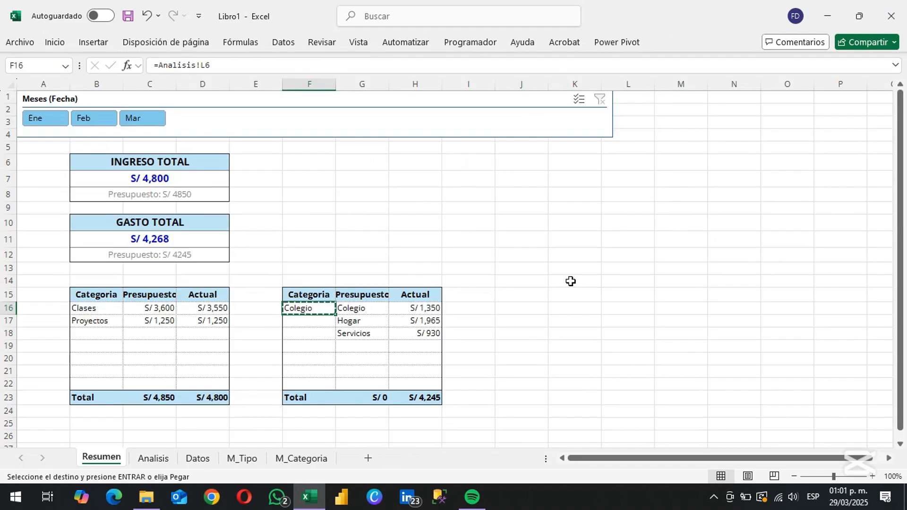
# Fill F16:H22 with the formula from F16, pasting formulas only
pyautogui.hotkey('shift', 'Down')
pyautogui.hotkey('shift', 'Down')
pyautogui.hotkey('shift', 'Down')
pyautogui.hotkey('shift', 'Down')
pyautogui.hotkey('shift', 'Down')
pyautogui.hotkey('shift', 'Down')
pyautogui.hotkey('shift', 'Right')
pyautogui.hotkey('shift', 'Right')
pyautogui.rightClick(369, 340)
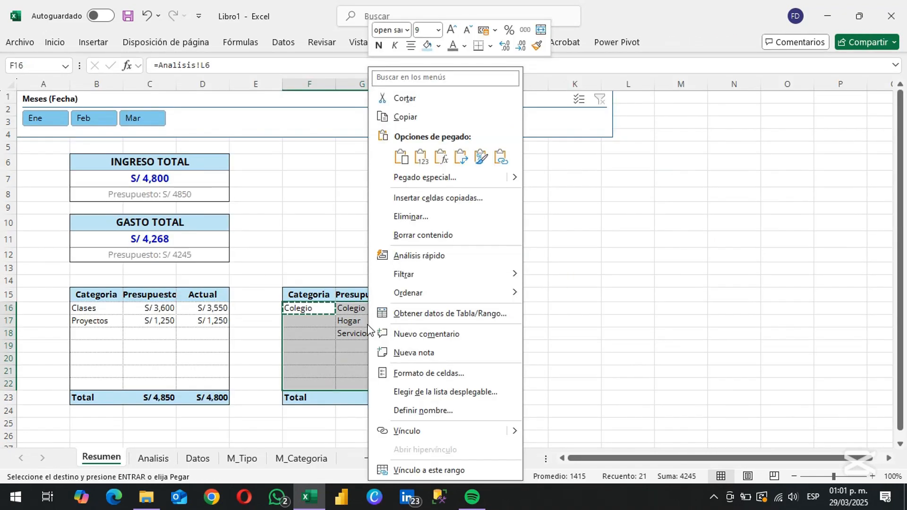
pyautogui.click(442, 158)
# Replace the formula in F16 with the SI formula text copied from B16
pyautogui.press('Left')
pyautogui.press('Left')
pyautogui.press('Left')
pyautogui.press('Left')
pyautogui.press('F2')
pyautogui.hotkey('ctrl', 'Left')
pyautogui.press('Home')
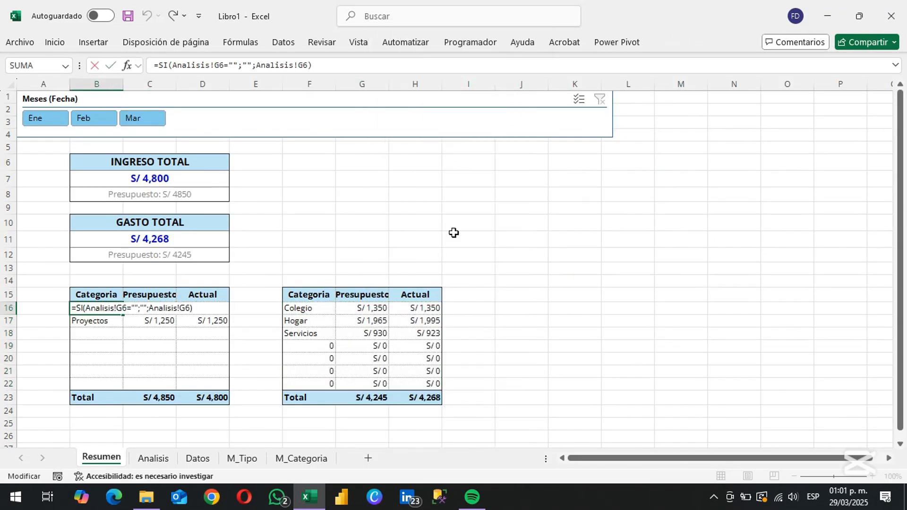
pyautogui.hotkey('shift', 'End')
pyautogui.hotkey('ctrl', 'c')
pyautogui.press('Escape')
pyautogui.press('Right')
pyautogui.press('Right')
pyautogui.press('Right')
pyautogui.press('Right')
pyautogui.press('F2')
pyautogui.hotkey('shift', 'Home')
pyautogui.hotkey('ctrl', 'v')
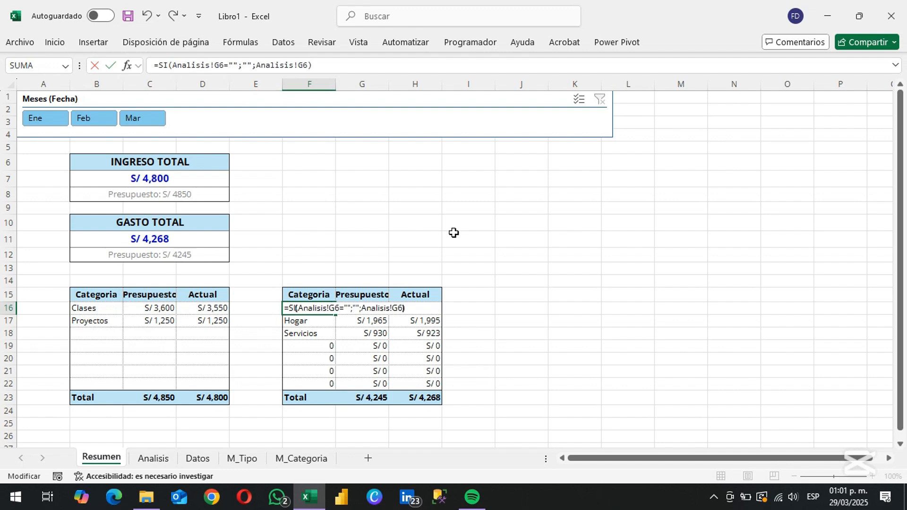
# Change both Analisis references in the F16 formula to L6, giving =SI(Analisis!L6="";"";Analisis!L6)
pyautogui.hotkey('ctrl', 'Left')
pyautogui.press('Delete')
pyautogui.write('L')
pyautogui.hotkey('ctrl', 'Left')
pyautogui.hotkey('ctrl', 'Left')
pyautogui.hotkey('ctrl', 'Left')
pyautogui.press('Delete')
pyautogui.write('L')
pyautogui.hotkey('ctrl', 'Return')
# Copy the SI formula from F16 over F16:H22, pasting formulas only
pyautogui.hotkey('ctrl', 'c')
pyautogui.hotkey('shift', 'Right')
pyautogui.hotkey('shift', 'Right')
pyautogui.hotkey('shift', 'Down')
pyautogui.hotkey('shift', 'Down')
pyautogui.hotkey('shift', 'Down')
pyautogui.hotkey('shift', 'Down')
pyautogui.hotkey('shift', 'Down')
pyautogui.hotkey('shift', 'Down')
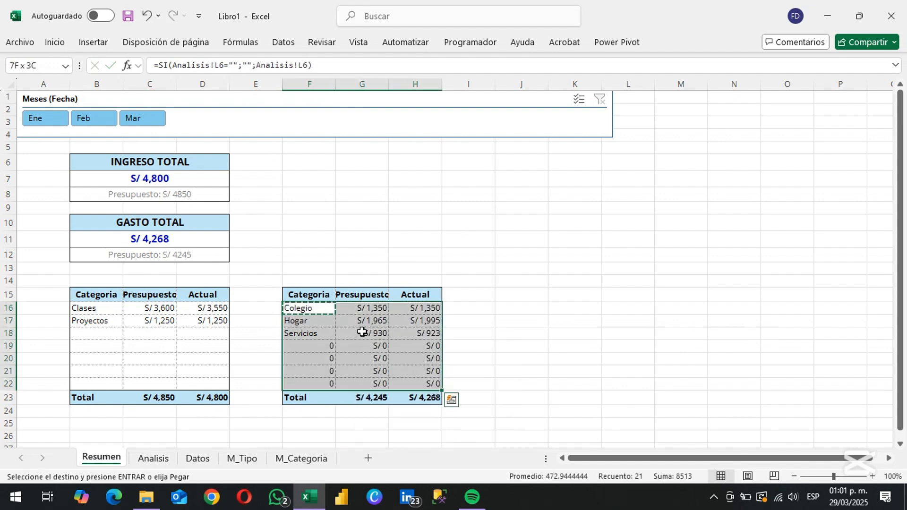
pyautogui.rightClick(363, 335)
pyautogui.click(447, 155)
pyautogui.press('Escape')
pyautogui.click(377, 237)
# Test the dashboard by filtering the Meses (Fecha) slicer to Ene, and clear the filter again
pyautogui.click(31, 121)
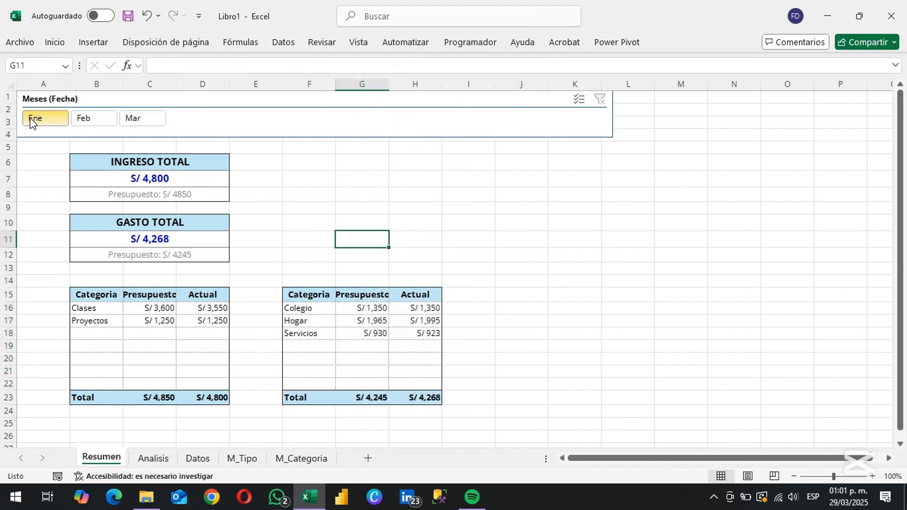
pyautogui.click(82, 116)
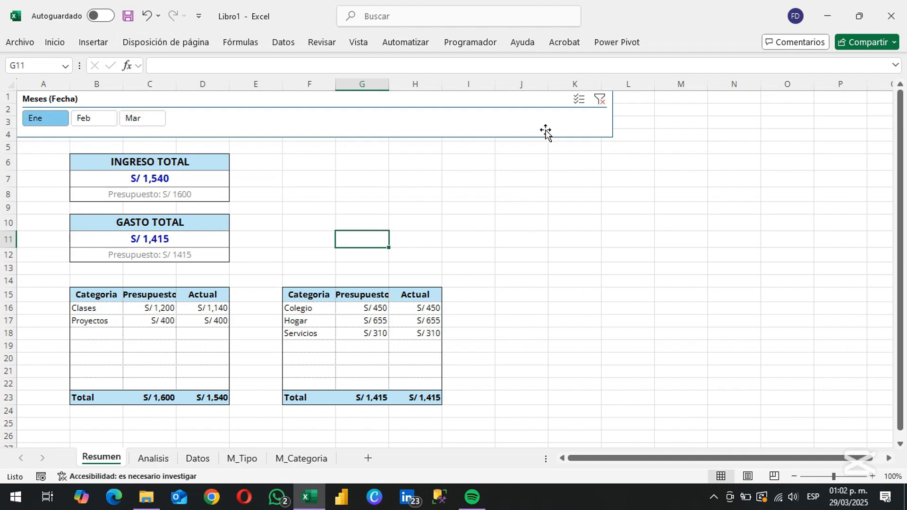
pyautogui.click(600, 101)
pyautogui.click(521, 294)
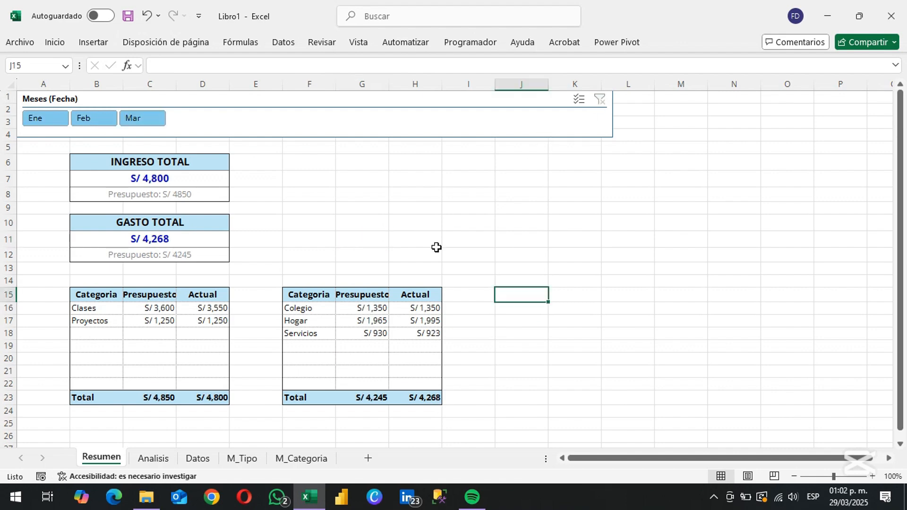
# Insert a Categoria slicer for the Egreso concept PivotTable on the Analisis sheet
pyautogui.hotkey('ctrl', 'pagedown')
pyautogui.press('Right')
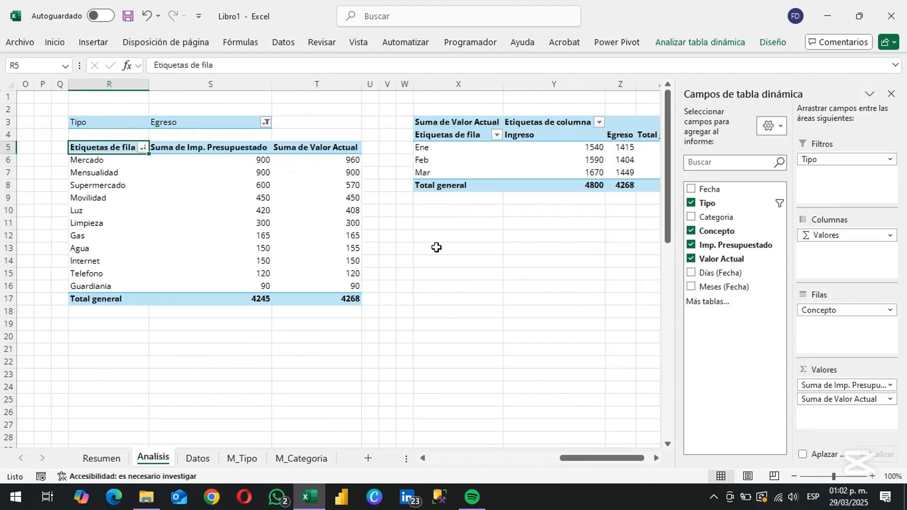
pyautogui.press('Down')
pyautogui.press('Down')
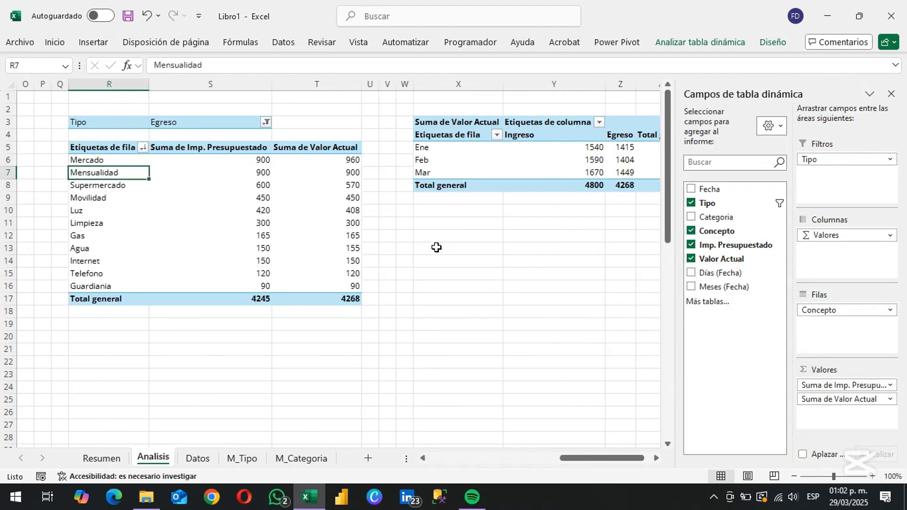
pyautogui.click(677, 48)
pyautogui.click(319, 64)
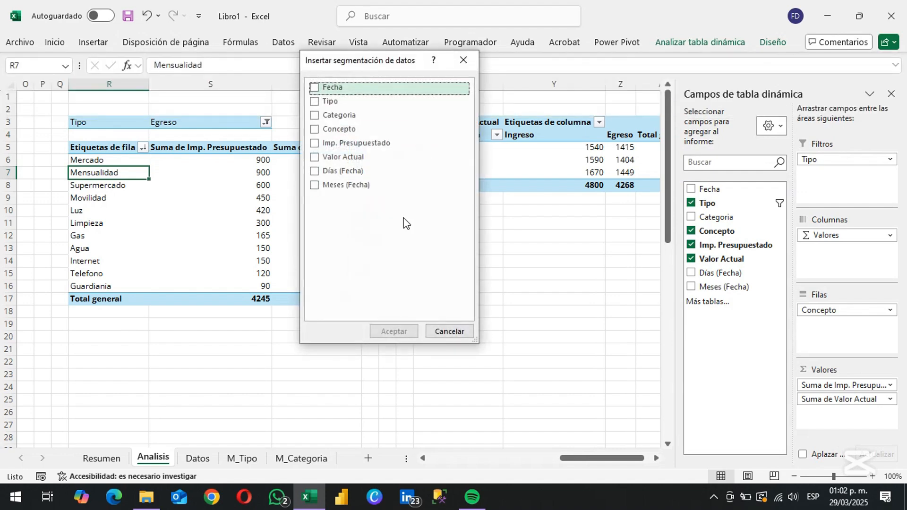
pyautogui.click(314, 115)
pyautogui.click(399, 331)
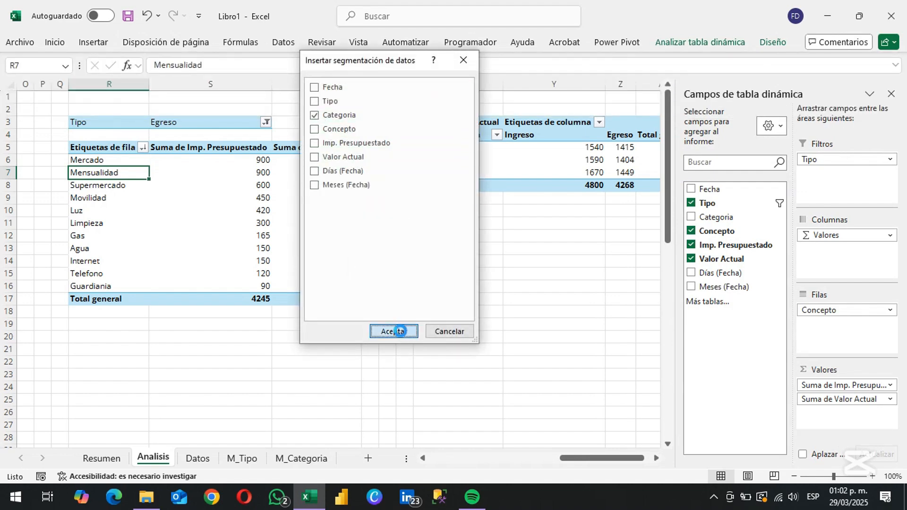
# Set the Categoria slicer to hide items that contain no data
pyautogui.rightClick(358, 322)
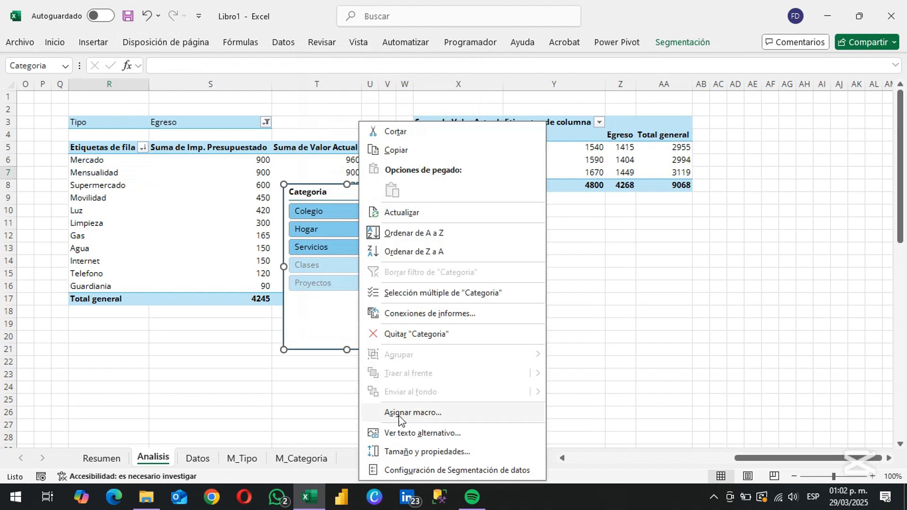
pyautogui.click(410, 472)
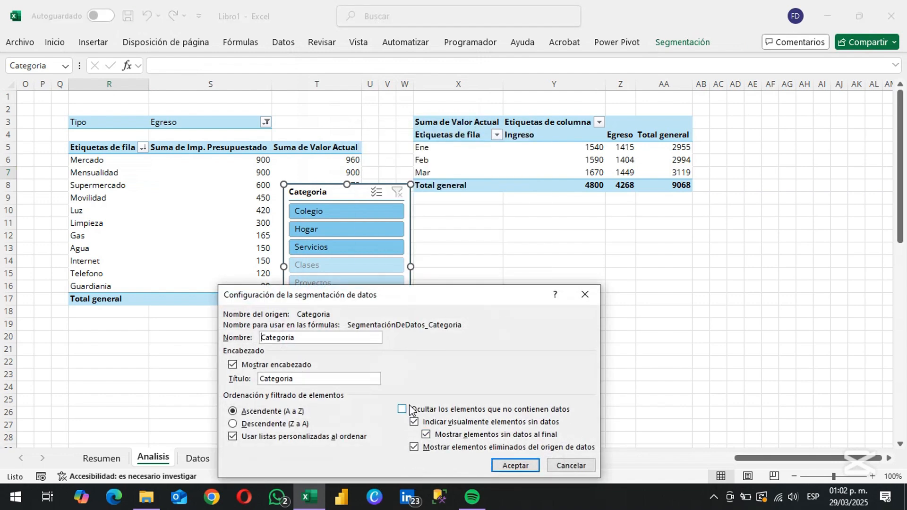
pyautogui.click(411, 410)
pyautogui.click(517, 466)
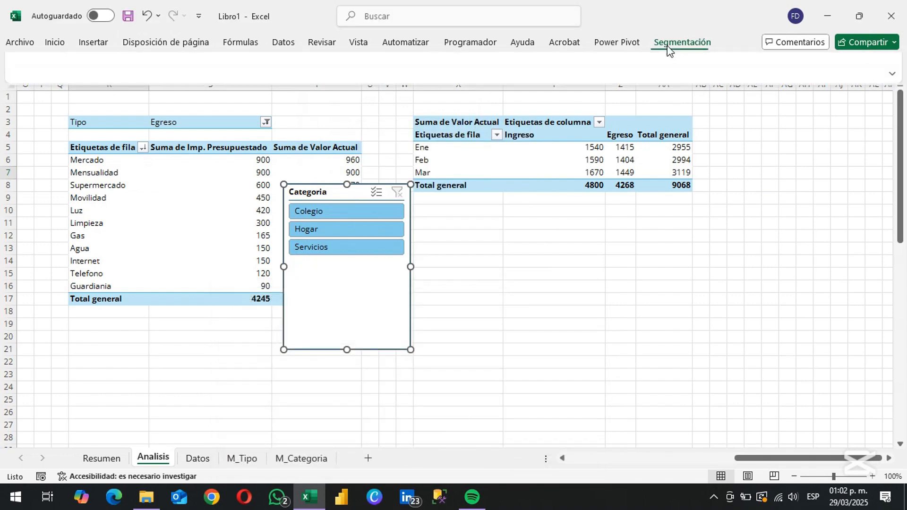
# Arrange the Categoria slicer's items side by side in columns and make the slicer wider and shorter
pyautogui.press('Return')
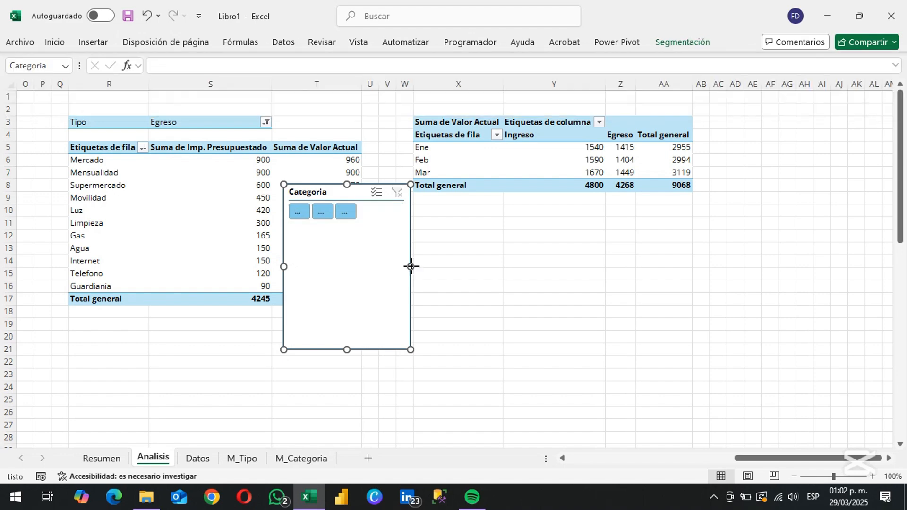
pyautogui.moveTo(411, 266); pyautogui.dragTo(621, 289)
pyautogui.moveTo(440, 241); pyautogui.dragTo(441, 225)
# Move the Categoria slicer to the Resumen sheet, placing it over rows 11 to 14 from column J
pyautogui.click(94, 172)
pyautogui.click(103, 462)
pyautogui.click(511, 251)
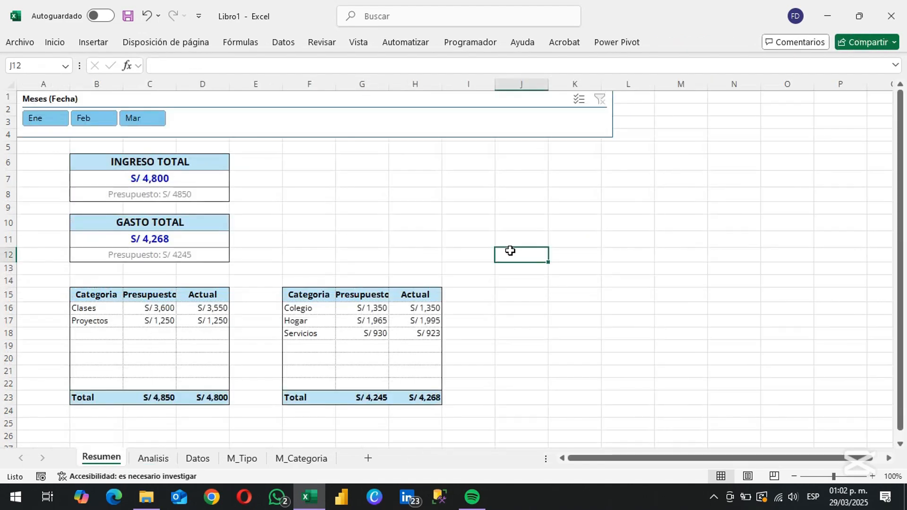
pyautogui.hotkey('ctrl', 'v')
pyautogui.moveTo(511, 253); pyautogui.dragTo(512, 248)
# Copy the expense category table F15:H23 to J15 and rename its first header as Concepto
pyautogui.click(285, 182)
pyautogui.hotkey('ctrl', 'Down')
pyautogui.hotkey('ctrl', 'shift', 'Down')
pyautogui.hotkey('ctrl', 'shift', 'Right')
pyautogui.hotkey('ctrl', 'c')
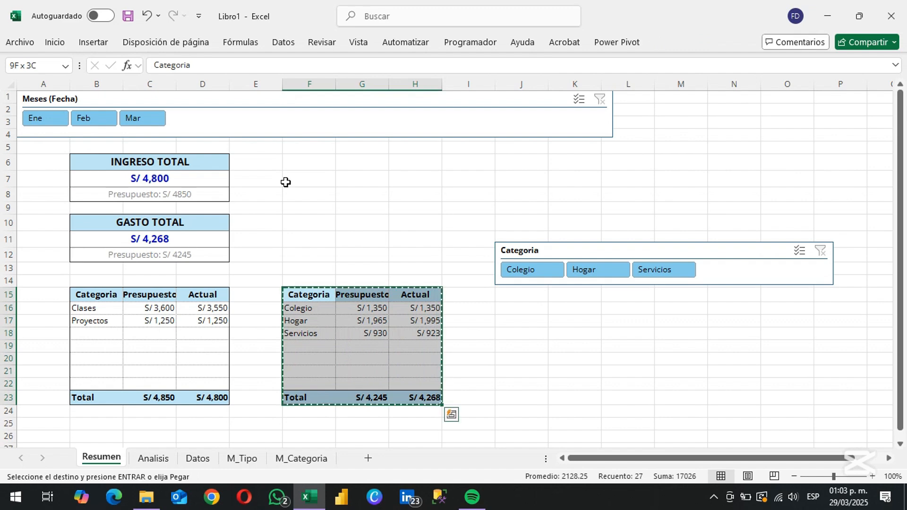
pyautogui.press('Right')
pyautogui.press('Right')
pyautogui.press('Right')
pyautogui.press('Right')
pyautogui.hotkey('ctrl', 'v')
pyautogui.write('Conc')
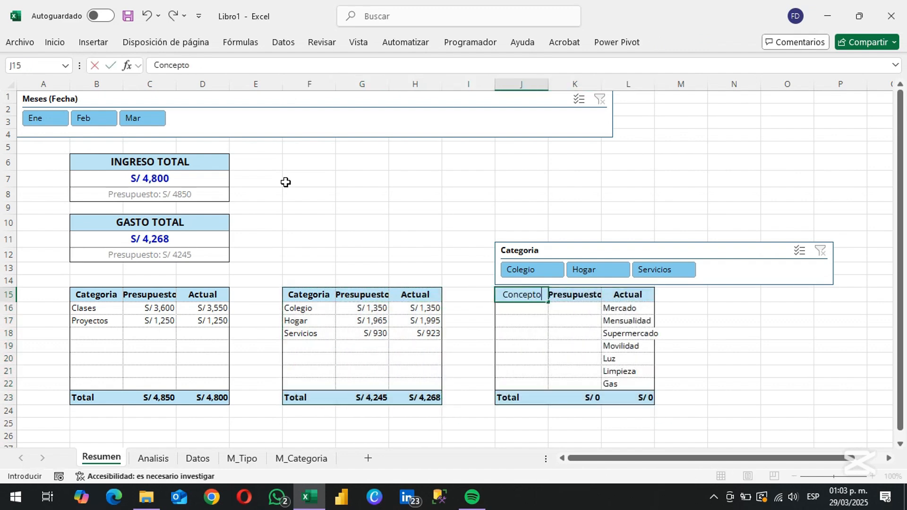
pyautogui.press('Return')
# Change both references in the J16 formula to R6, giving =SI(Analisis!R6="";"";Analisis!R6)
pyautogui.hotkey('ctrl', 'pagedown')
pyautogui.hotkey('ctrl', 'pageup')
pyautogui.press('F2')
pyautogui.press('Left')
pyautogui.press('Left')
pyautogui.press('BackSpace')
pyautogui.write('r')
pyautogui.press('Left')
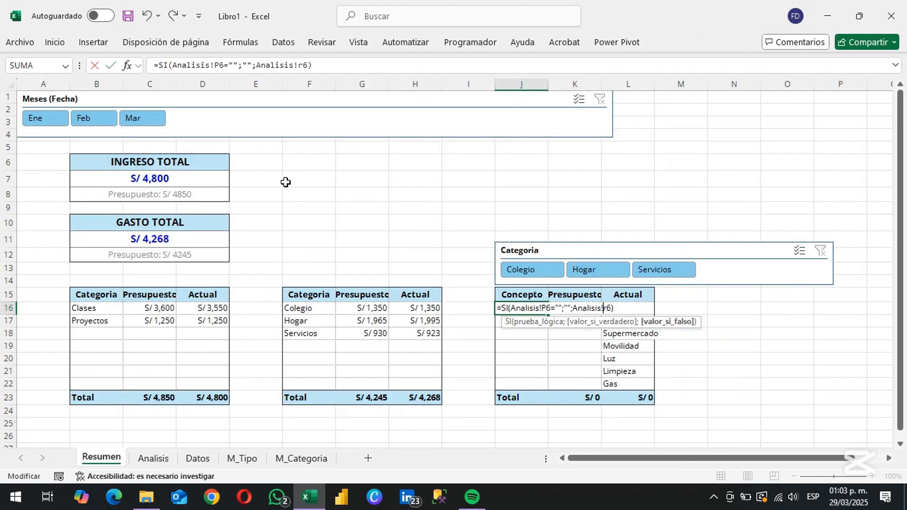
pyautogui.press('Left')
pyautogui.press('Left')
pyautogui.press('Left')
pyautogui.press('Left')
pyautogui.press('Left')
pyautogui.press('Left')
pyautogui.press('Left')
pyautogui.press('Left')
pyautogui.press('Left')
pyautogui.press('Left')
pyautogui.press('Left')
pyautogui.press('Left')
pyautogui.press('Left')
pyautogui.press('Left')
pyautogui.press('Left')
pyautogui.press('Left')
pyautogui.press('Left')
pyautogui.press('BackSpace')
pyautogui.write('r')
pyautogui.hotkey('ctrl', 'Return')
# Copy the SI formula from J16 over J16:L22, pasting formulas only
pyautogui.hotkey('ctrl', 'c')
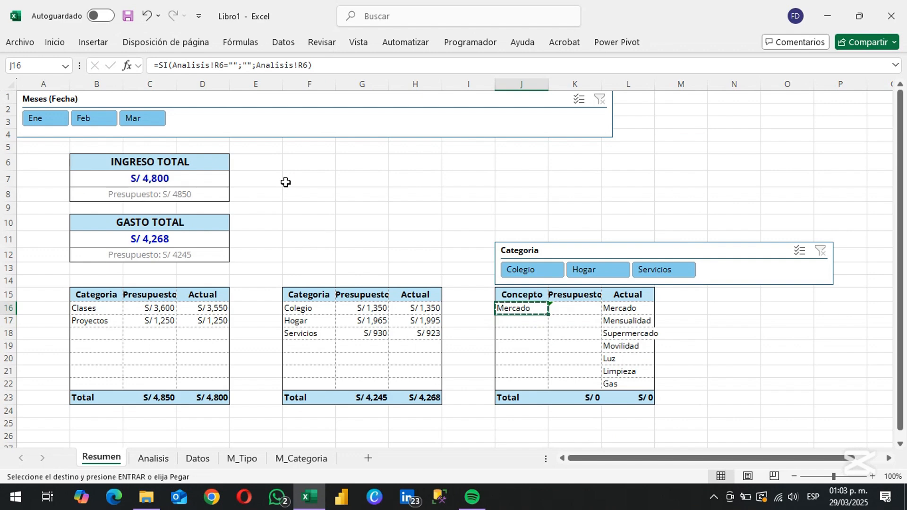
pyautogui.moveTo(520, 308); pyautogui.dragTo(574, 384)
pyautogui.rightClick(591, 333)
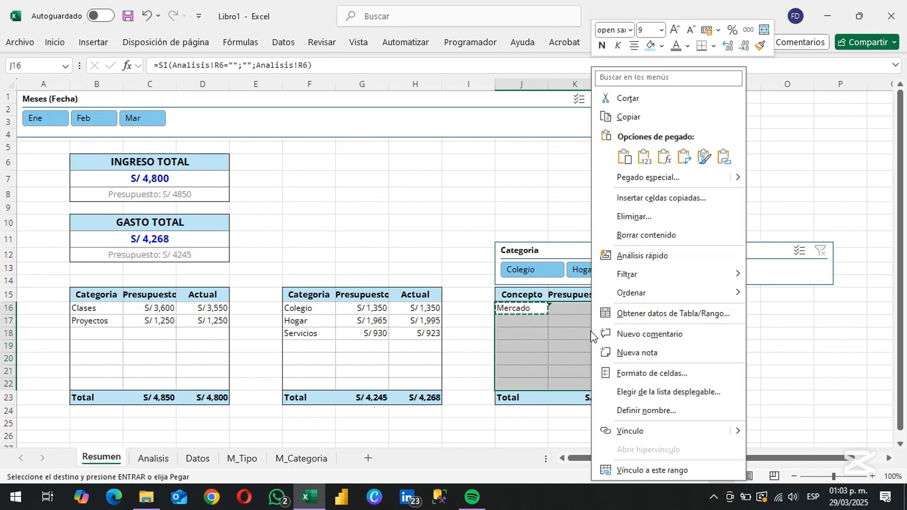
pyautogui.click(664, 156)
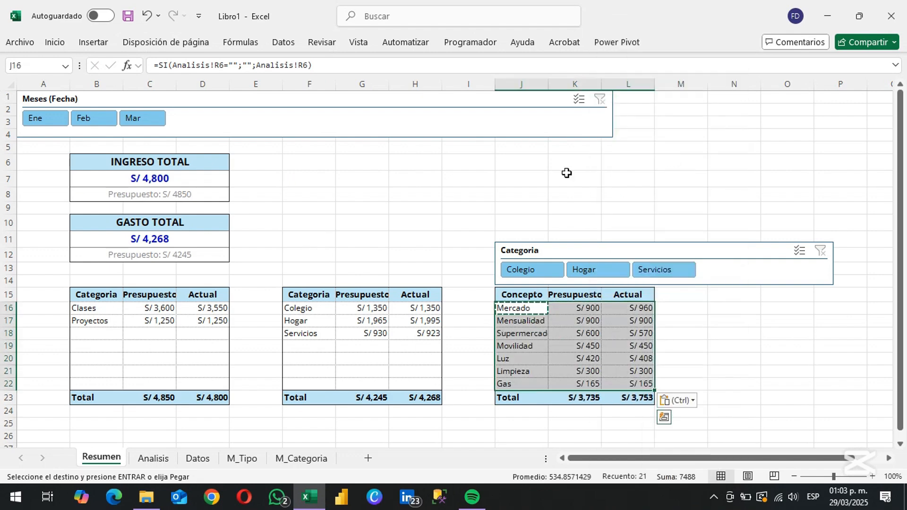
# Check on the Analisis sheet which expense concepts do not fit in the Resumen concept table
pyautogui.click(528, 360)
pyautogui.hotkey('ctrl', 'pagedown')
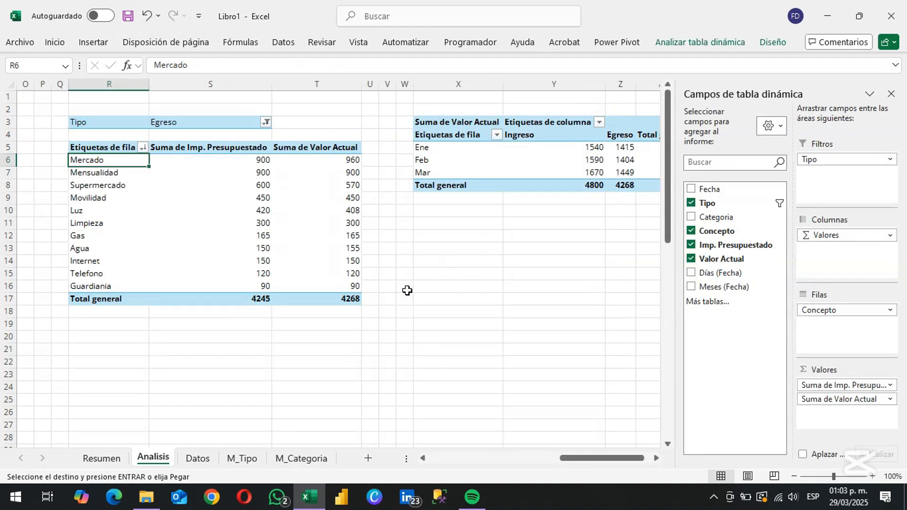
pyautogui.press('Down')
pyautogui.press('Down')
pyautogui.press('Down')
pyautogui.press('Down')
pyautogui.press('Down')
pyautogui.press('Down')
pyautogui.press('Down')
pyautogui.hotkey('shift', 'Down')
pyautogui.hotkey('shift', 'Down')
pyautogui.hotkey('shift', 'Down')
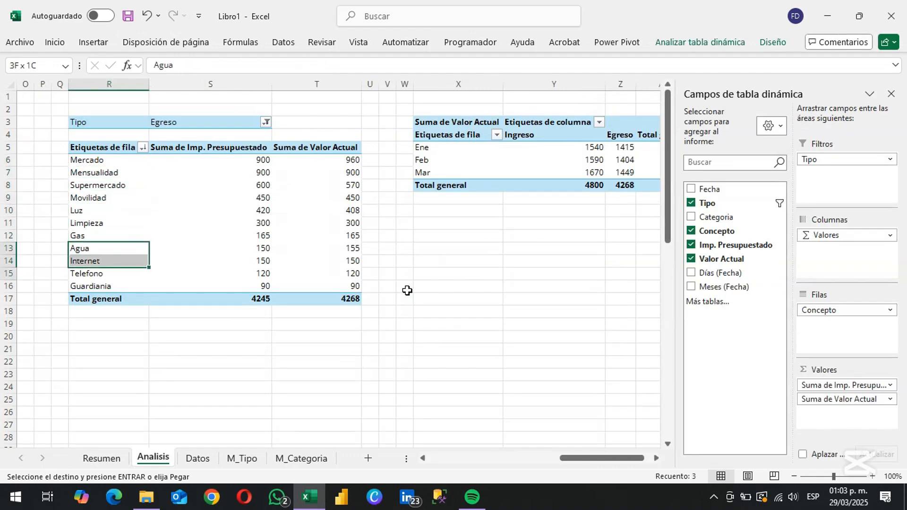
# Insert cells at J20:L23 in the Resumen concept table, shifting the existing cells down
pyautogui.hotkey('ctrl', 'pageup')
pyautogui.hotkey('shift', 'Right')
pyautogui.hotkey('shift', 'Right')
pyautogui.hotkey('shift', 'Down')
pyautogui.hotkey('shift', 'Down')
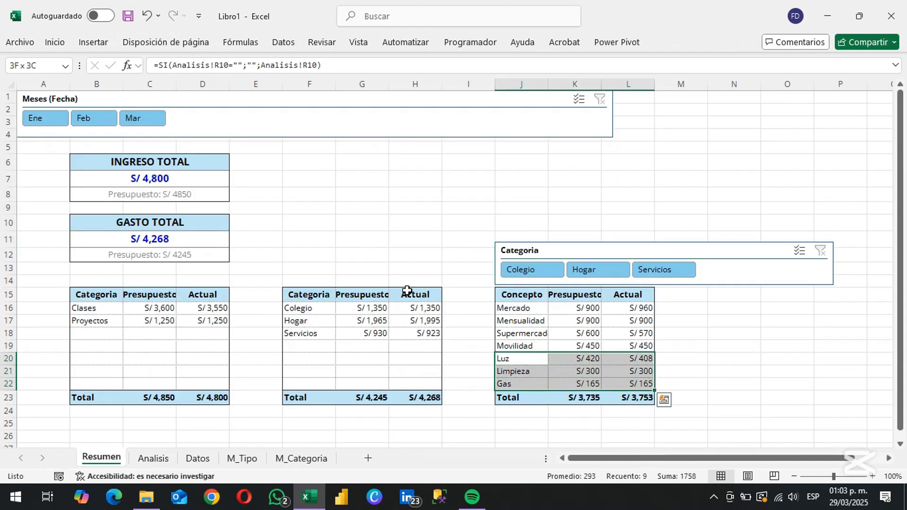
pyautogui.hotkey('shift', 'Down')
pyautogui.hotkey('ctrl', '+')
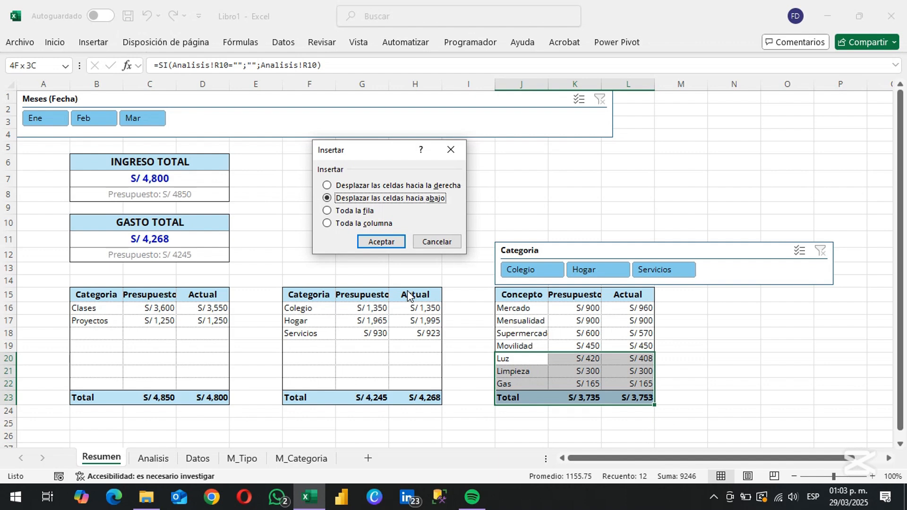
pyautogui.press('Return')
# Copy the SI formula from J16 over J16:L26 in the concept table, pasting formulas only
pyautogui.press('Up')
pyautogui.press('Up')
pyautogui.press('Up')
pyautogui.press('Up')
pyautogui.hotkey('ctrl', 'c')
pyautogui.hotkey('shift', 'Right')
pyautogui.hotkey('shift', 'Right')
pyautogui.hotkey('shift', 'Down')
pyautogui.hotkey('shift', 'Down')
pyautogui.hotkey('shift', 'Down')
pyautogui.hotkey('shift', 'Down')
pyautogui.hotkey('shift', 'Down')
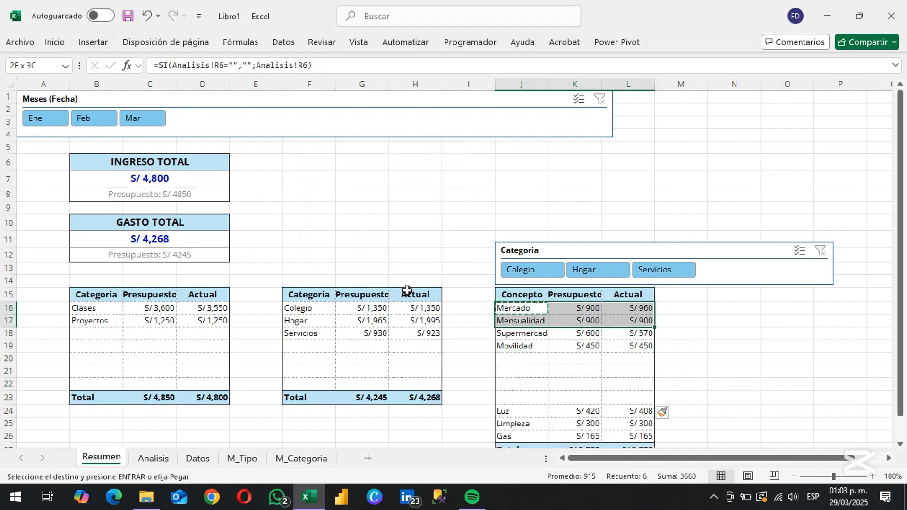
pyautogui.hotkey('shift', 'Down')
pyautogui.hotkey('shift', 'Down')
pyautogui.hotkey('shift', 'Down')
pyautogui.hotkey('shift', 'Down')
pyautogui.hotkey('shift', 'Down')
pyautogui.rightClick(568, 322)
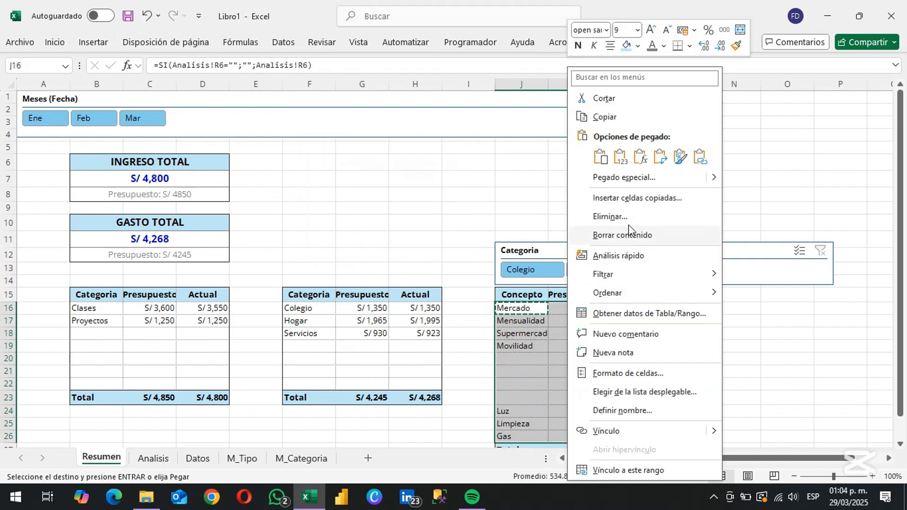
pyautogui.click(642, 163)
pyautogui.click(614, 393)
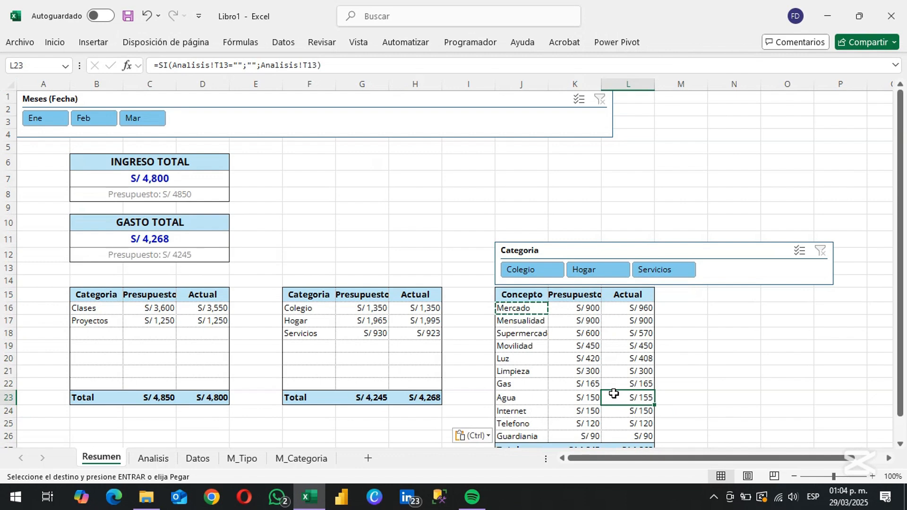
pyautogui.click(690, 361)
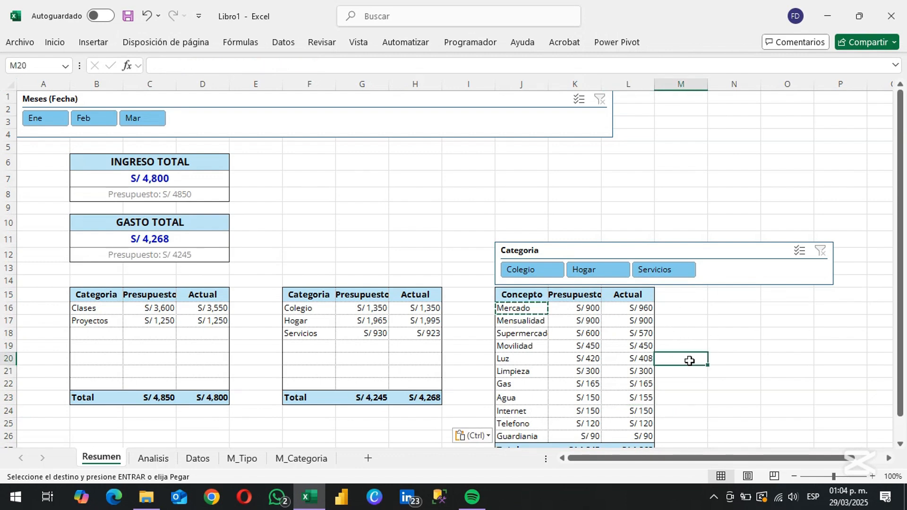
# Set the Categoria slicer to 1 column and reshape it into a narrow vertical box beside the concept table, level with its header
pyautogui.moveTo(571, 251); pyautogui.dragTo(579, 253)
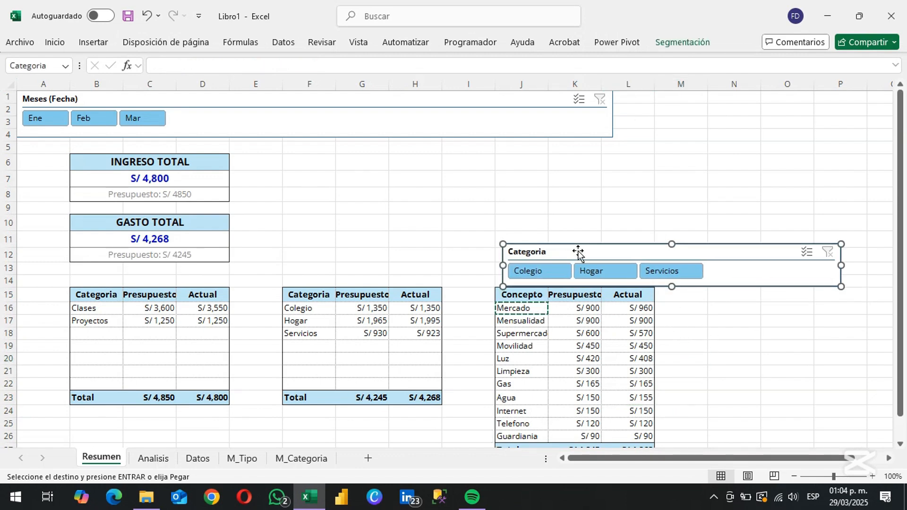
pyautogui.click(677, 43)
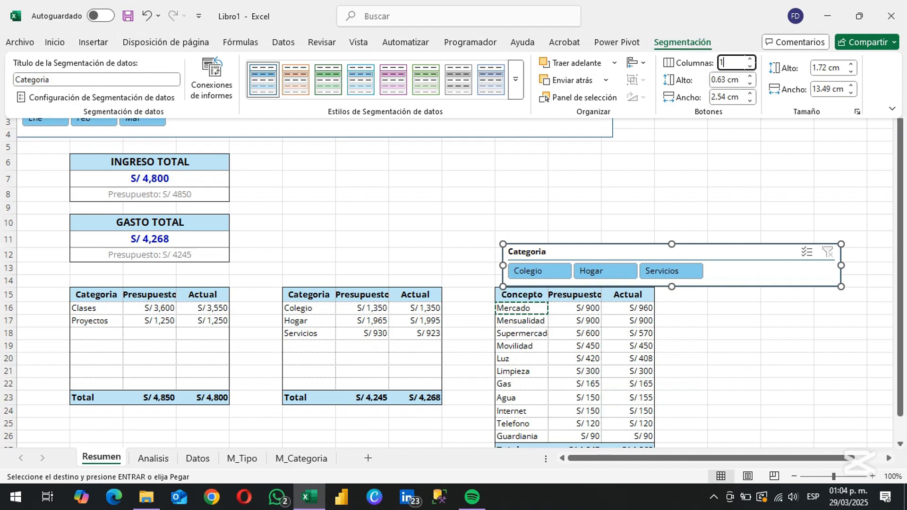
pyautogui.write('1')
pyautogui.press('Return')
pyautogui.moveTo(840, 286); pyautogui.dragTo(623, 425)
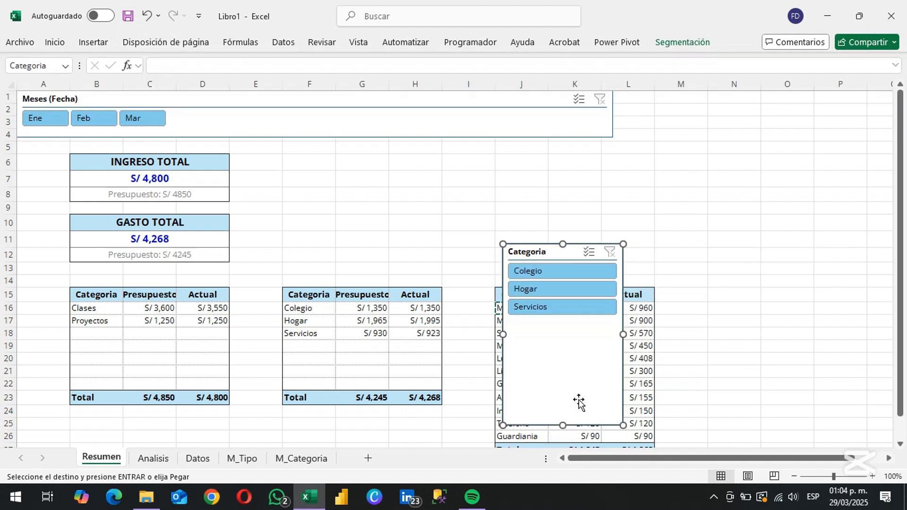
pyautogui.moveTo(578, 401); pyautogui.dragTo(742, 418)
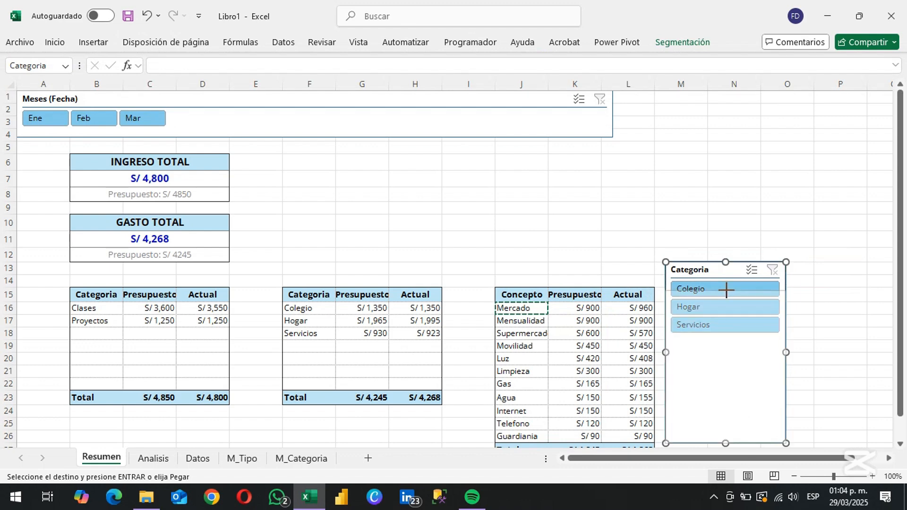
pyautogui.moveTo(725, 286); pyautogui.dragTo(725, 311)
pyautogui.click(633, 255)
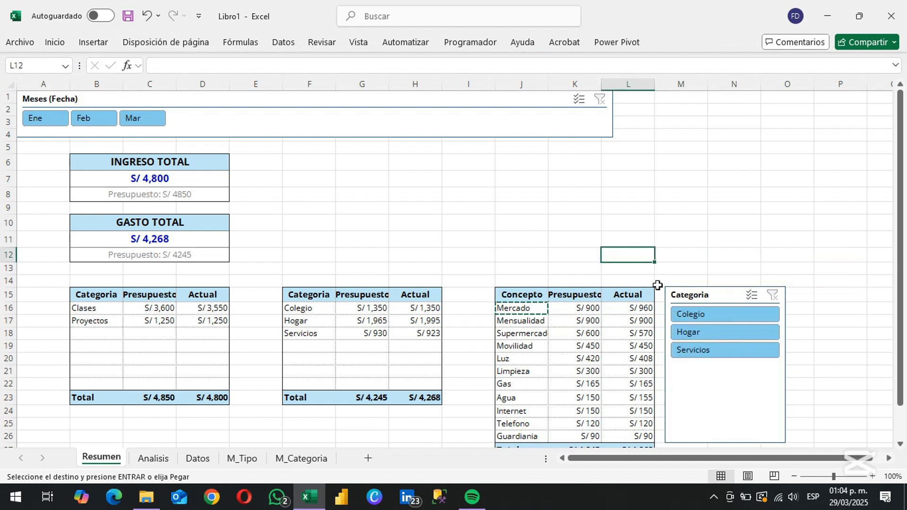
# Test the Categoria slicer by filtering for Colegio, Hogar and Servicios in turn, and clear the filter
pyautogui.click(694, 315)
pyautogui.click(706, 331)
pyautogui.click(712, 348)
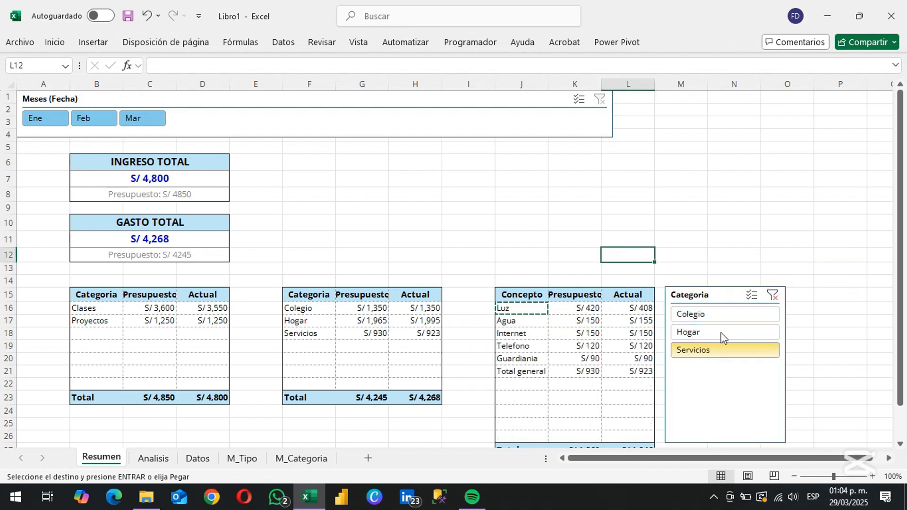
pyautogui.click(772, 296)
pyautogui.click(536, 231)
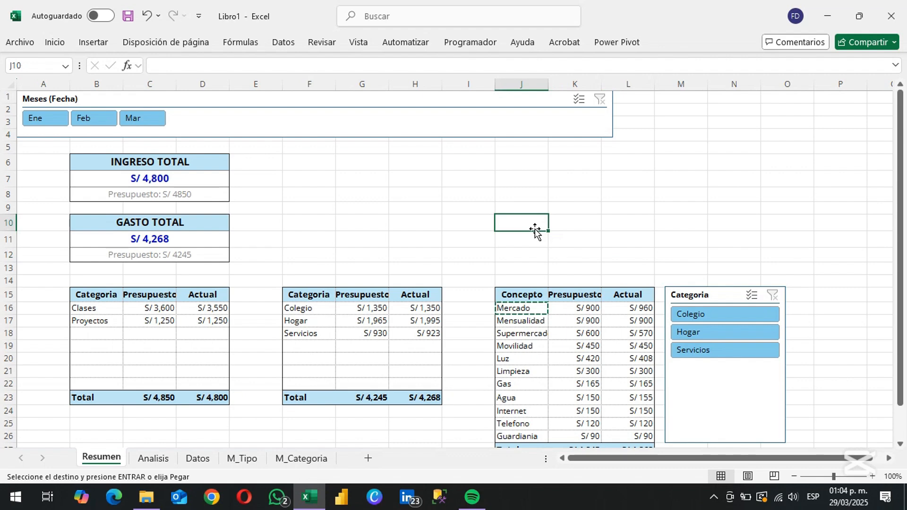
# Narrow the spacer columns A, E, I and M on the Resumen sheet to thin gaps of equal width
pyautogui.press('Escape')
pyautogui.click(43, 84)
pyautogui.keyDown('ctrl'); pyautogui.click(256, 84); pyautogui.keyUp('ctrl')
pyautogui.keyDown('ctrl'); pyautogui.click(468, 83); pyautogui.keyUp('ctrl')
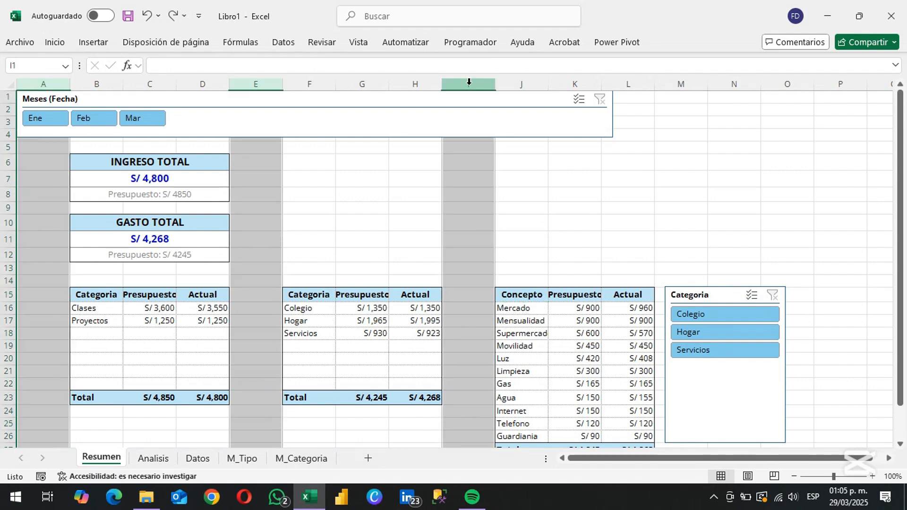
pyautogui.keyDown('ctrl'); pyautogui.click(680, 83); pyautogui.keyUp('ctrl')
pyautogui.moveTo(493, 79); pyautogui.dragTo(445, 82)
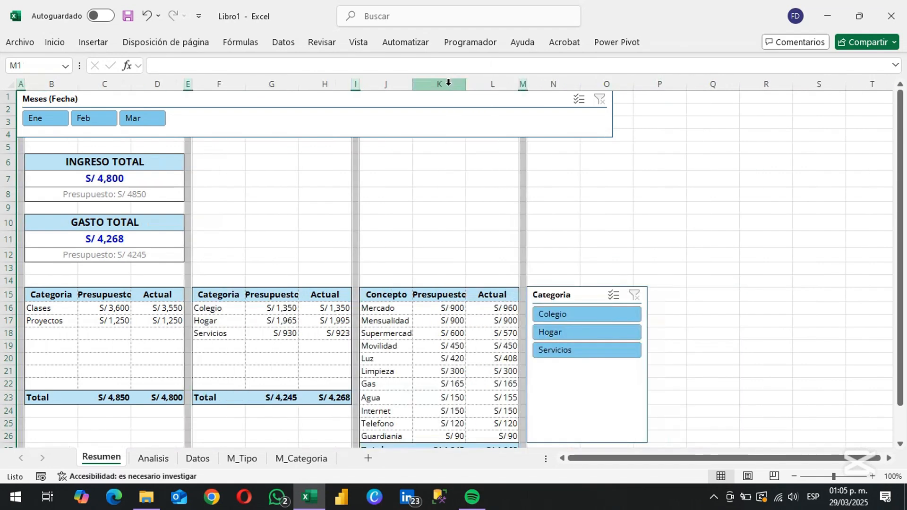
pyautogui.click(659, 222)
# Reduce the height of rows 1 to 4 and delete the empty row 14 above the tables
pyautogui.moveTo(8, 97); pyautogui.dragTo(8, 138)
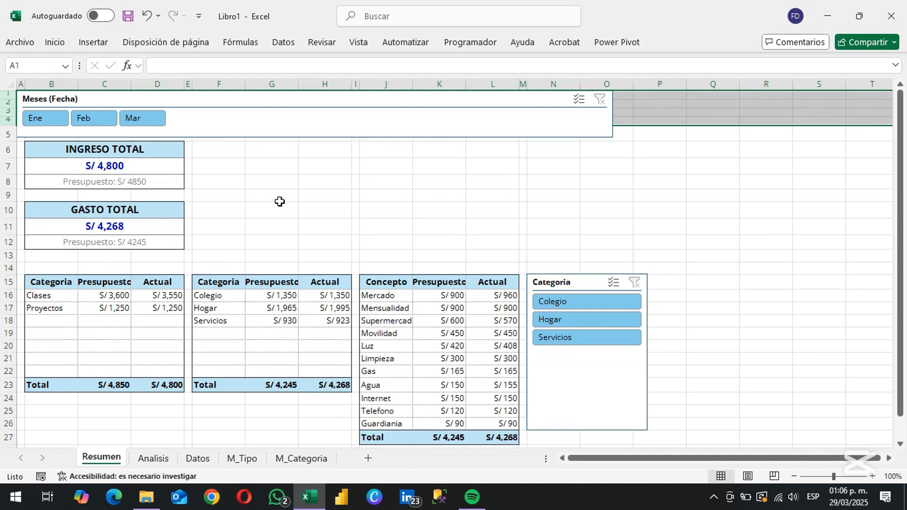
pyautogui.click(281, 202)
pyautogui.click(8, 268)
pyautogui.hotkey('ctrl', '-')
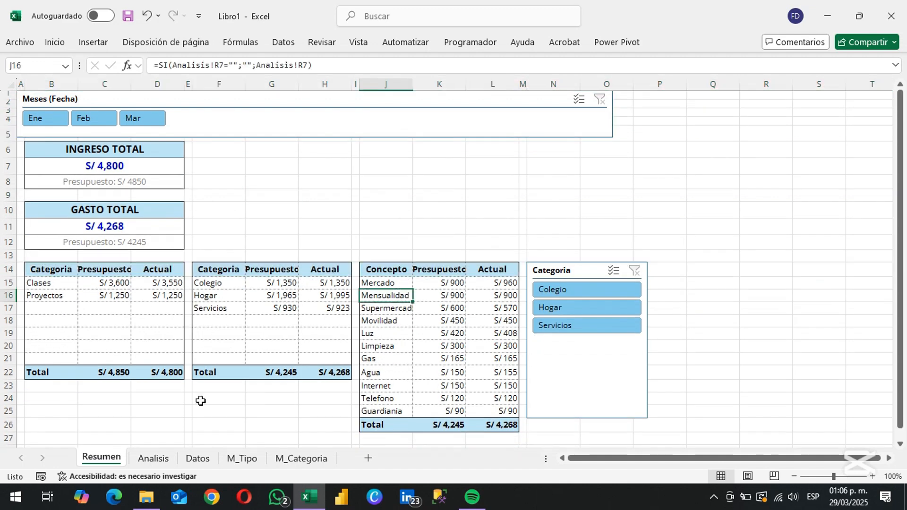
# Insert cells at J17:L23 in the concept table, shifting the existing cells down to make room for more concepts
pyautogui.press('Down')
pyautogui.hotkey('shift', 'Right')
pyautogui.hotkey('shift', 'Right')
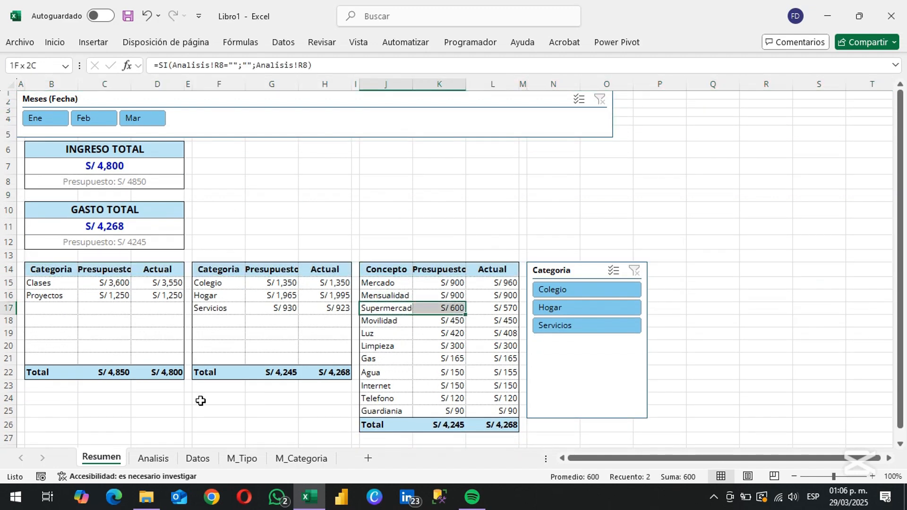
pyautogui.hotkey('shift', 'Down')
pyautogui.hotkey('shift', 'Down')
pyautogui.hotkey('shift', 'Down')
pyautogui.hotkey('shift', 'Down')
pyautogui.hotkey('shift', 'Down')
pyautogui.hotkey('shift', 'Down')
pyautogui.hotkey('ctrl', '+')
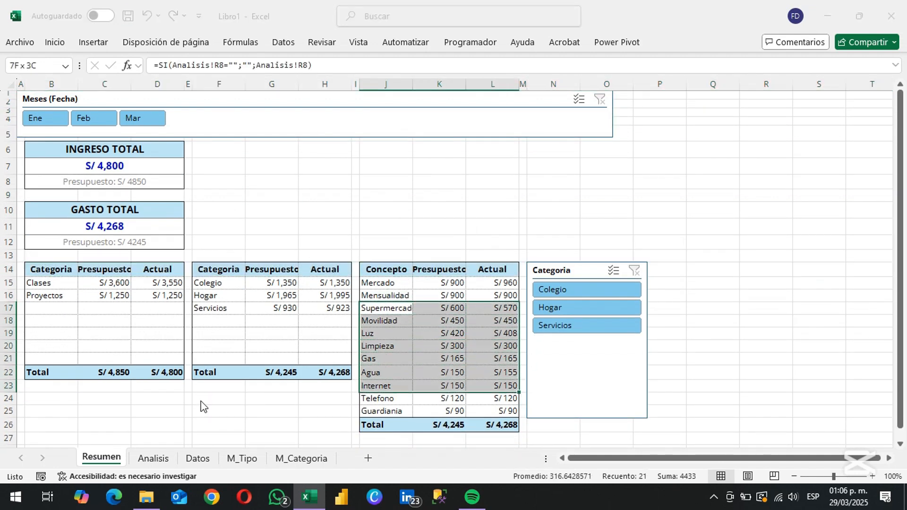
pyautogui.press('Down')
pyautogui.press('Return')
# Copy the SI formula from J15 over J15:L32 in the concept table, pasting formulas only
pyautogui.press('Up')
pyautogui.press('Up')
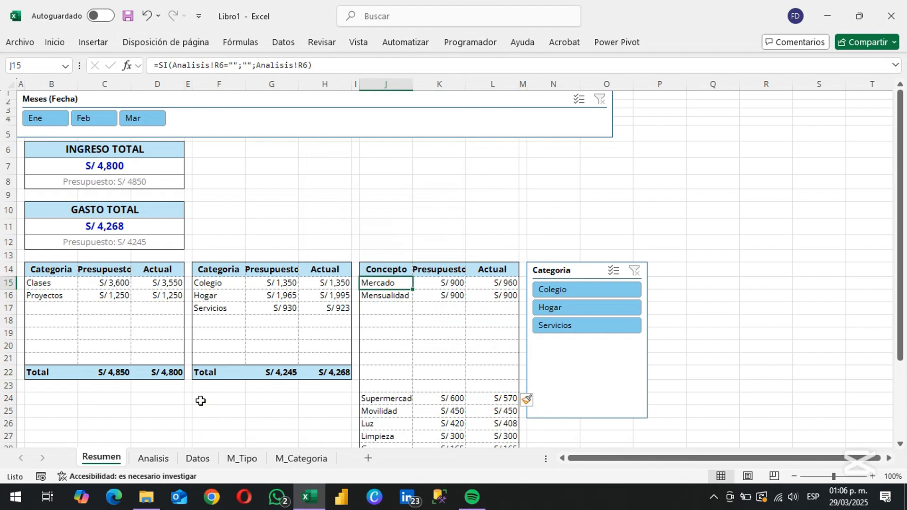
pyautogui.hotkey('ctrl', 'c')
pyautogui.hotkey('shift', 'Right')
pyautogui.hotkey('shift', 'Right')
pyautogui.hotkey('shift', 'Down')
pyautogui.hotkey('shift', 'Down')
pyautogui.hotkey('shift', 'Down')
pyautogui.hotkey('shift', 'Down')
pyautogui.hotkey('shift', 'Down')
pyautogui.hotkey('shift', 'Down')
pyautogui.hotkey('shift', 'Down')
pyautogui.hotkey('shift', 'Down')
pyautogui.hotkey('shift', 'Down')
pyautogui.hotkey('shift', 'Down')
pyautogui.hotkey('shift', 'Down')
pyautogui.hotkey('shift', 'Down')
pyautogui.hotkey('shift', 'Down')
pyautogui.hotkey('shift', 'Down')
pyautogui.hotkey('shift', 'Down')
pyautogui.hotkey('shift', 'Down')
pyautogui.hotkey('shift', 'Down')
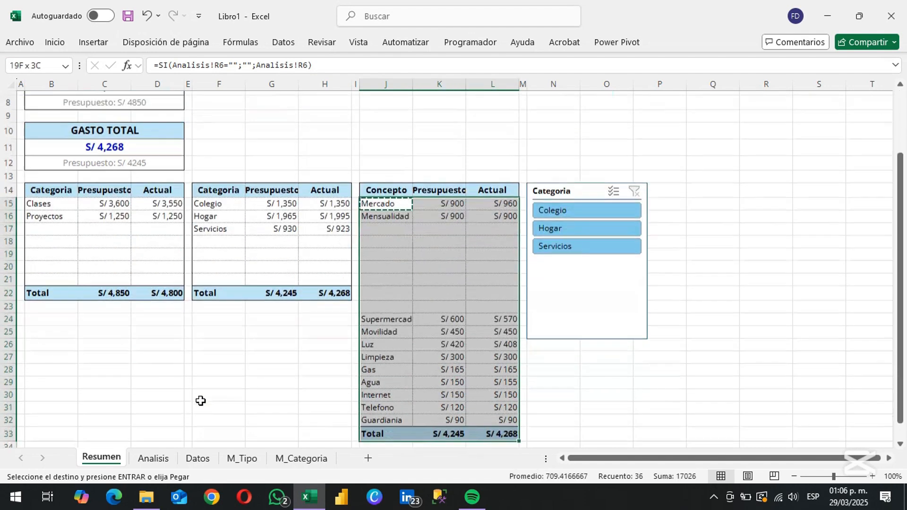
pyautogui.rightClick(400, 284)
pyautogui.click(489, 158)
pyautogui.click(387, 315)
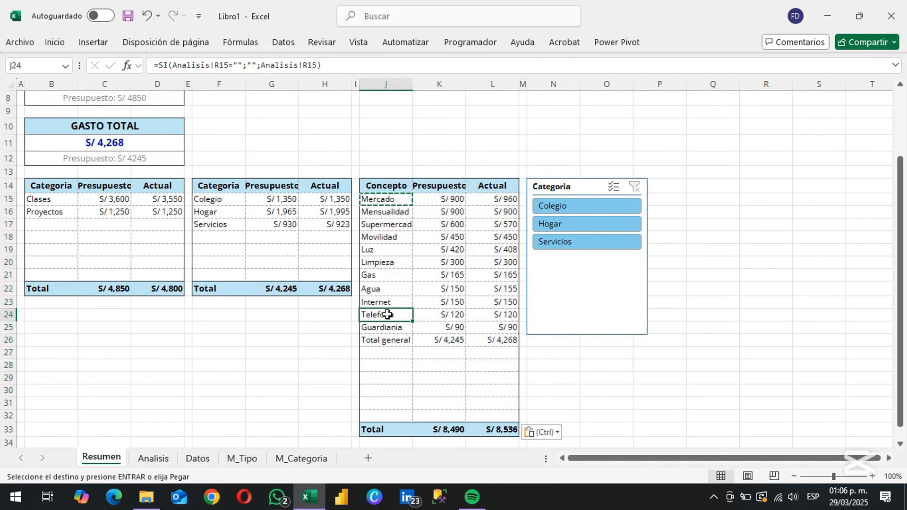
# Turn off the grand totals of the expense concept PivotTable on the Analisis sheet and return to Resumen
pyautogui.click(389, 338)
pyautogui.press('Right')
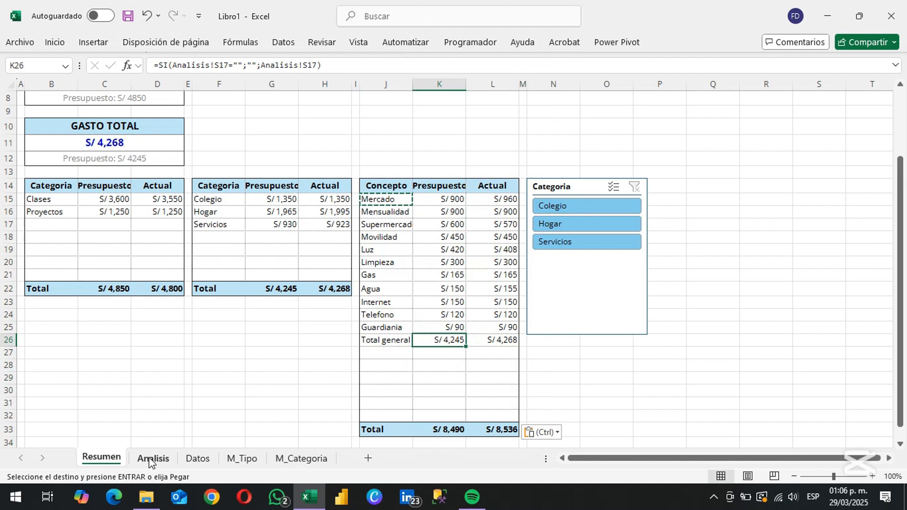
pyautogui.click(150, 460)
pyautogui.click(210, 248)
pyautogui.click(773, 42)
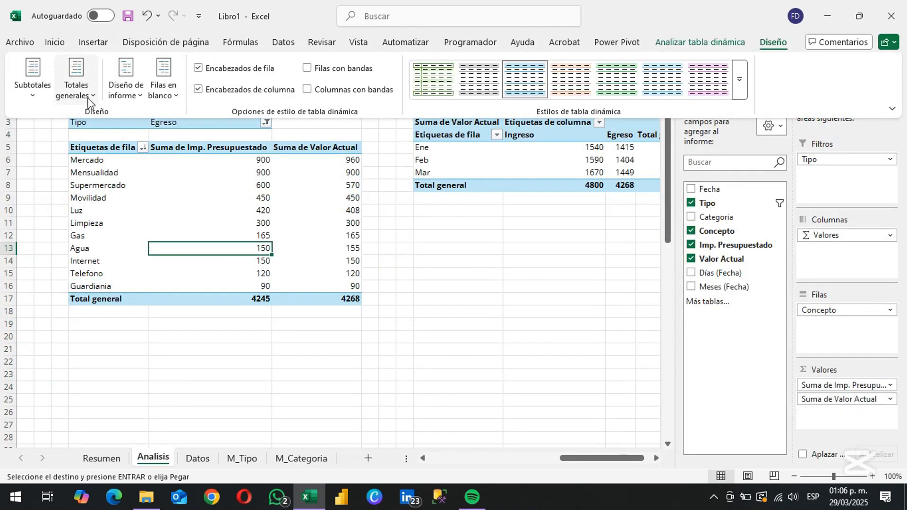
pyautogui.click(76, 90)
pyautogui.click(128, 122)
pyautogui.click(102, 458)
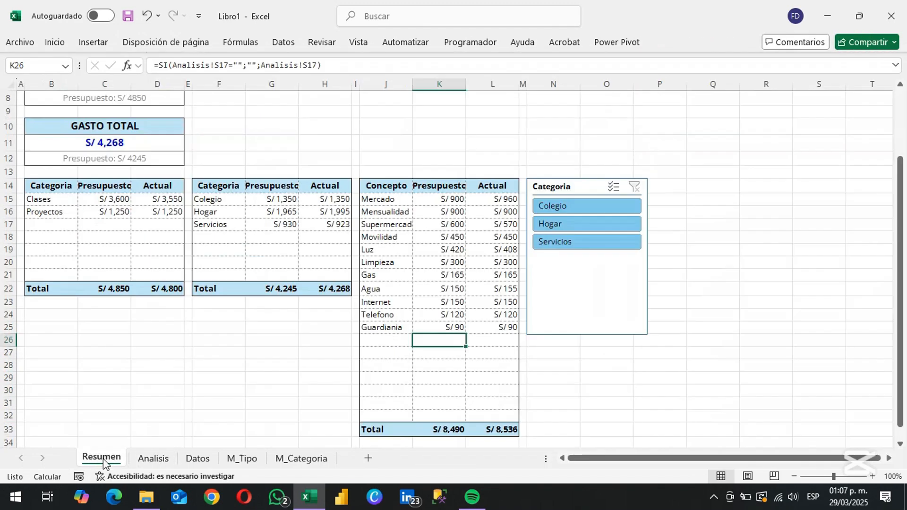
# Insert two new columns before column A on the Resumen sheet
pyautogui.click(406, 358)
pyautogui.press('Right')
pyautogui.press('Up')
pyautogui.hotkey('ctrl', 'Up')
pyautogui.hotkey('ctrl', 'Up')
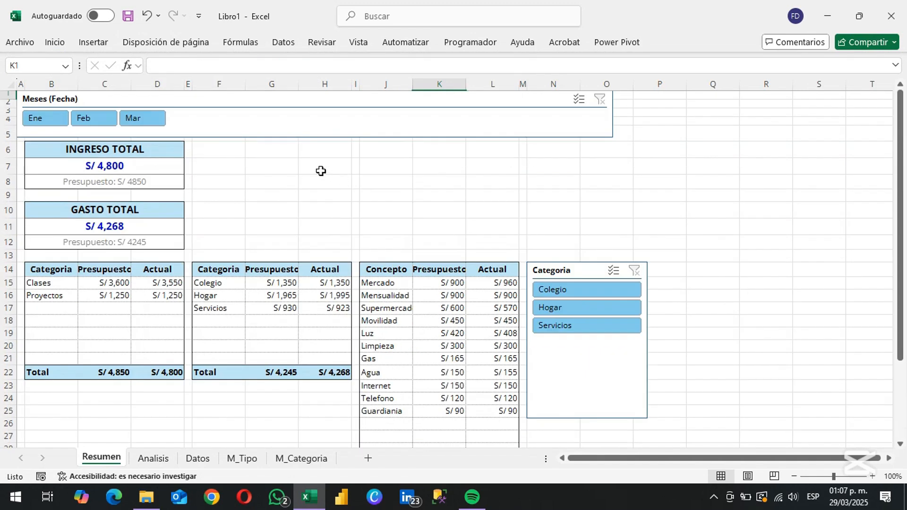
pyautogui.click(21, 84)
pyautogui.hotkey('ctrl', '+')
pyautogui.hotkey('ctrl', '+')
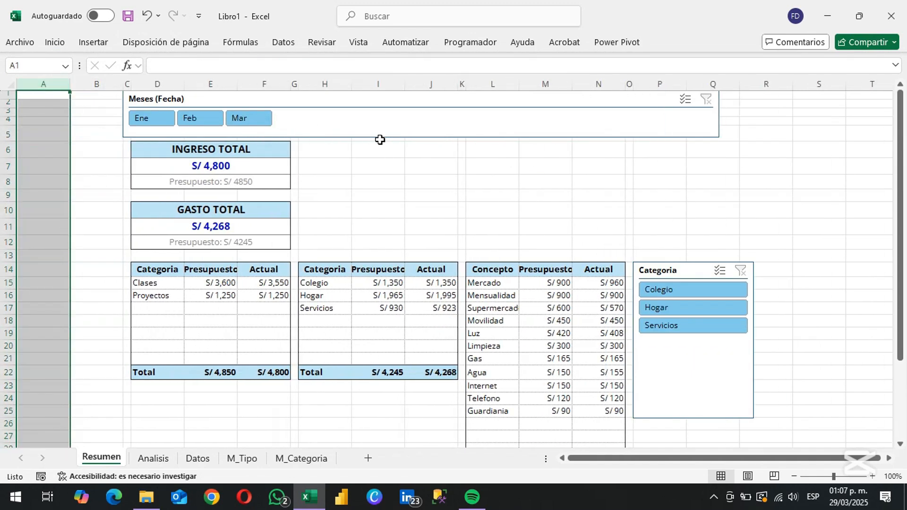
# Fit the Meses (Fecha) slicer vertically into columns A:B from row 6 to about row 25, with its buttons in 1 column
pyautogui.moveTo(383, 135); pyautogui.dragTo(137, 188)
pyautogui.moveTo(613, 189); pyautogui.dragTo(124, 417)
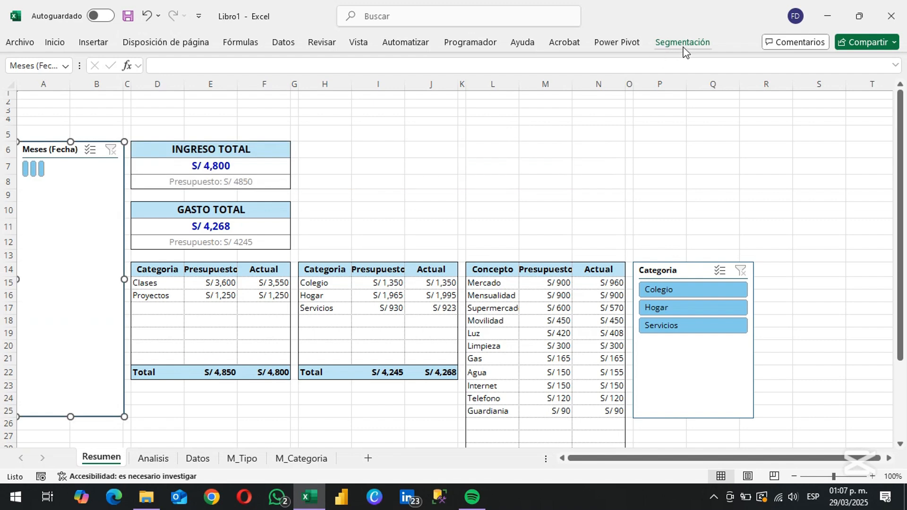
pyautogui.click(682, 42)
pyautogui.click(732, 63)
pyautogui.write('1')
pyautogui.press('Return')
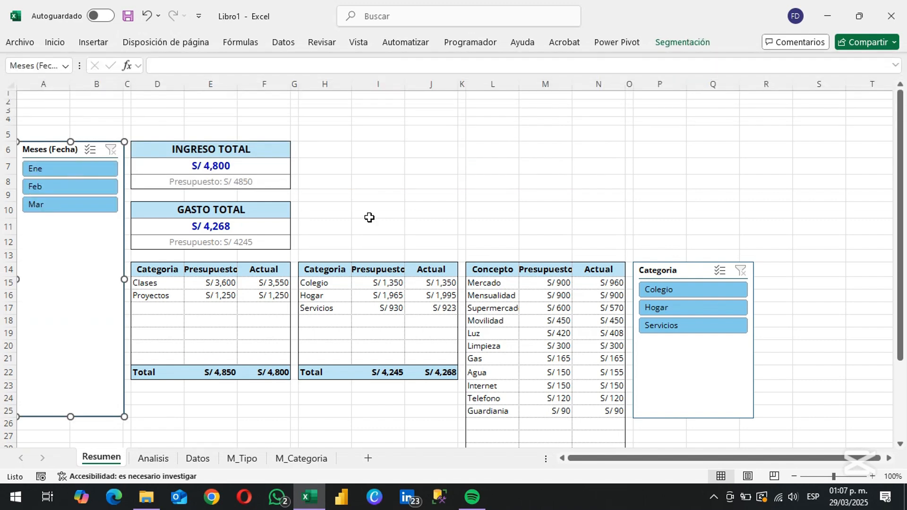
pyautogui.click(368, 215)
# Copy the Ingreso category PivotTable G3:I7 on the Analisis sheet to cell AE3
pyautogui.click(153, 459)
pyautogui.press('Left')
pyautogui.press('Left')
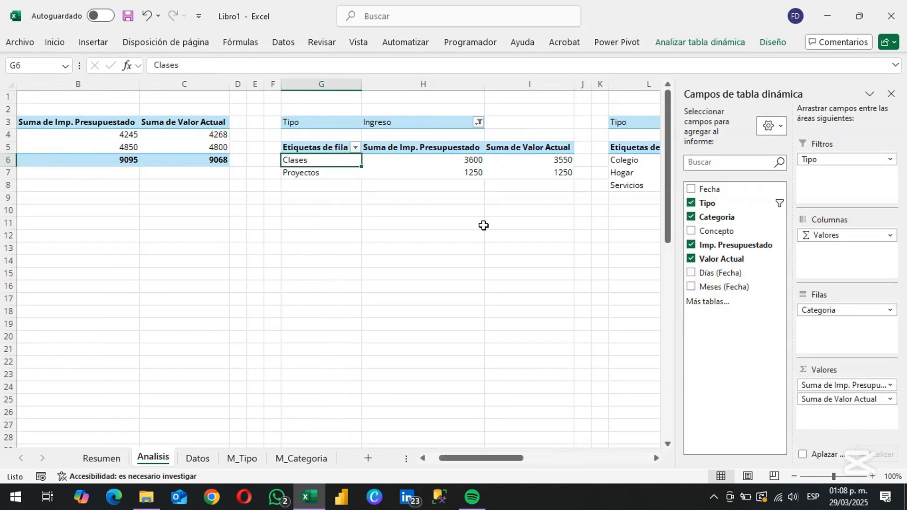
pyautogui.press('Up')
pyautogui.press('Up')
pyautogui.press('Up')
pyautogui.hotkey('shift', 'Down')
pyautogui.hotkey('shift', 'Down')
pyautogui.hotkey('shift', 'Down')
pyautogui.hotkey('shift', 'Down')
pyautogui.press('Right')
pyautogui.press('Left')
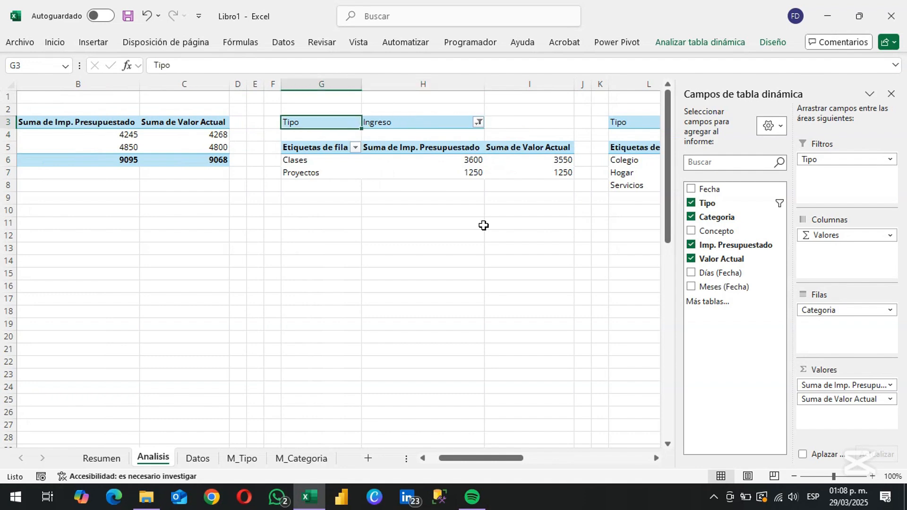
pyautogui.hotkey('shift', 'Down')
pyautogui.hotkey('shift', 'Down')
pyautogui.hotkey('shift', 'Down')
pyautogui.hotkey('shift', 'Down')
pyautogui.hotkey('shift', 'Right')
pyautogui.hotkey('shift', 'Right')
pyautogui.hotkey('ctrl', 'c')
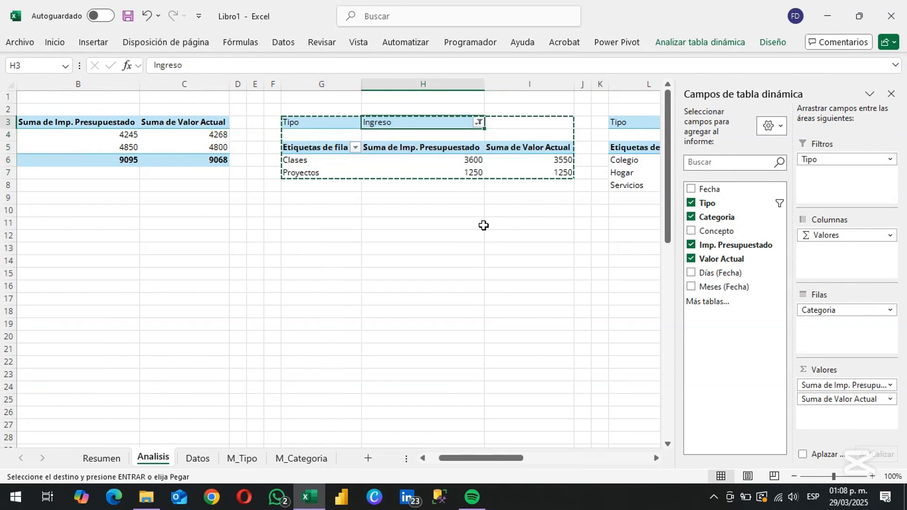
pyautogui.press('Right')
pyautogui.press('Right')
pyautogui.press('Right')
pyautogui.press('Right')
pyautogui.press('Right')
pyautogui.press('Right')
pyautogui.press('Right')
pyautogui.press('Right')
pyautogui.press('Right')
pyautogui.press('Right')
pyautogui.press('Right')
pyautogui.press('Right')
pyautogui.press('Right')
pyautogui.press('Right')
pyautogui.press('Right')
pyautogui.press('Right')
pyautogui.press('Right')
pyautogui.press('Right')
pyautogui.press('Right')
pyautogui.press('Right')
pyautogui.press('Left')
pyautogui.press('Left')
pyautogui.press('Left')
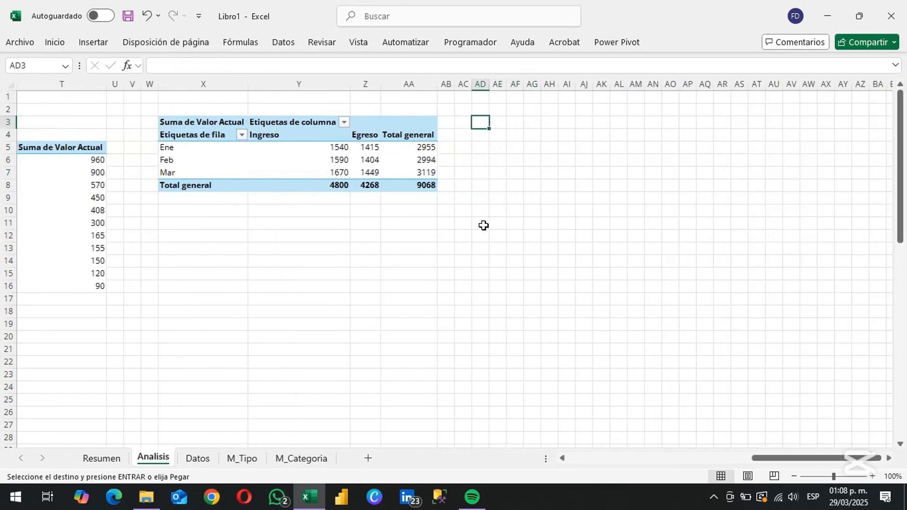
pyautogui.press('Right')
pyautogui.press('Return')
# Remove Imp. Presupuestado from the copied PivotTable and move Tipo, set to (Todas), from the filters to the rows above Categoria
pyautogui.moveTo(836, 385); pyautogui.dragTo(713, 350)
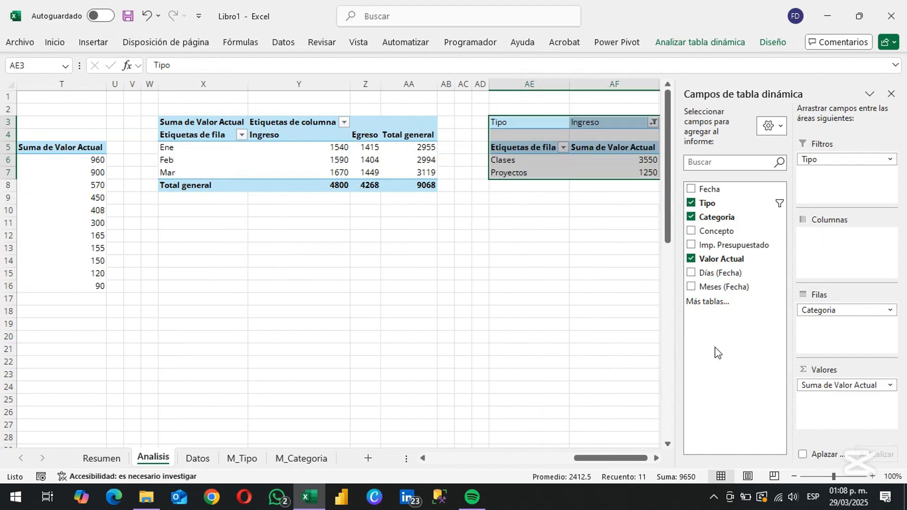
pyautogui.click(653, 123)
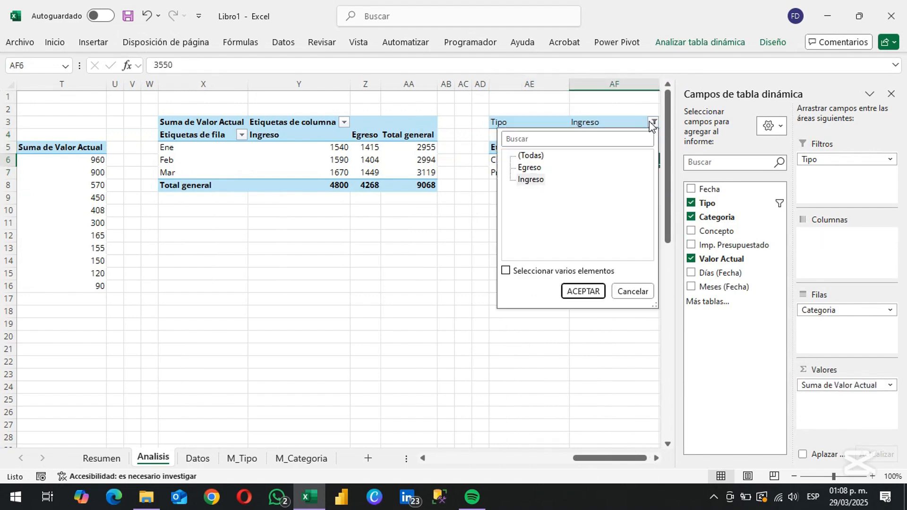
pyautogui.click(583, 291)
pyautogui.moveTo(821, 159); pyautogui.dragTo(825, 311)
pyautogui.click(542, 183)
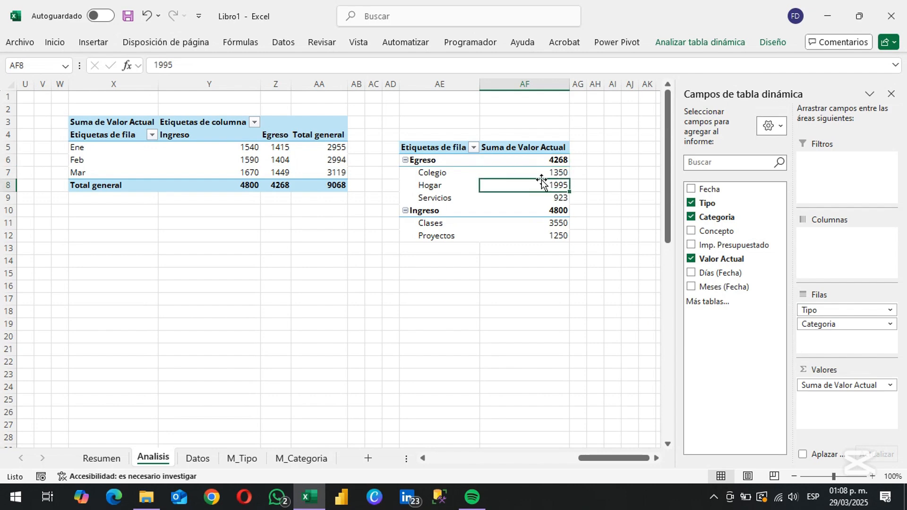
# Show the new PivotTable at AE5 in tabular form with repeated item labels and without Tipo subtotals
pyautogui.click(771, 42)
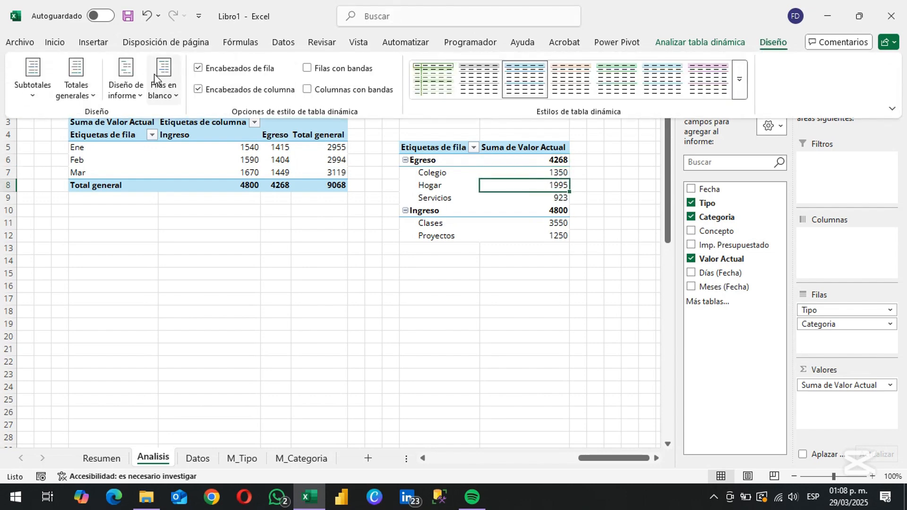
pyautogui.click(126, 78)
pyautogui.click(166, 170)
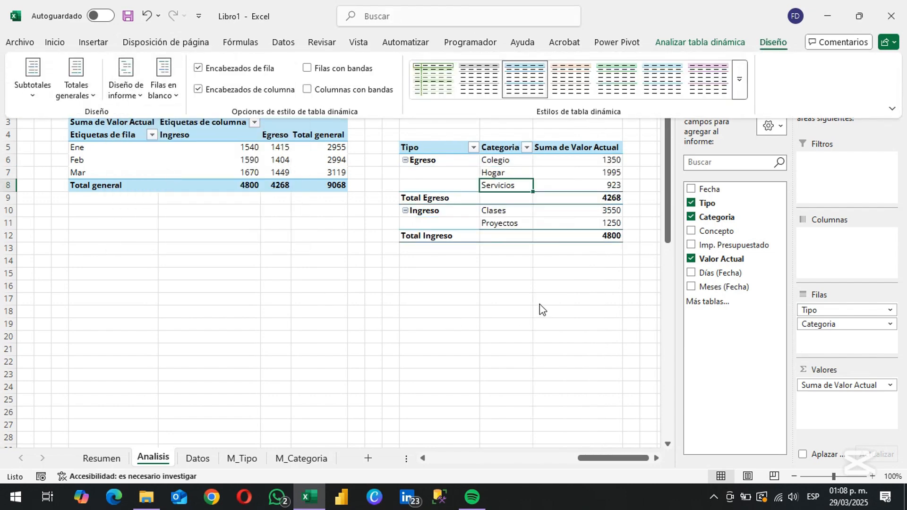
pyautogui.rightClick(429, 199)
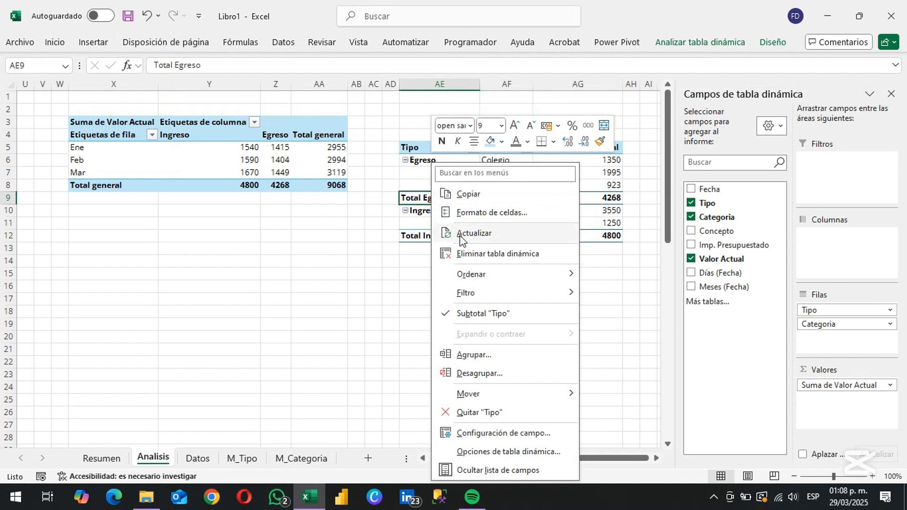
pyautogui.click(481, 311)
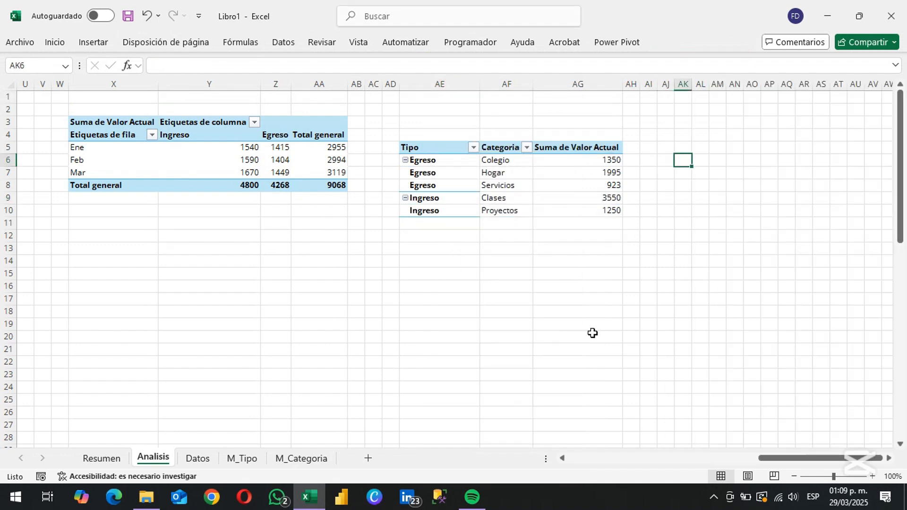
# Enter =SI(AE6="Egreso";-1;1)*AG6 in AH6 to give expense amounts a negative sign
pyautogui.press('Left')
pyautogui.press('Left')
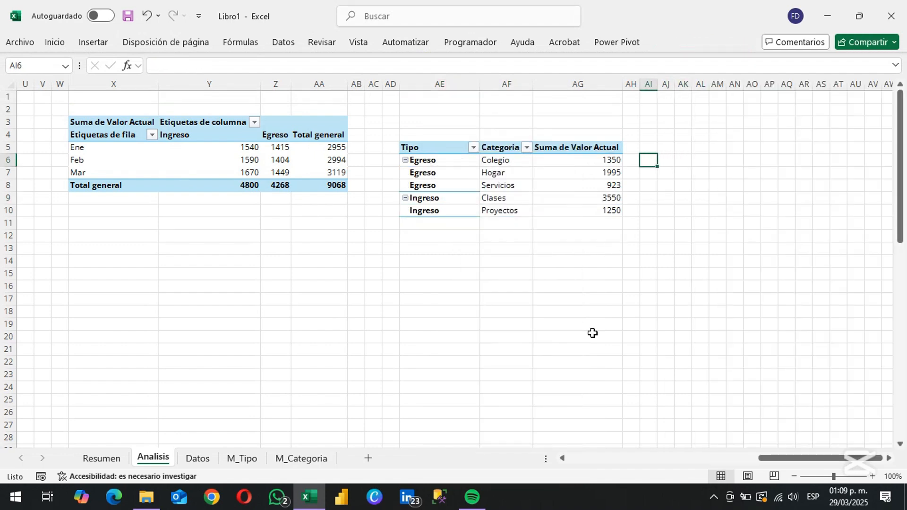
pyautogui.press('Left')
pyautogui.write('=')
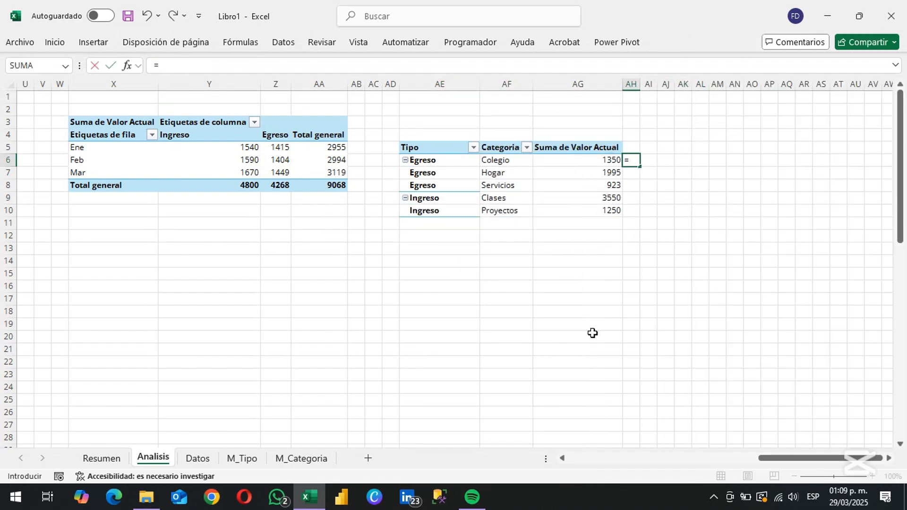
pyautogui.write('SI(')
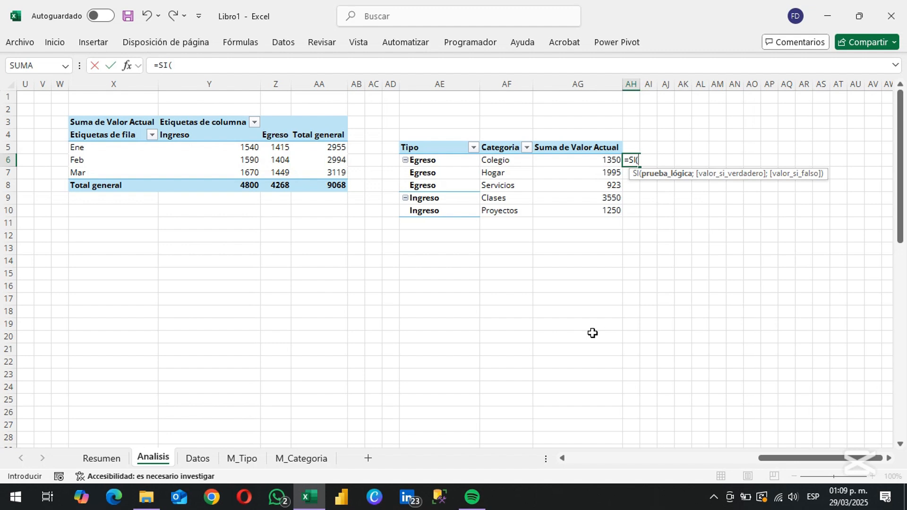
pyautogui.press('Left')
pyautogui.press('Left')
pyautogui.press('Left')
pyautogui.write('=')
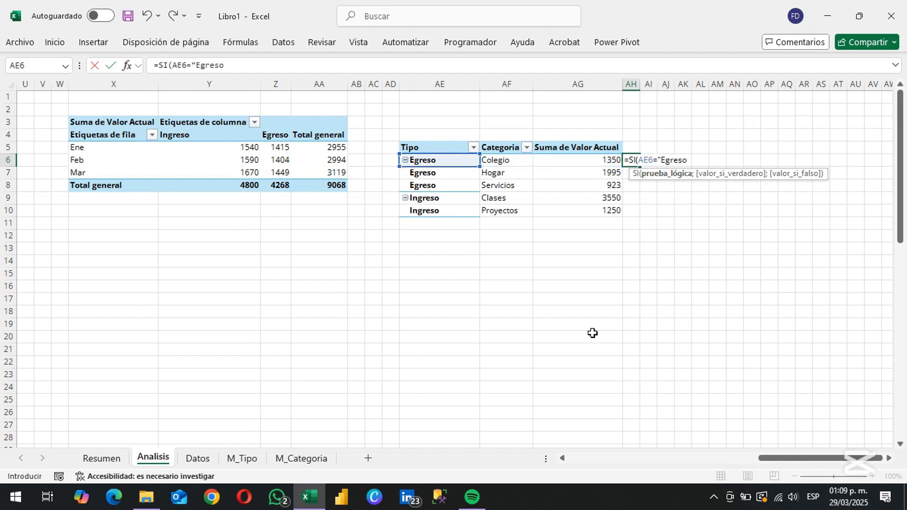
pyautogui.write('"Egreso";-1;')
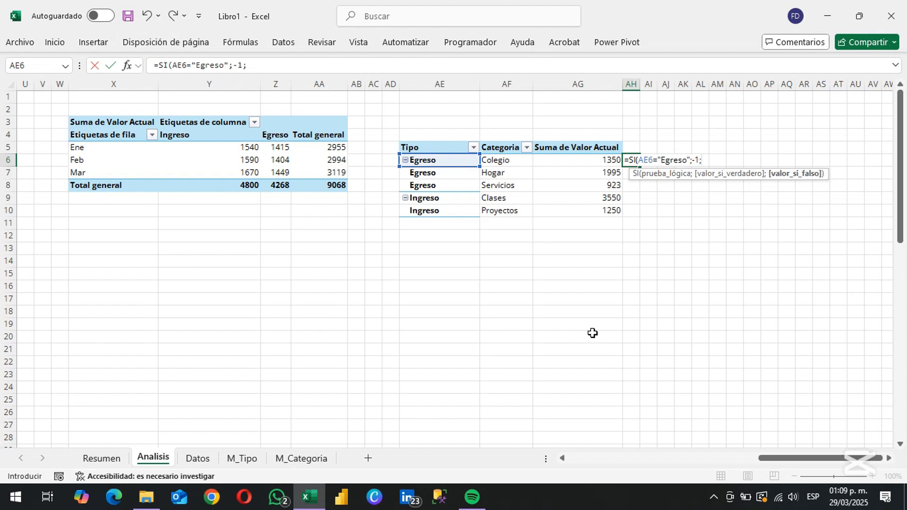
pyautogui.write('1)')
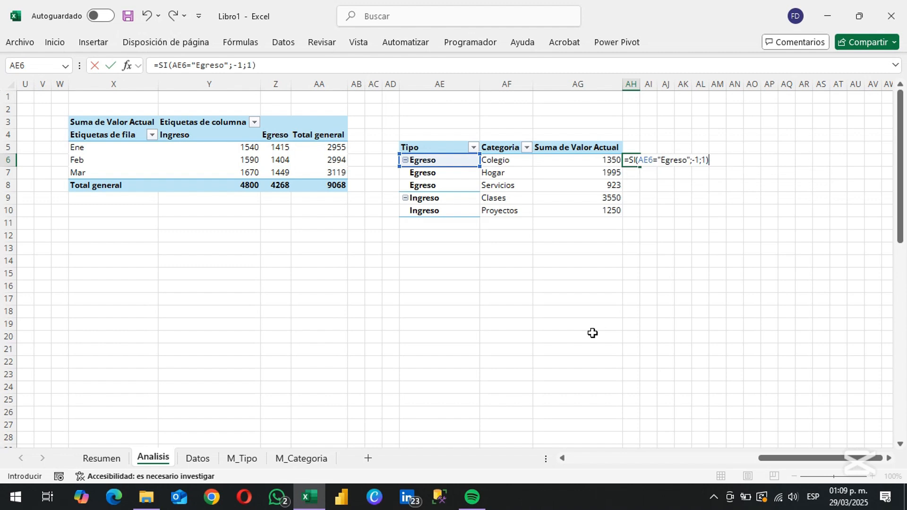
pyautogui.write('*')
pyautogui.click(583, 160)
pyautogui.press('Return')
pyautogui.press('Up')
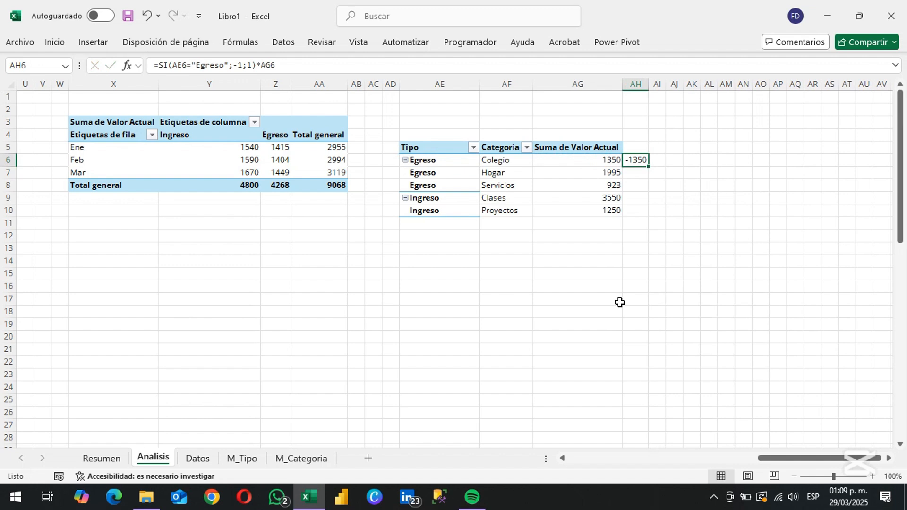
# Copy the signed-value formula from AH6 down to AH7:AH10
pyautogui.hotkey('ctrl', 'c')
pyautogui.press('Down')
pyautogui.hotkey('shift', 'Down')
pyautogui.hotkey('shift', 'Down')
pyautogui.hotkey('shift', 'Down')
pyautogui.press('Return')
pyautogui.press('Up')
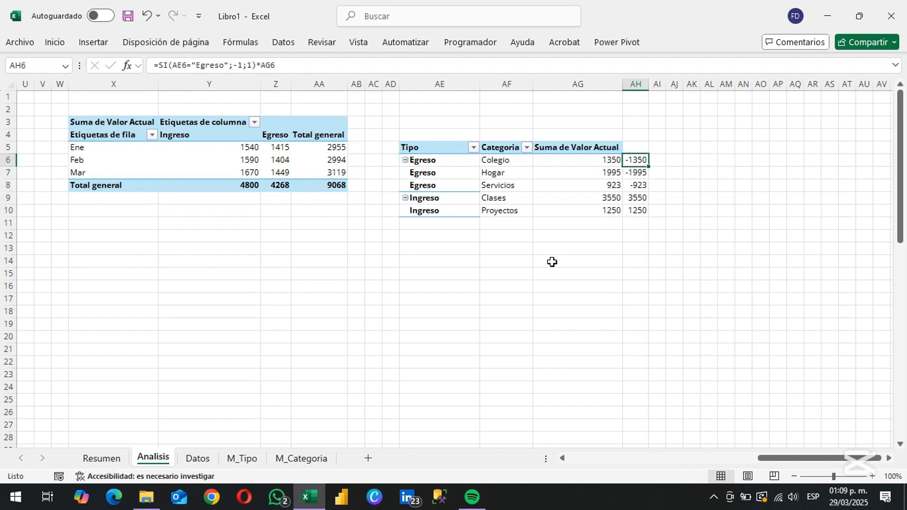
# Move the Ingreso group above the Egreso group in the Tipo rows of the PivotTable
pyautogui.click(450, 202)
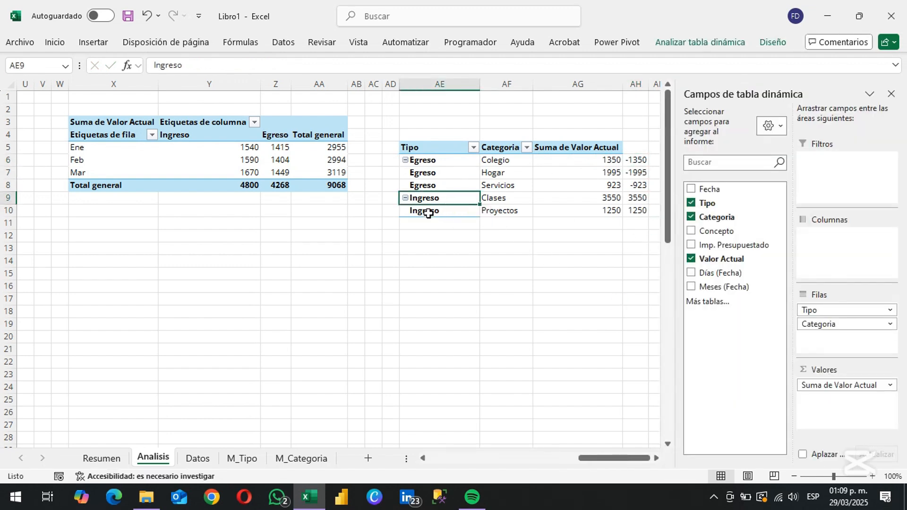
pyautogui.moveTo(429, 193); pyautogui.dragTo(425, 159)
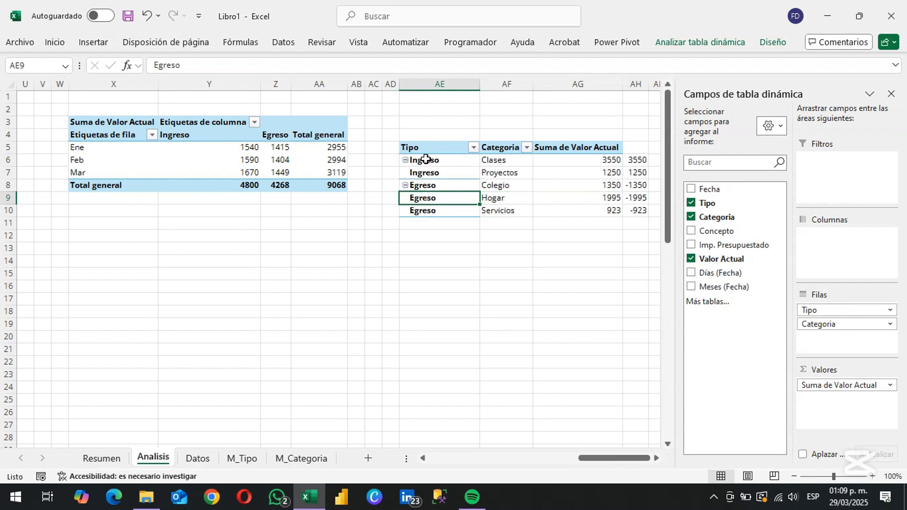
pyautogui.click(518, 180)
pyautogui.click(634, 223)
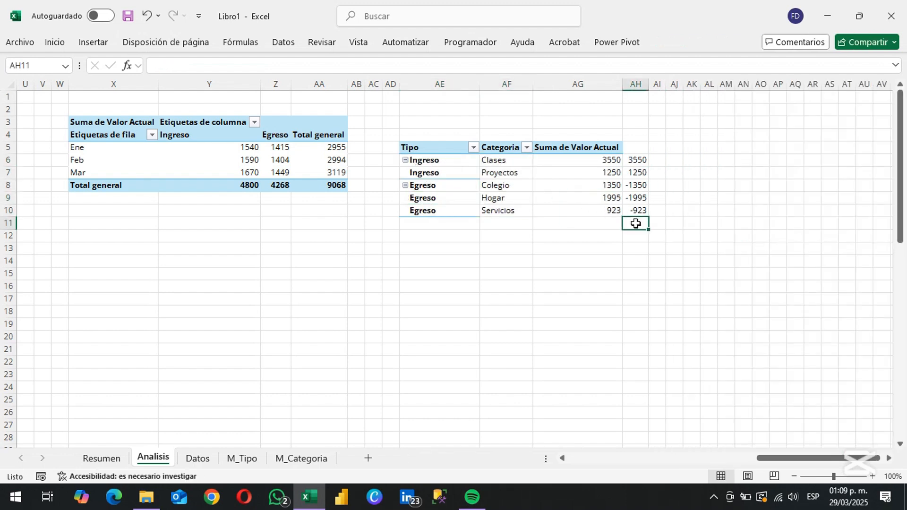
# Examine the reordered Tipo and Categoria rows beside the signed values in column AH
pyautogui.press('Up')
pyautogui.press('Up')
pyautogui.press('Up')
pyautogui.press('Up')
pyautogui.press('Up')
pyautogui.press('Left')
pyautogui.press('Left')
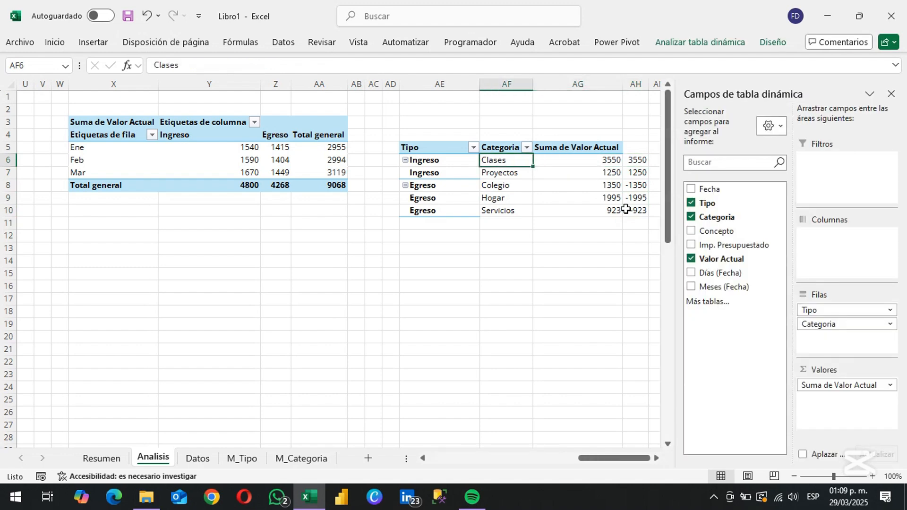
pyautogui.press('Down')
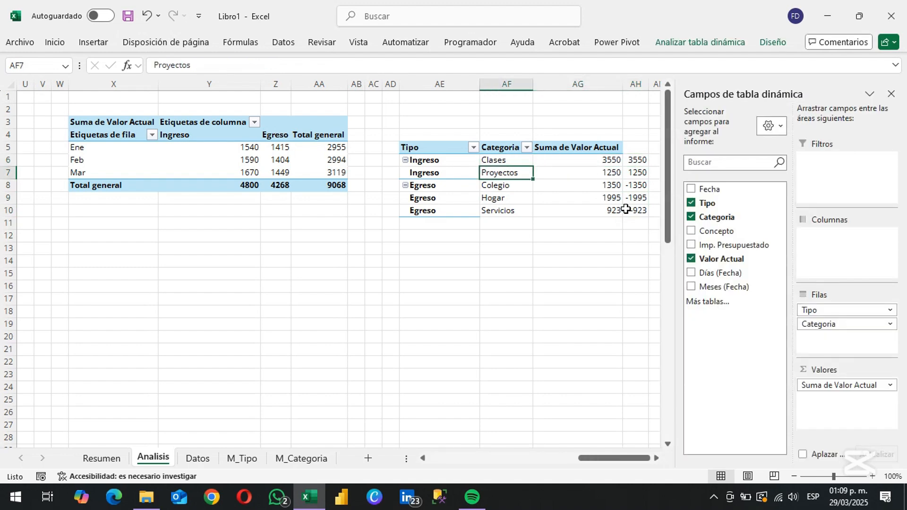
pyautogui.press('Down')
pyautogui.press('Down')
pyautogui.press('Down')
pyautogui.press('Down')
pyautogui.press('Left')
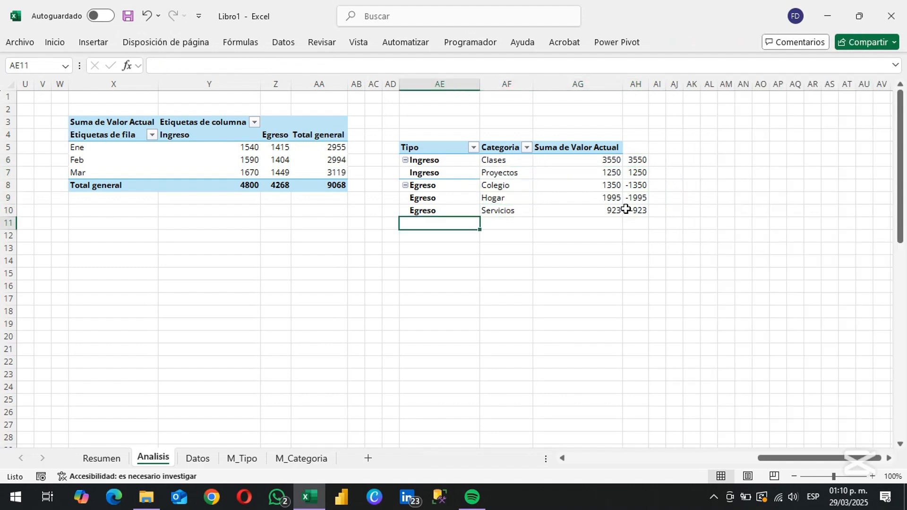
# Turn on grand totals for columns only in the Tipo and Categoria PivotTable
pyautogui.press('Up')
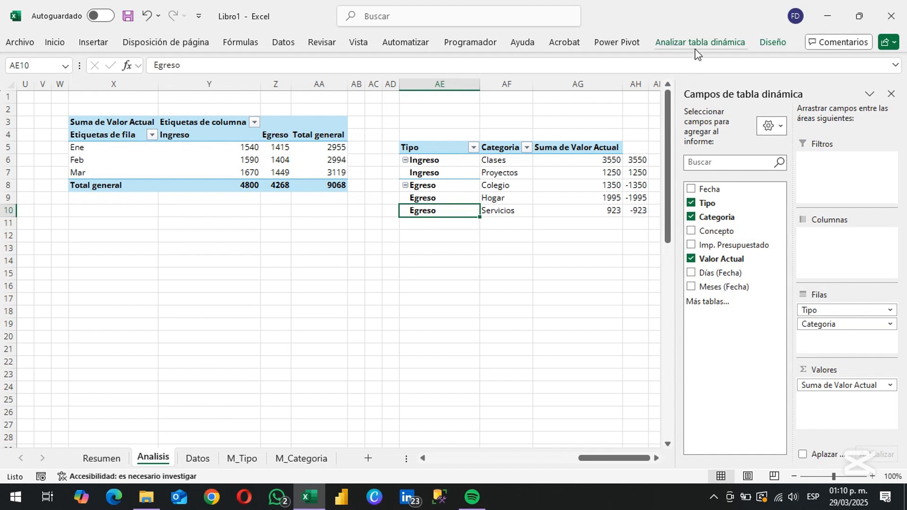
pyautogui.click(773, 42)
pyautogui.click(76, 80)
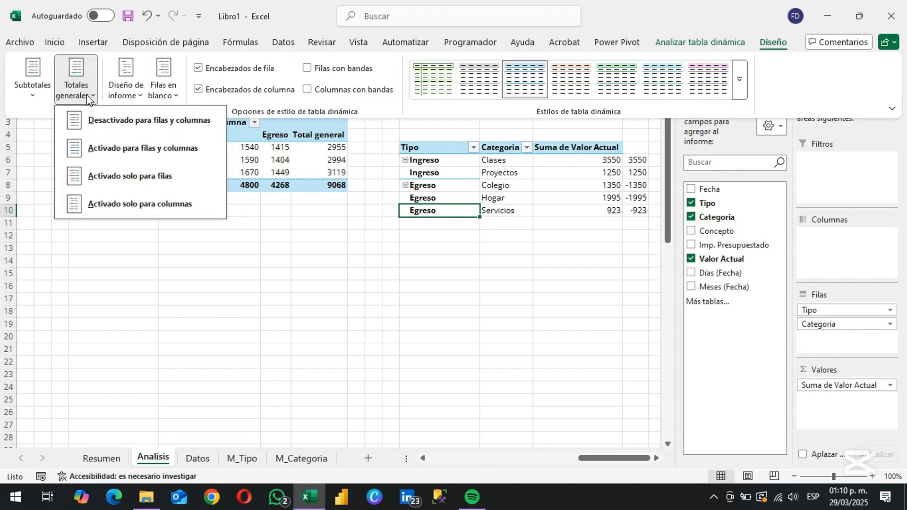
pyautogui.click(128, 206)
pyautogui.press('Escape')
# Rename the PivotTable's Total general label in AE11 as Saldo
pyautogui.press('Down')
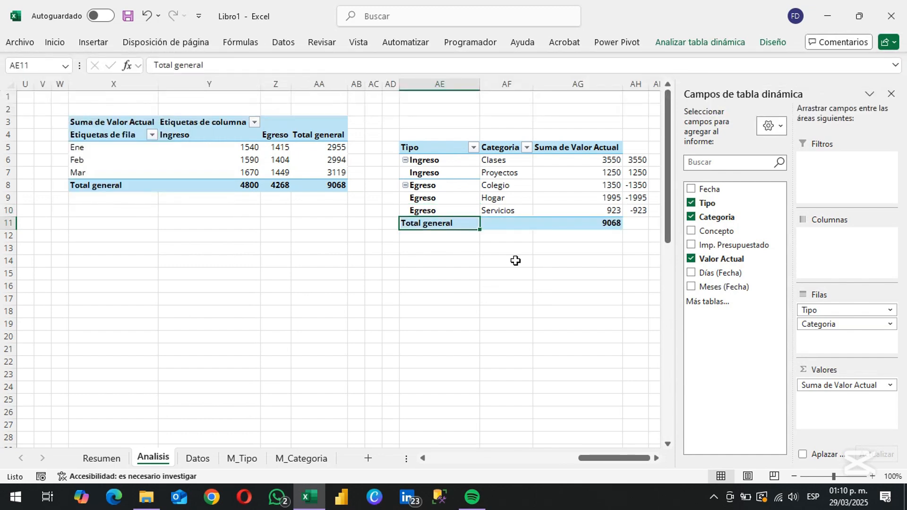
pyautogui.write('Saldo')
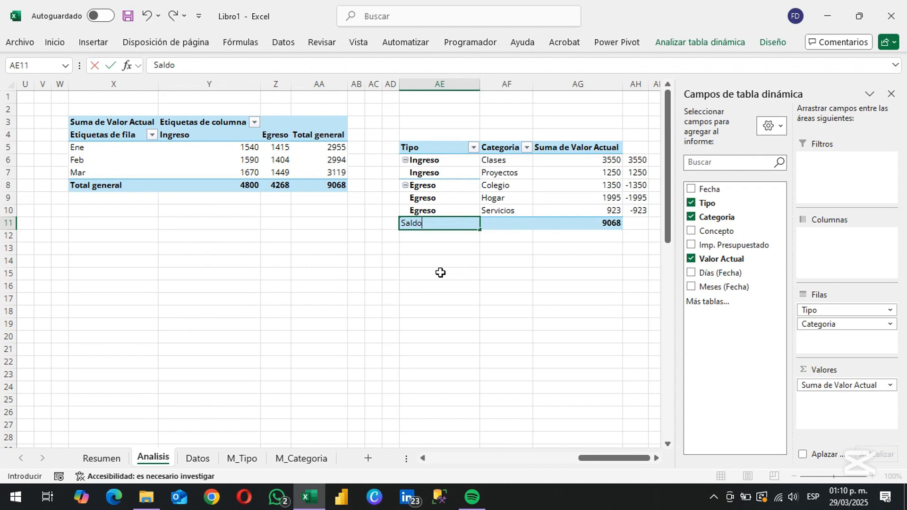
pyautogui.press('Tab')
pyautogui.press('Tab')
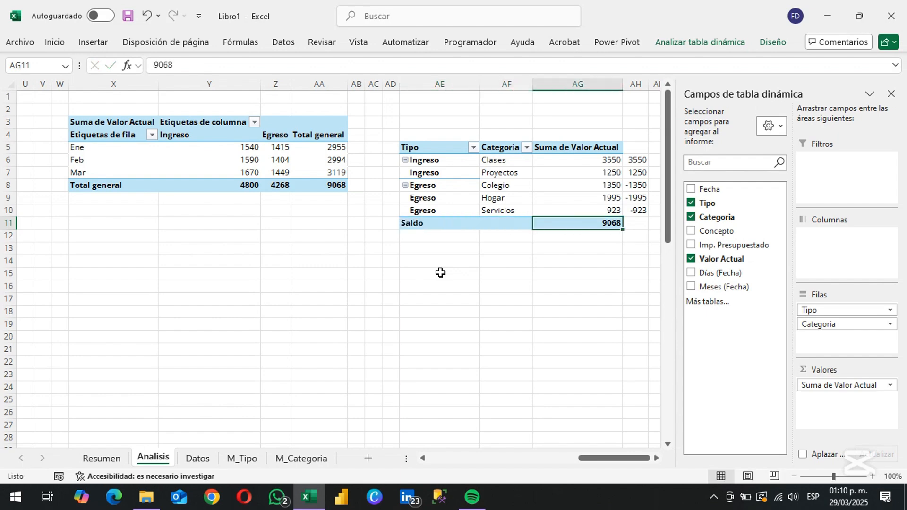
pyautogui.press('Tab')
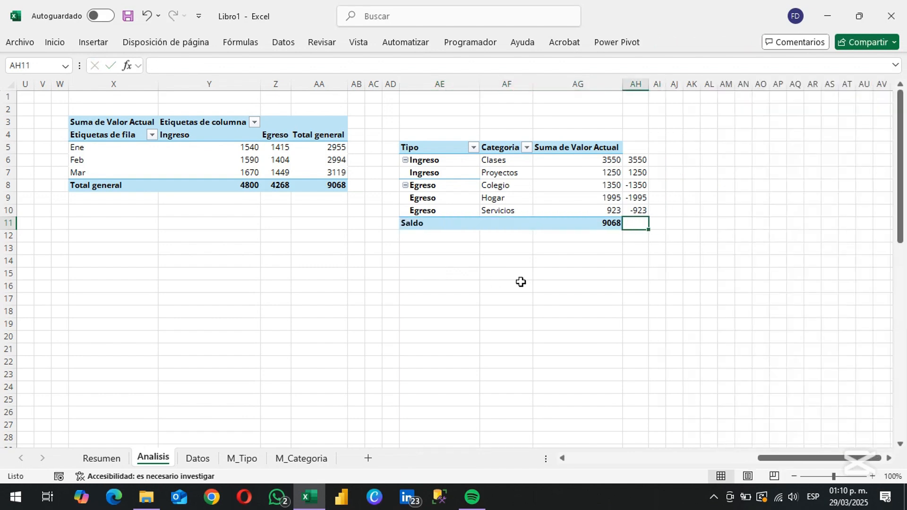
pyautogui.hotkey('alt', '=')
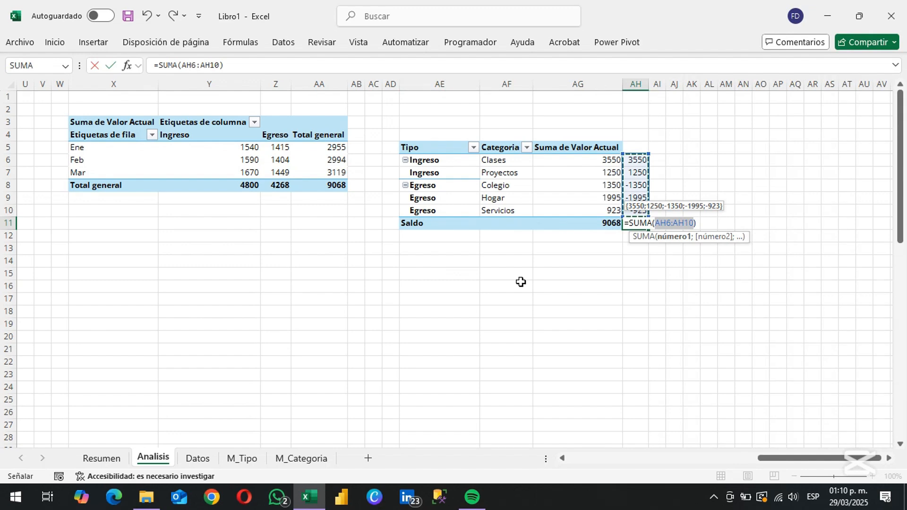
pyautogui.press('Escape')
# Wrap the AH6 formula in a condition: =SI(AE6="Saldo";SUMA(AH5:AH5);SI(AE6="Egreso";-1;1)*AG6)
pyautogui.press('Up')
pyautogui.press('Up')
pyautogui.press('Up')
pyautogui.press('Up')
pyautogui.press('Up')
pyautogui.press('F2')
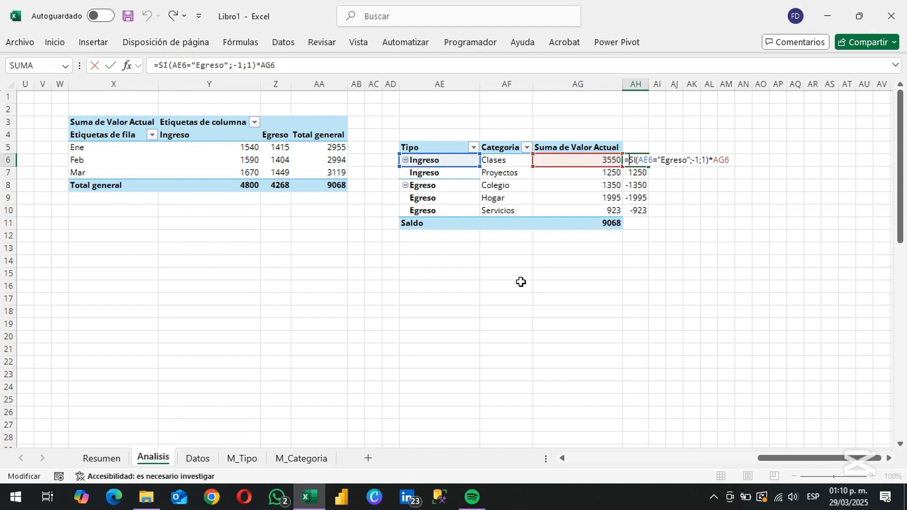
pyautogui.hotkey('ctrl', 'Return')
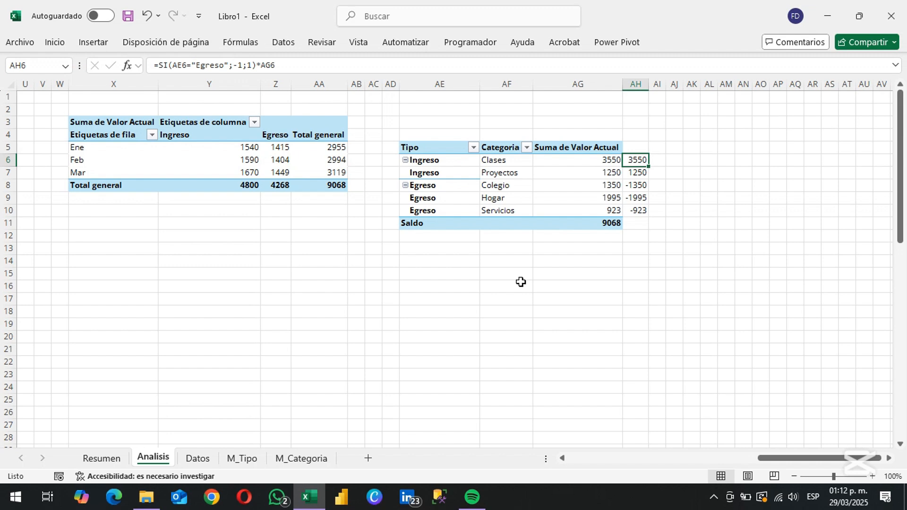
pyautogui.press('F2')
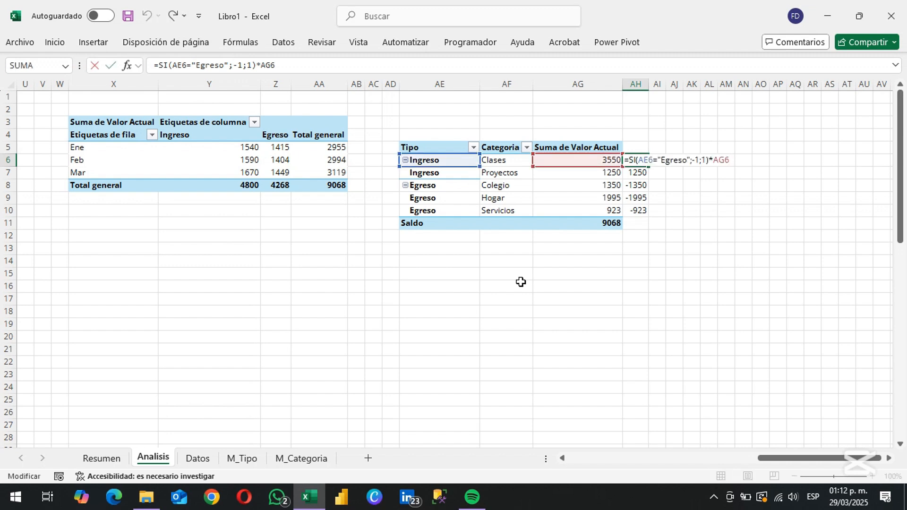
pyautogui.write('SI(AE6="')
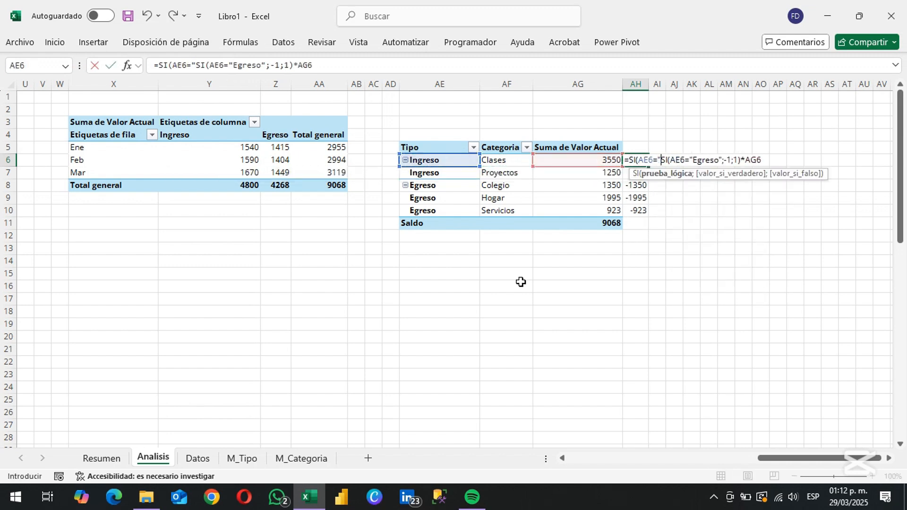
pyautogui.write('Saldo";sum')
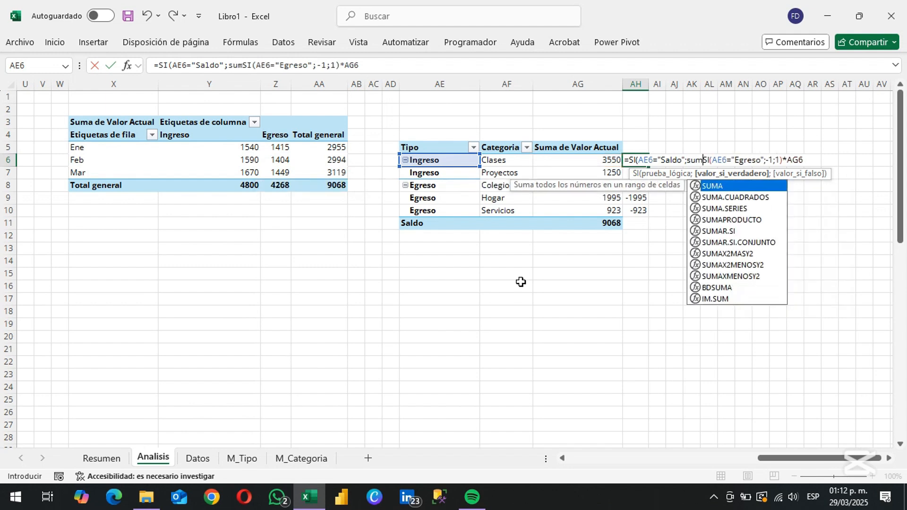
pyautogui.press('Tab')
pyautogui.press('Up')
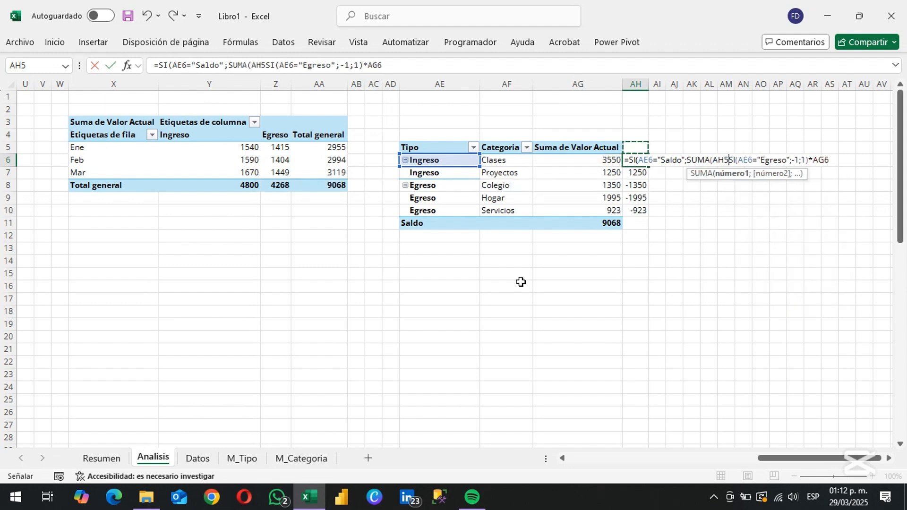
pyautogui.press('F8')
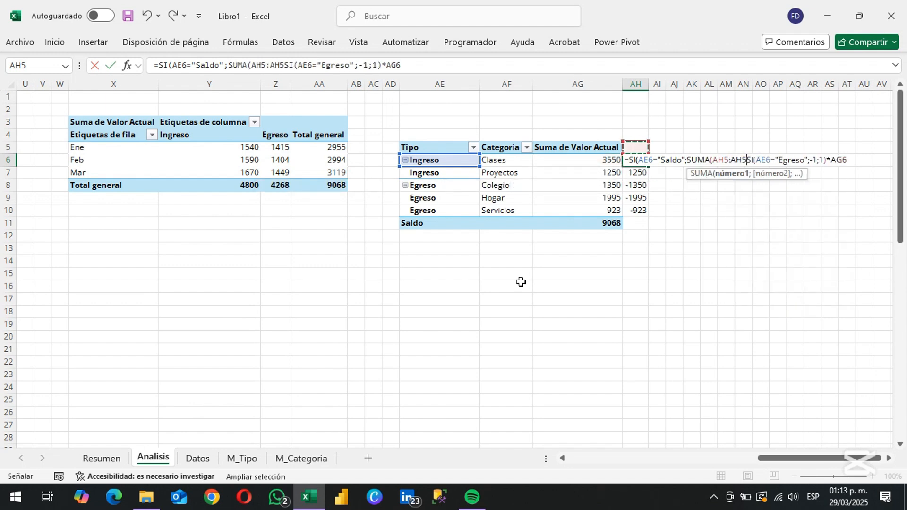
pyautogui.write(')')
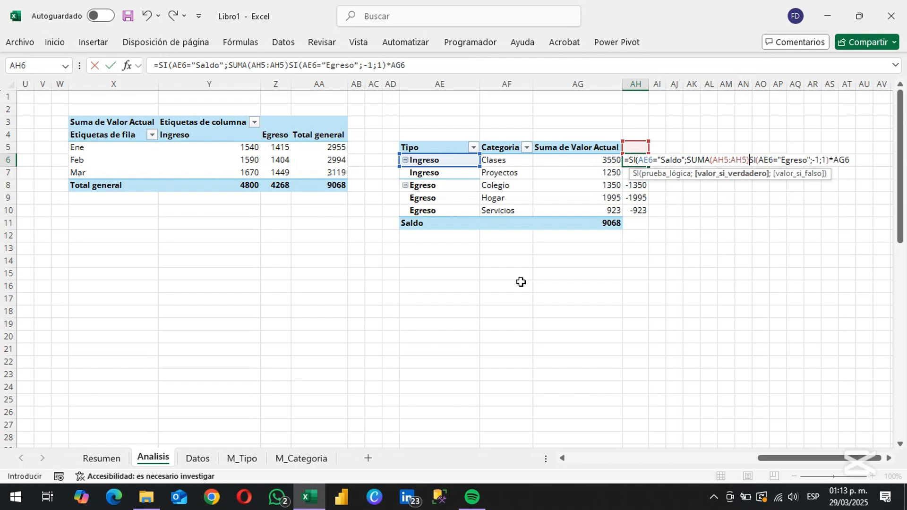
pyautogui.write(';')
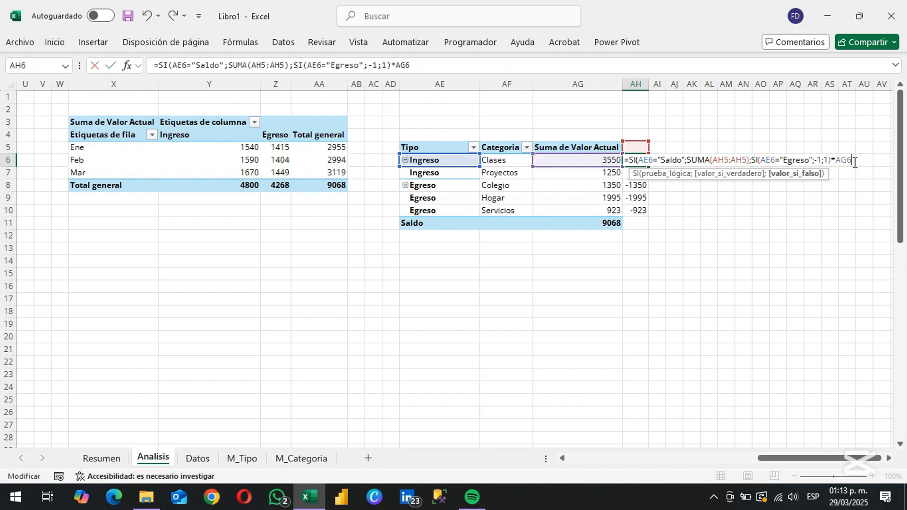
pyautogui.write(')')
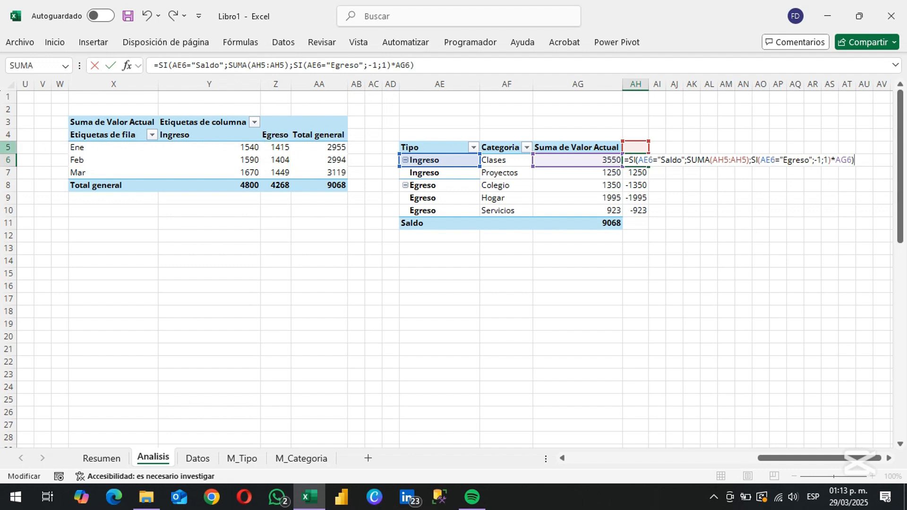
# Lock the starting row of the SUMA range in AH6 so it reads AH$5:AH5
pyautogui.click(725, 159)
pyautogui.write('$')
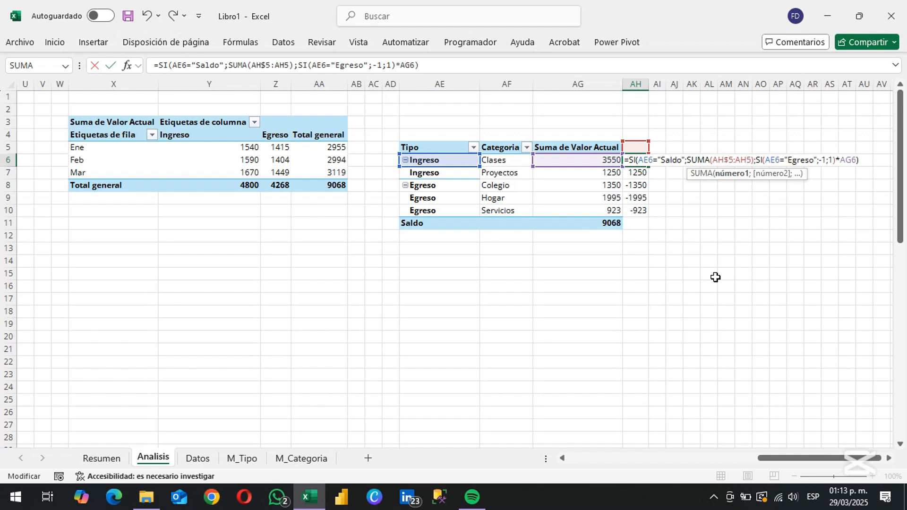
pyautogui.press('Return')
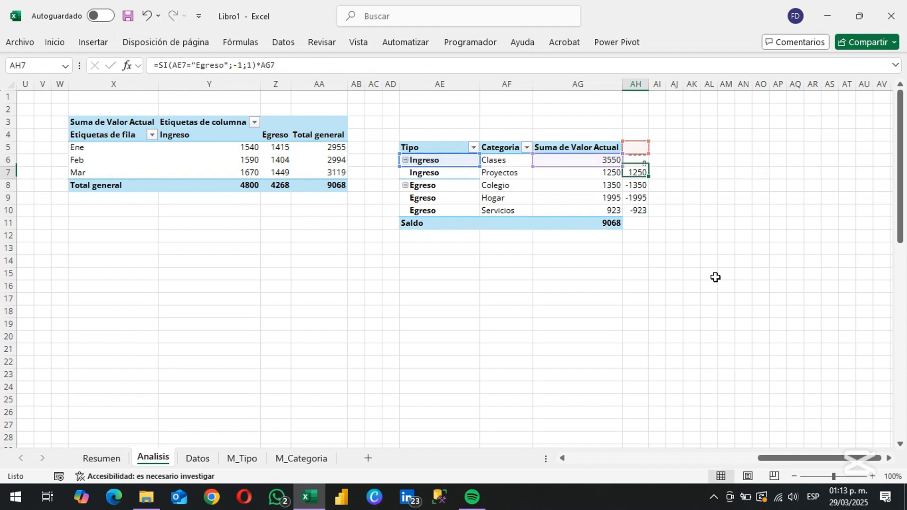
# Copy the AH6 formula into AH7:AH11, including the Saldo row
pyautogui.press('Up')
pyautogui.hotkey('ctrl', 'c')
pyautogui.press('Down')
pyautogui.hotkey('shift', 'Down')
pyautogui.hotkey('shift', 'Down')
pyautogui.hotkey('shift', 'Down')
pyautogui.hotkey('shift', 'Down')
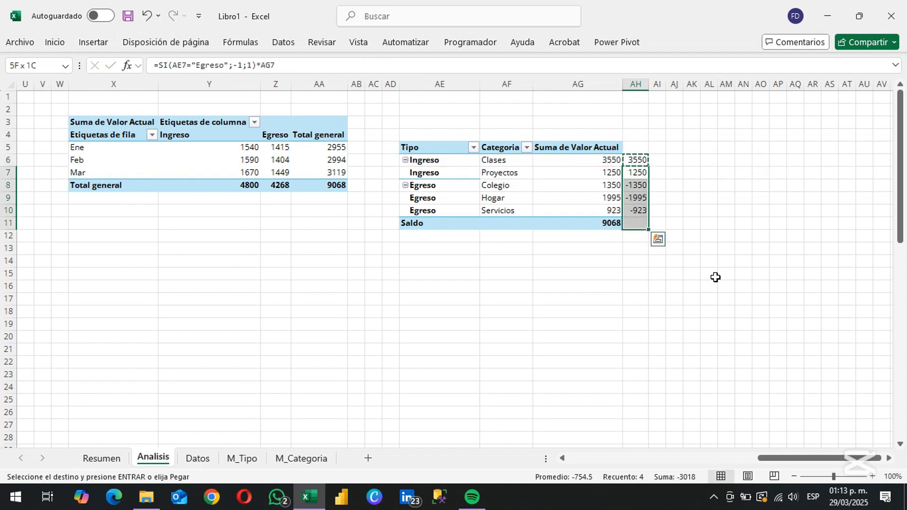
pyautogui.press('Return')
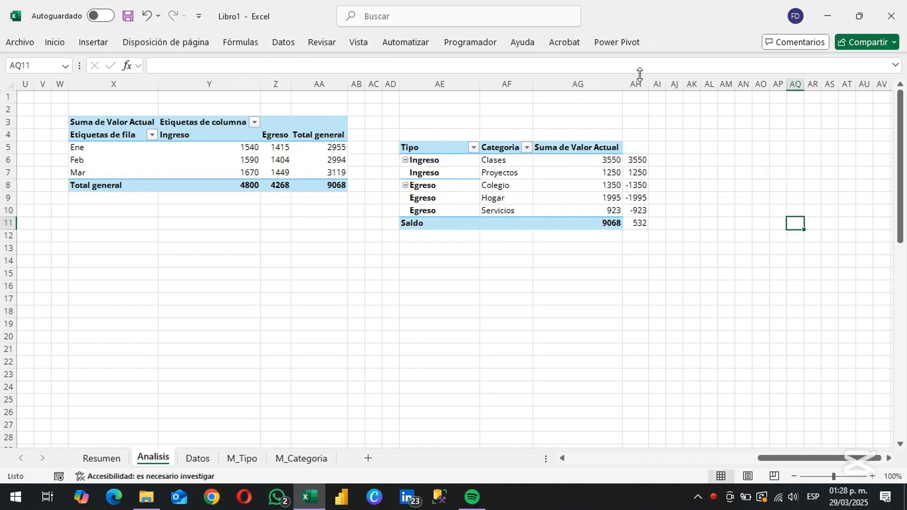
# Insert a new column before the signed values in AH and enter =SI(AF6="";AE6;AF6) in the new AH6
pyautogui.click(636, 84)
pyautogui.hotkey('ctrl', '+')
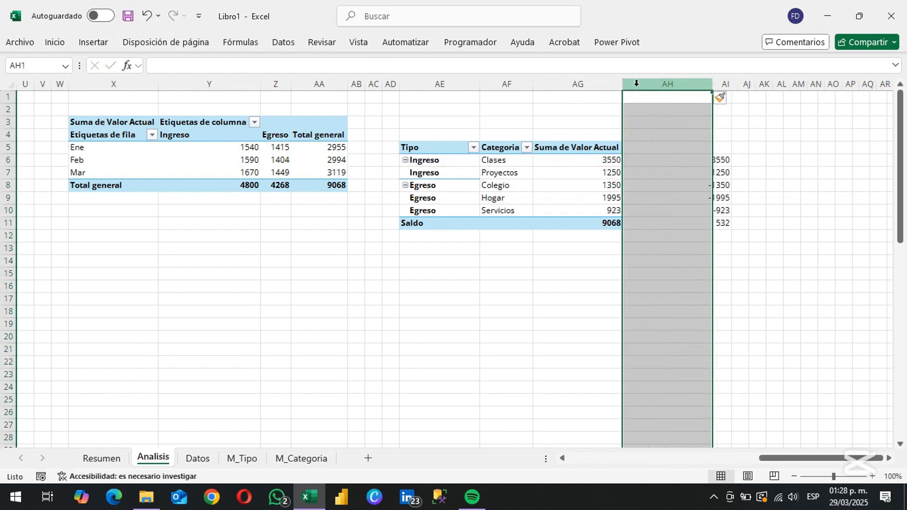
pyautogui.press('Down')
pyautogui.press('Down')
pyautogui.press('Down')
pyautogui.press('Down')
pyautogui.press('Down')
pyautogui.write('=SI(')
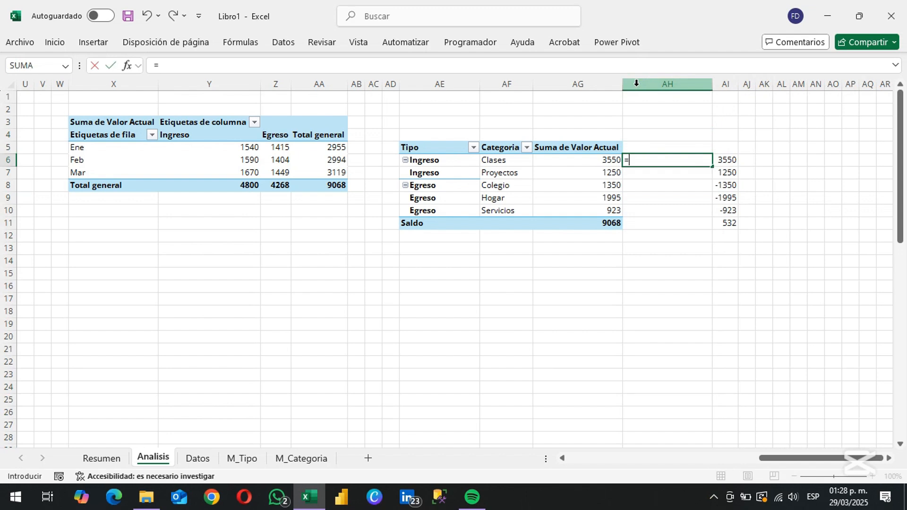
pyautogui.press('Left')
pyautogui.press('Left')
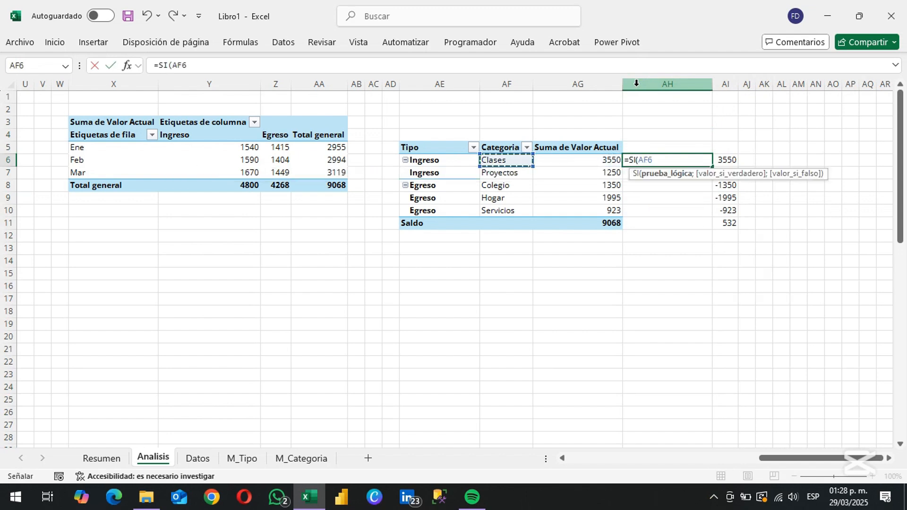
pyautogui.write('="";')
pyautogui.press('Left')
pyautogui.press('Left')
pyautogui.press('Left')
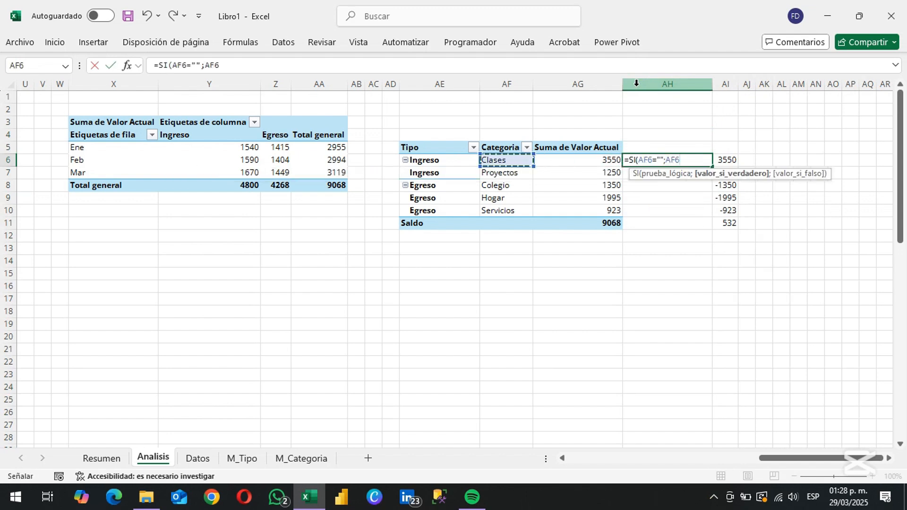
pyautogui.write(';')
pyautogui.press('Left')
pyautogui.press('Left')
pyautogui.write(')')
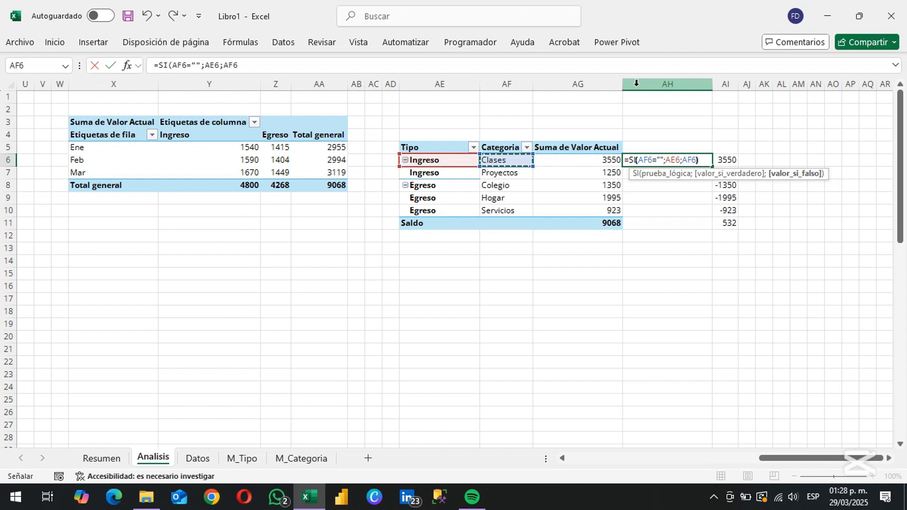
pyautogui.press('Return')
# Copy the label formula from AH6 into AH7:AH11
pyautogui.press('Up')
pyautogui.hotkey('ctrl', 'c')
pyautogui.press('Down')
pyautogui.hotkey('shift', 'Down')
pyautogui.hotkey('shift', 'Down')
pyautogui.hotkey('shift', 'Down')
pyautogui.hotkey('shift', 'Down')
pyautogui.press('Return')
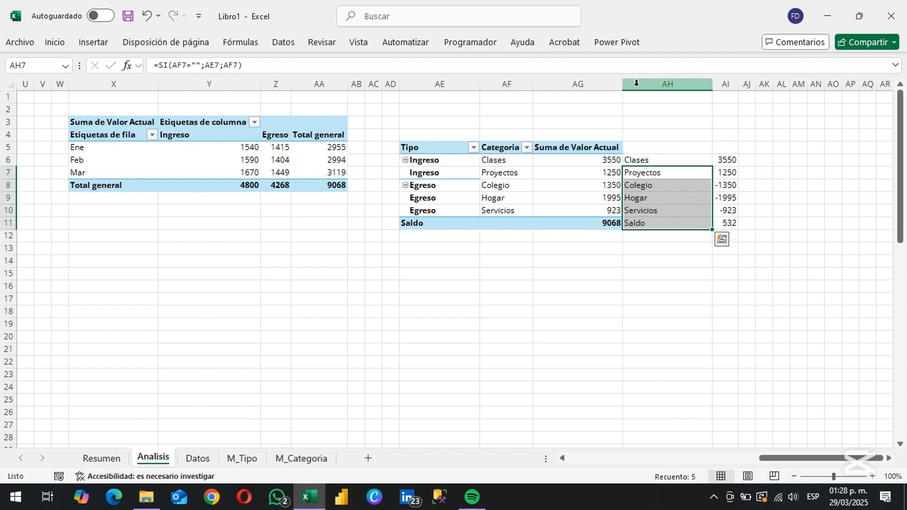
# Insert a waterfall (Cascada) chart from the labels and signed values in AH6:AI11
pyautogui.hotkey('ctrl', 'Down')
pyautogui.press('Right')
pyautogui.hotkey('ctrl', 'Up')
pyautogui.press('Left')
pyautogui.hotkey('ctrl', 'shift', 'Down')
pyautogui.hotkey('ctrl', 'shift', 'Right')
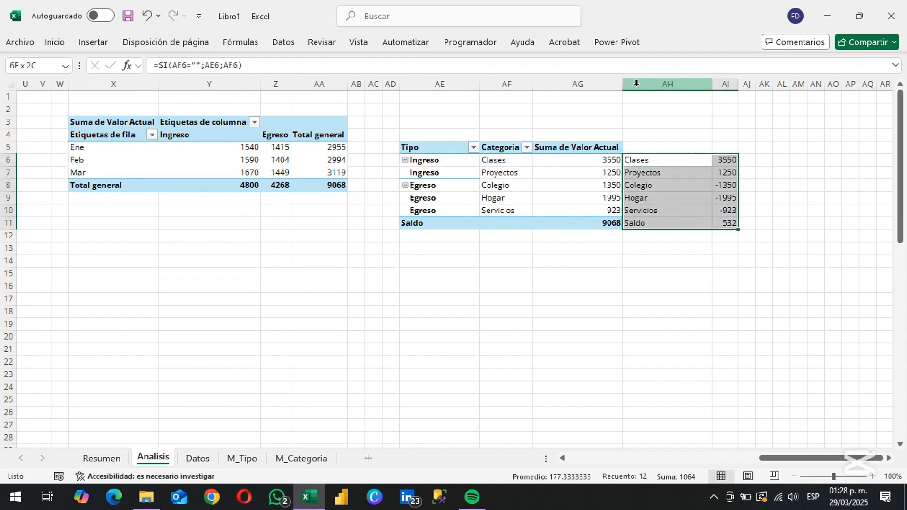
pyautogui.click(94, 43)
pyautogui.click(422, 62)
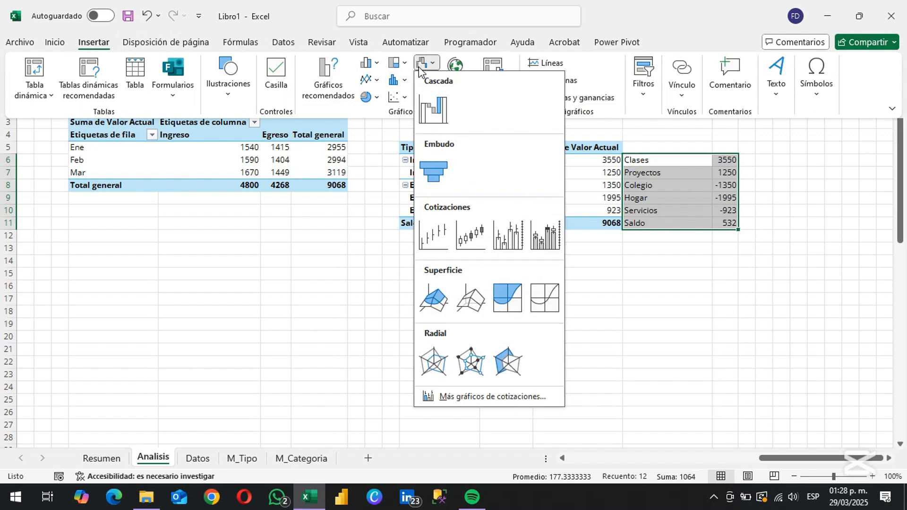
pyautogui.click(428, 105)
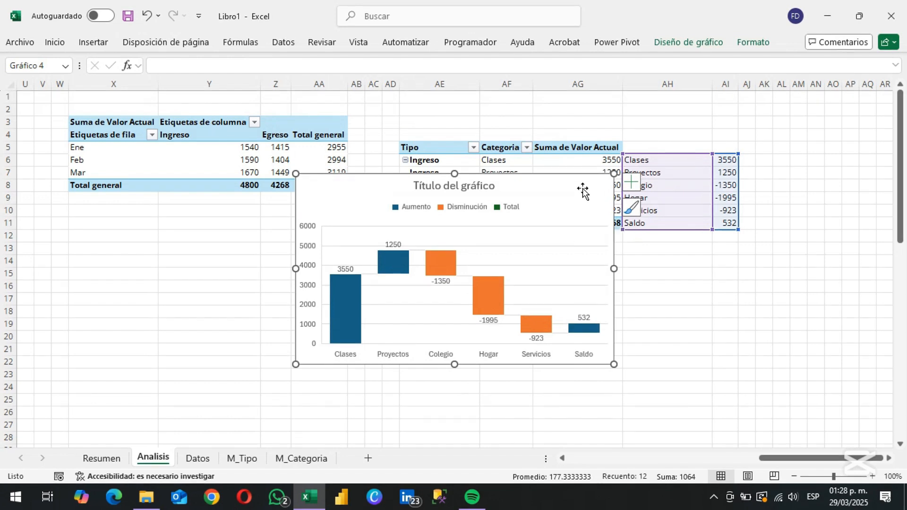
# Delete the waterfall chart built from AH6:AI11
pyautogui.press('Delete')
# Try a waterfall (Cascada) chart on the extended range AH6:AI23 and delete it
pyautogui.moveTo(661, 160); pyautogui.dragTo(734, 377)
pyautogui.click(93, 42)
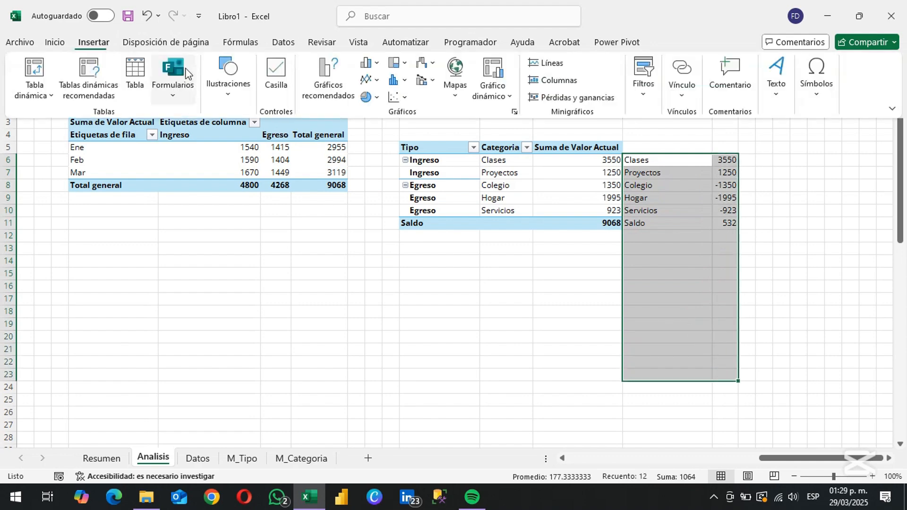
pyautogui.click(425, 63)
pyautogui.click(429, 107)
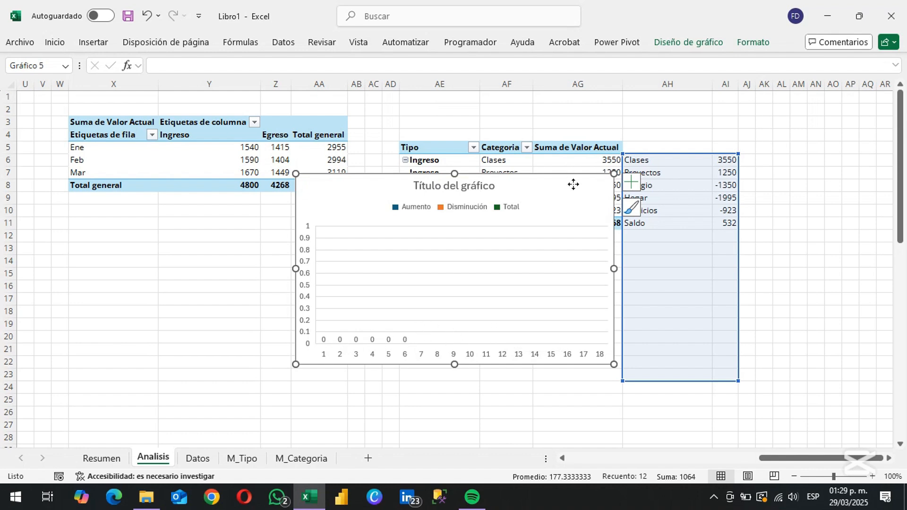
pyautogui.press('Delete')
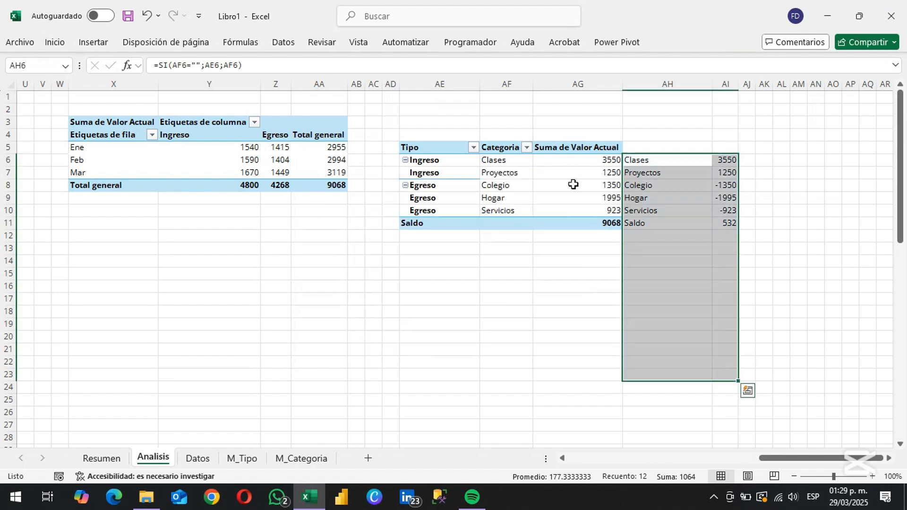
# Copy the label and signed-value formulas from AH11:AI11 down through row 25
pyautogui.click(661, 248)
pyautogui.click(656, 237)
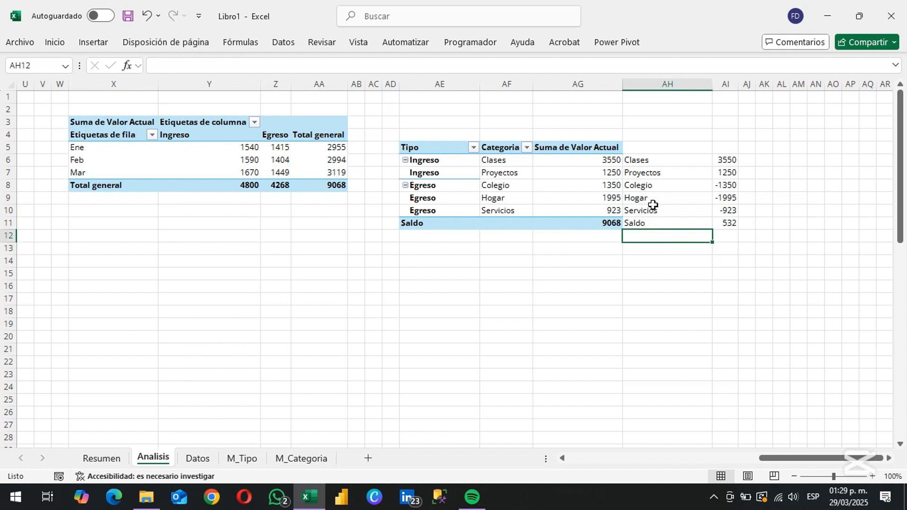
pyautogui.moveTo(650, 162); pyautogui.dragTo(649, 310)
pyautogui.click(650, 238)
pyautogui.press('Down')
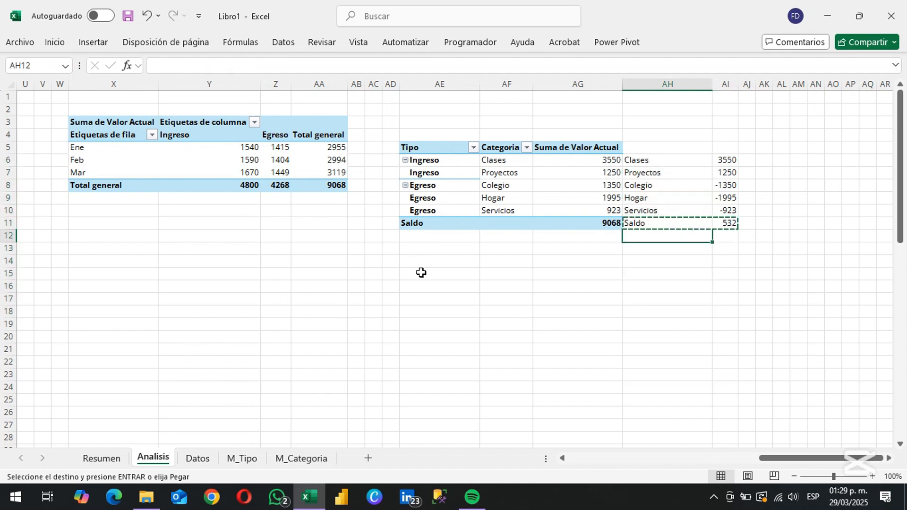
pyautogui.hotkey('shift', 'Down')
pyautogui.hotkey('shift', 'Down')
pyautogui.hotkey('shift', 'Down')
pyautogui.hotkey('shift', 'Down')
pyautogui.hotkey('shift', 'Down')
pyautogui.hotkey('shift', 'Down')
pyautogui.hotkey('shift', 'Down')
pyautogui.hotkey('shift', 'Down')
pyautogui.hotkey('shift', 'Down')
pyautogui.hotkey('shift', 'Down')
pyautogui.hotkey('shift', 'Down')
pyautogui.hotkey('shift', 'Down')
pyautogui.hotkey('shift', 'Down')
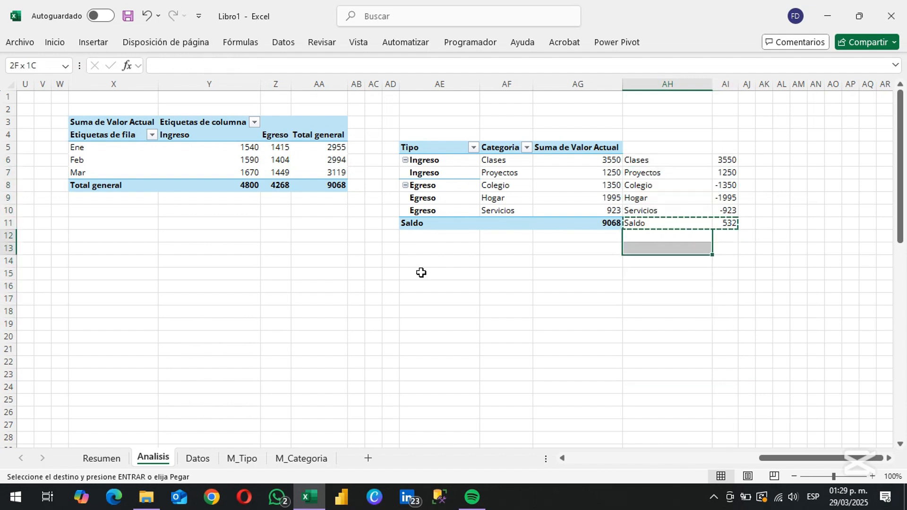
pyautogui.press('Return')
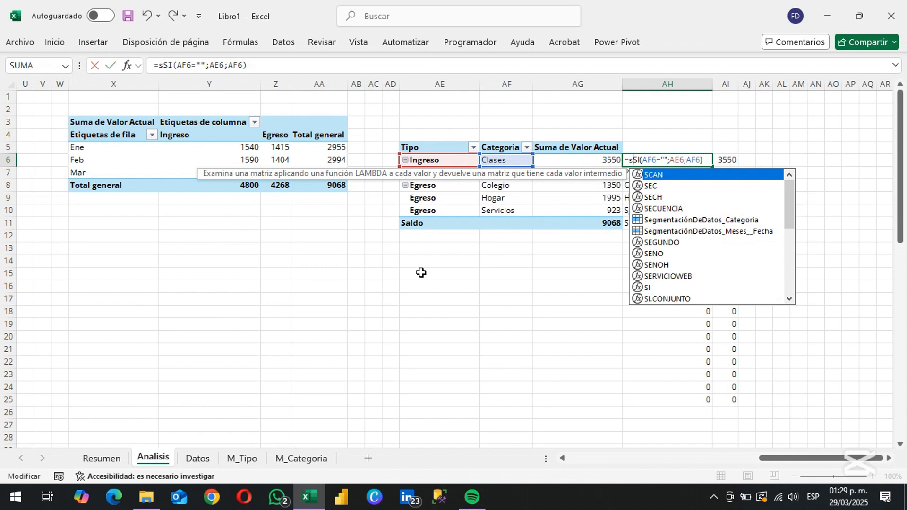
# Change the AH6 label formula to =SI(SI(AF6="";AE6;AF6)=0;"";SI(AF6="";AE6;AF6)) and copy it down to AH25
pyautogui.write('i(SI(AF6="";AE6;AF6')
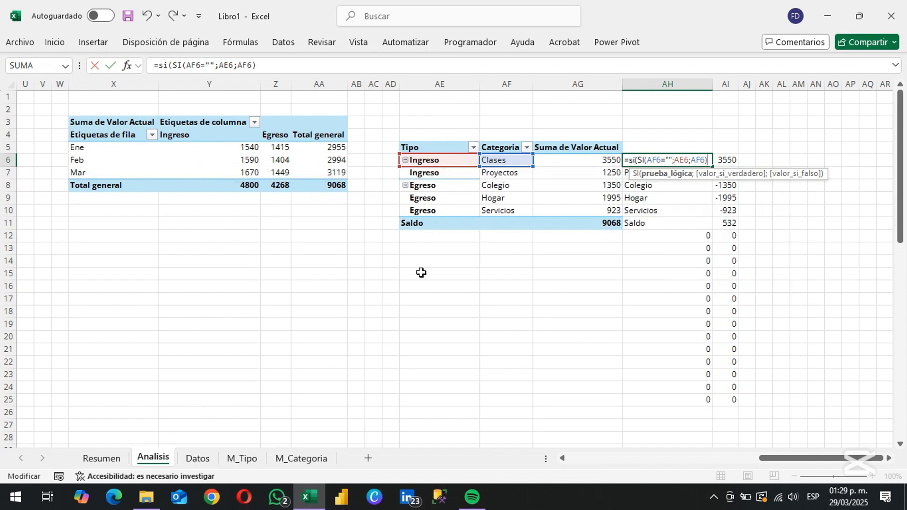
pyautogui.press('End')
pyautogui.write('=0;"";SI(AF6="";AE6;AF6))')
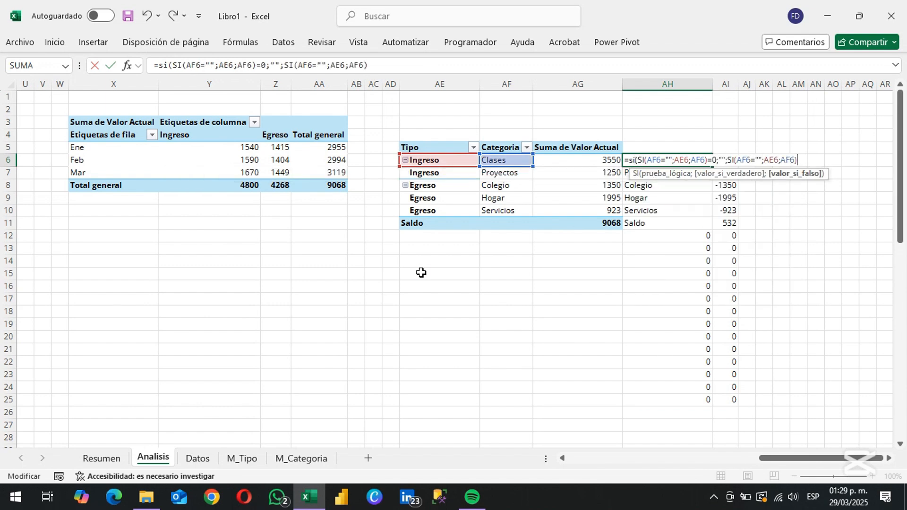
pyautogui.press('Return')
pyautogui.hotkey('ctrl', 'shift', 'Down')
pyautogui.press('Return')
# Wrap the signed-value formula in AI6 as =SI(AH6="";"";SI(AE6="Saldo";SUMA(AI$5:AI5);SI(AE6="Egreso";-1;1)*AG6))
pyautogui.press('Up')
pyautogui.press('Right')
pyautogui.press('F2')
pyautogui.press('Home')
pyautogui.press('Right')
pyautogui.write('si(')
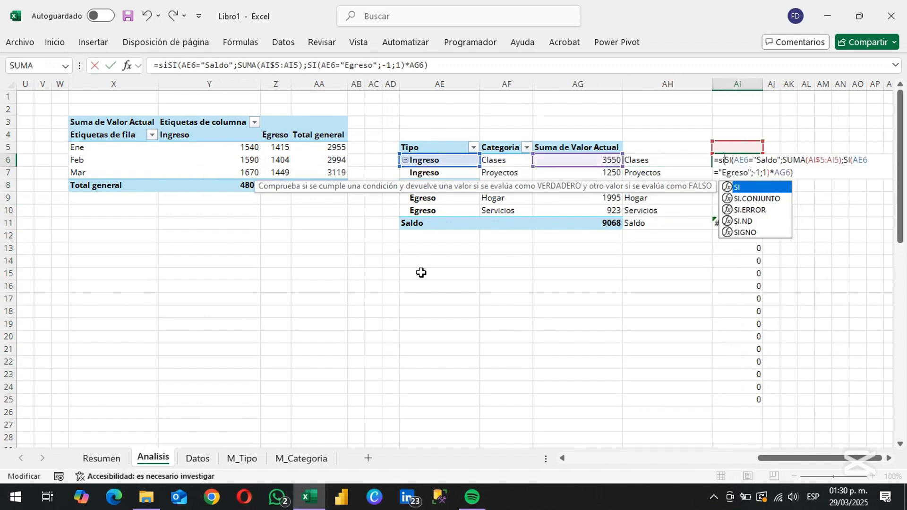
pyautogui.click(660, 161)
pyautogui.write('="";"";')
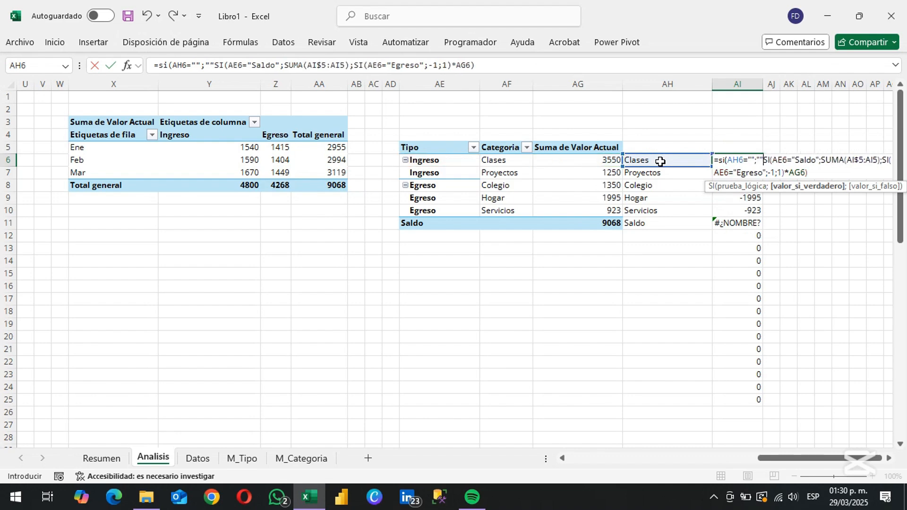
pyautogui.click(821, 173)
pyautogui.write(')')
pyautogui.press('Return')
# Copy the AI6 formula down through AI25
pyautogui.press('Up')
pyautogui.hotkey('ctrl', 'c')
pyautogui.press('Down')
pyautogui.hotkey('ctrl', 'shift', 'Down')
pyautogui.press('Return')
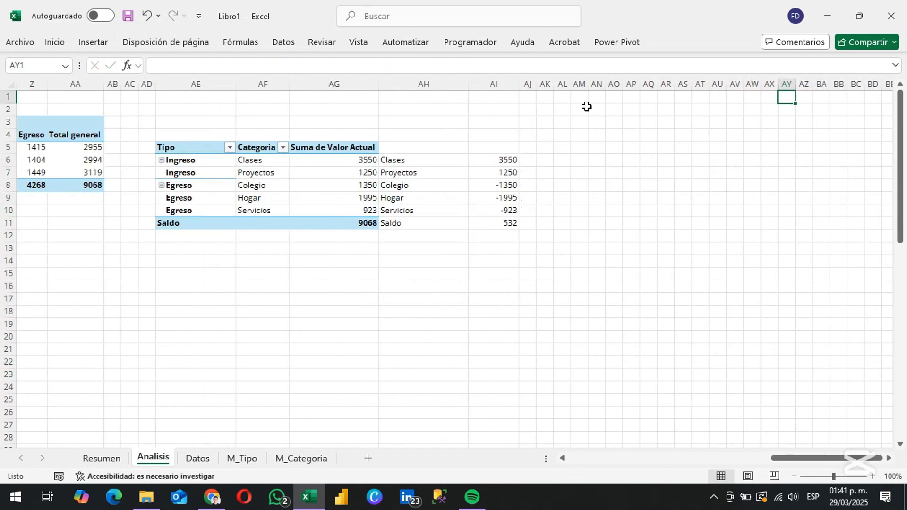
# Enter the range formula =AH6:AH6 in cell AN1
pyautogui.click(584, 108)
pyautogui.press('Left')
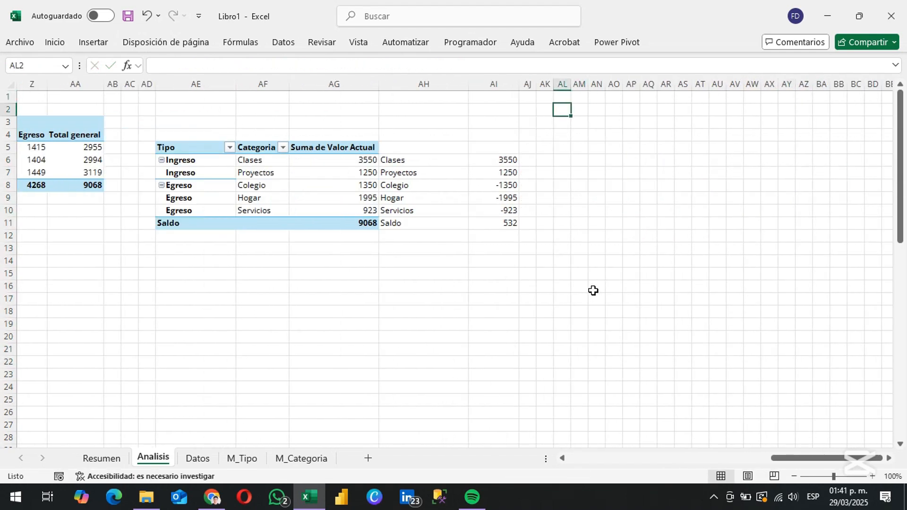
pyautogui.press('Left')
pyautogui.press('Left')
pyautogui.press('Left')
pyautogui.press('Down')
pyautogui.press('Left')
pyautogui.press('Down')
pyautogui.press('Down')
pyautogui.press('Down')
pyautogui.write('=')
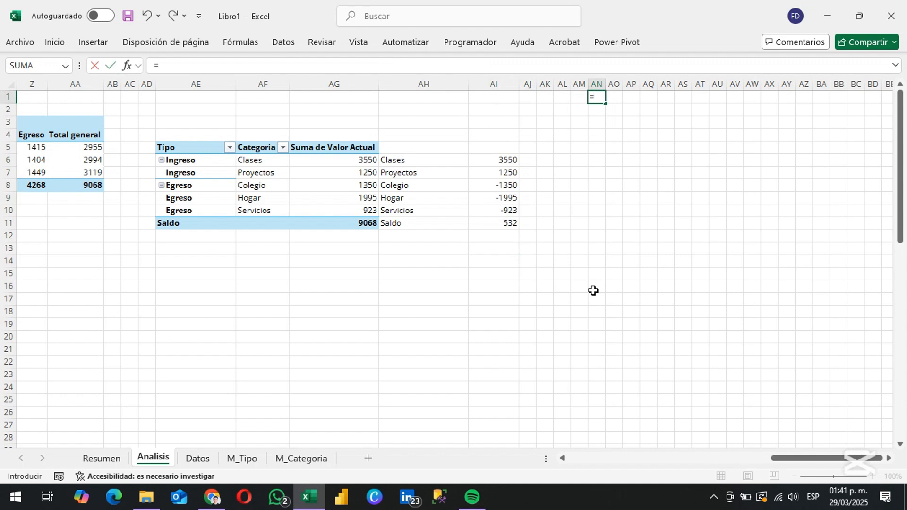
pyautogui.write('ah')
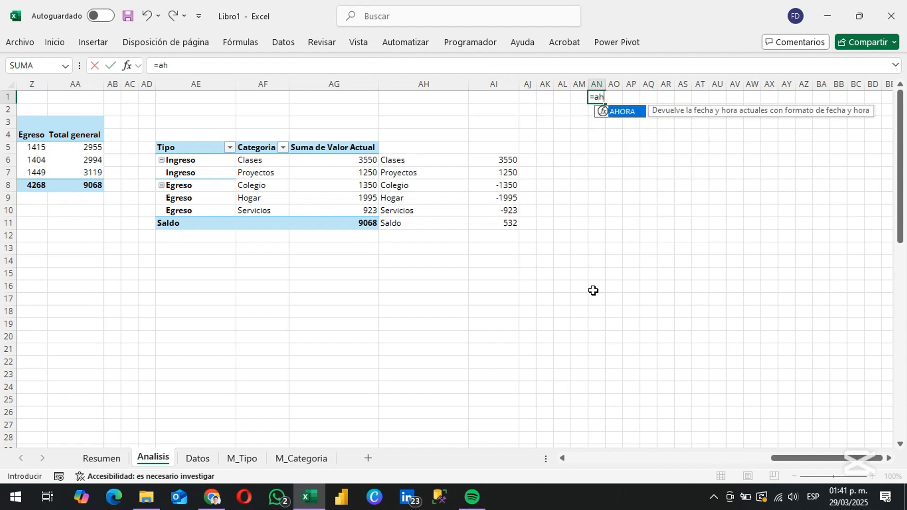
pyautogui.write('6')
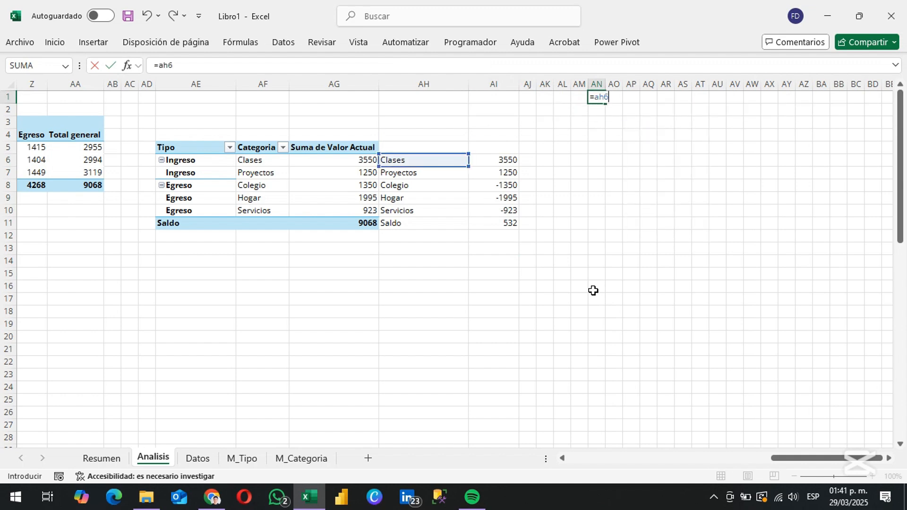
pyautogui.write(':ah6')
pyautogui.press('Return')
pyautogui.press('Up')
# Replace the second AH6 in the AN1 formula with an INDICE function over AH6:AH25
pyautogui.press('F2')
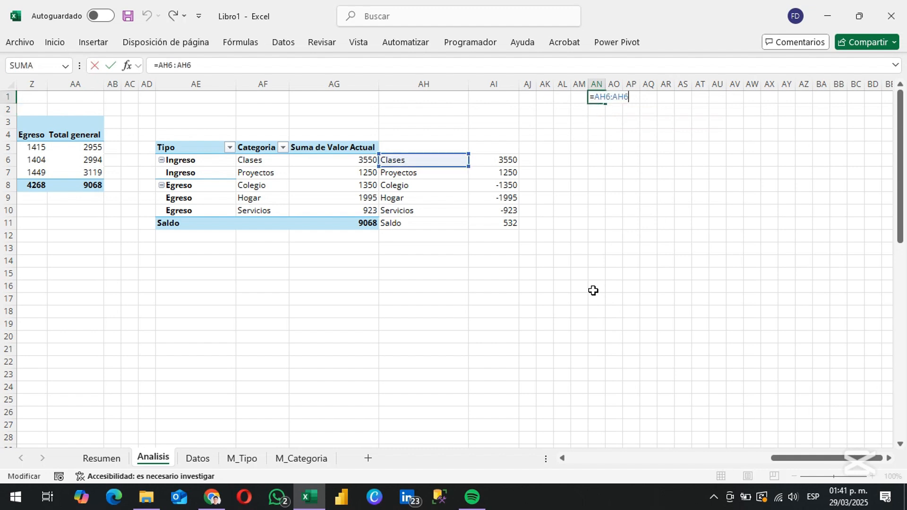
pyautogui.write('indic')
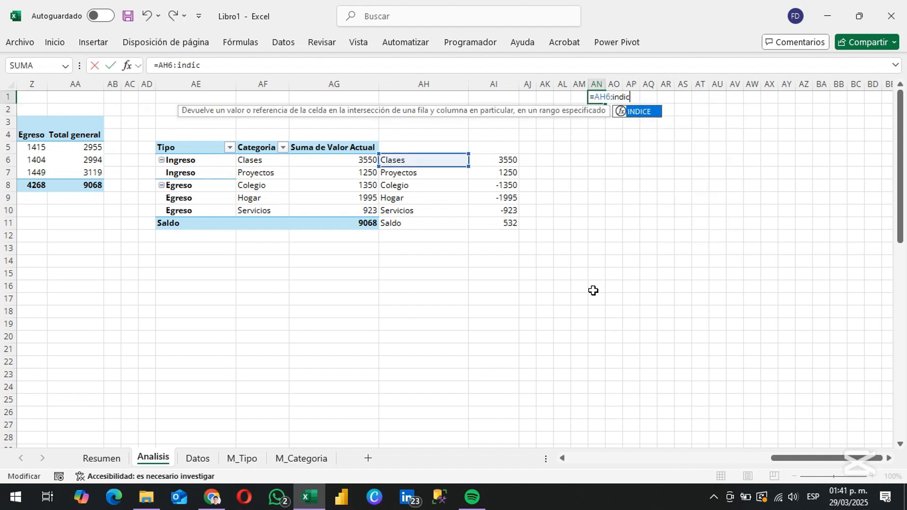
pyautogui.press('Tab')
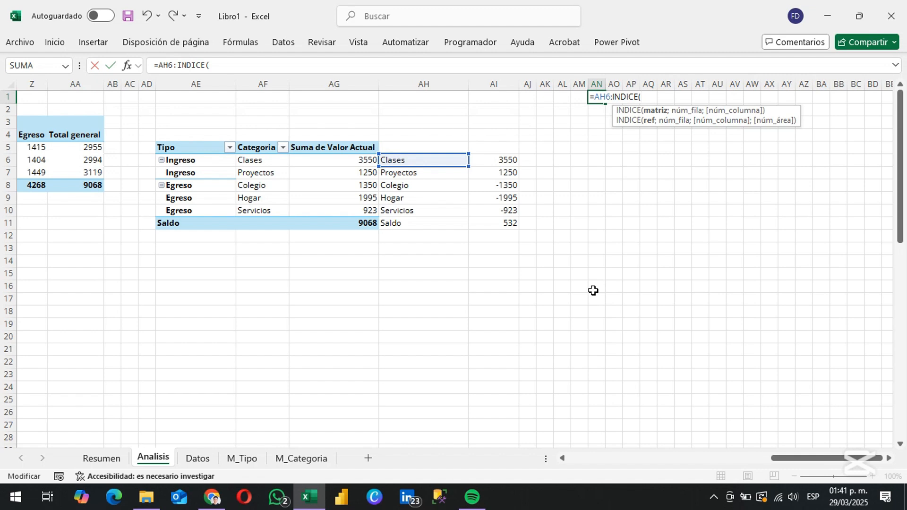
pyautogui.press('Left')
pyautogui.press('Left')
pyautogui.press('Left')
pyautogui.press('Left')
pyautogui.press('Left')
pyautogui.press('Left')
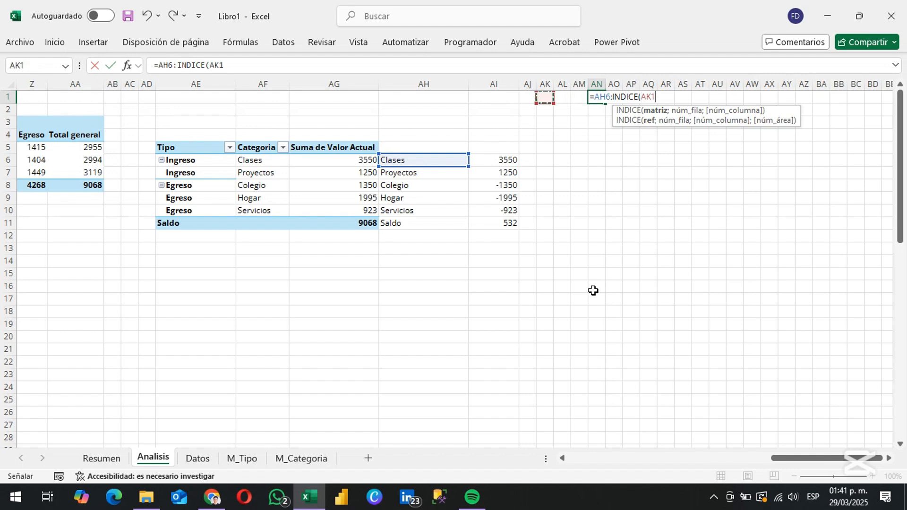
pyautogui.press('Down')
pyautogui.press('Down')
pyautogui.press('Down')
pyautogui.press('Down')
pyautogui.press('Down')
pyautogui.hotkey('shift', 'Down')
pyautogui.hotkey('shift', 'Down')
pyautogui.hotkey('shift', 'Down')
pyautogui.hotkey('shift', 'Down')
pyautogui.hotkey('shift', 'Down')
pyautogui.hotkey('shift', 'Down')
pyautogui.hotkey('shift', 'Down')
pyautogui.hotkey('shift', 'Down')
pyautogui.hotkey('shift', 'Down')
pyautogui.hotkey('shift', 'Down')
pyautogui.hotkey('shift', 'Down')
pyautogui.hotkey('shift', 'Down')
pyautogui.hotkey('shift', 'Down')
pyautogui.hotkey('shift', 'Down')
pyautogui.hotkey('shift', 'Down')
pyautogui.hotkey('shift', 'Down')
pyautogui.hotkey('shift', 'Down')
pyautogui.hotkey('shift', 'Down')
pyautogui.hotkey('shift', 'Down')
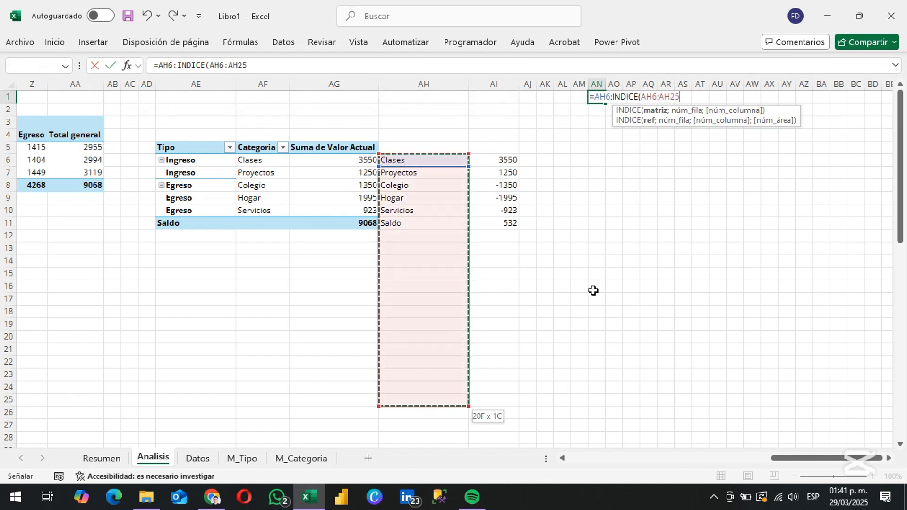
# Add CONTARA(AH6:AH25) as the row number argument of INDICE
pyautogui.write(';conta')
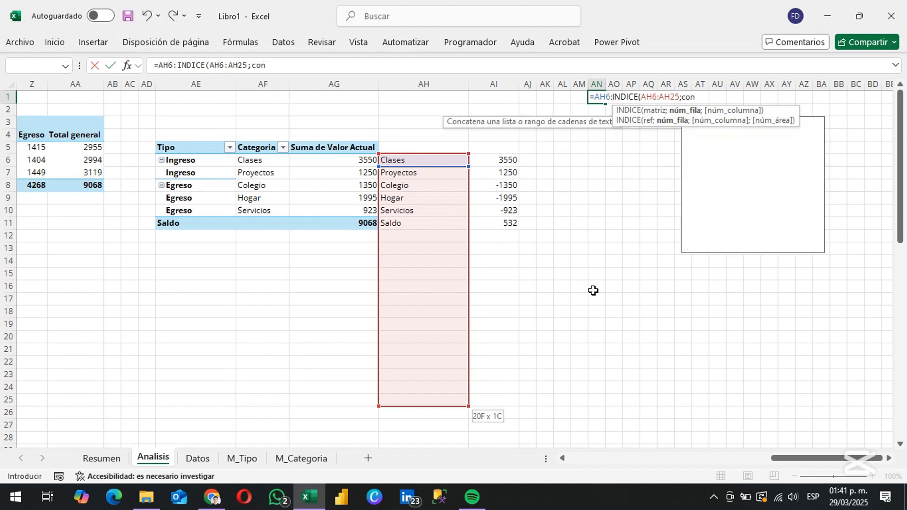
pyautogui.press('Down')
pyautogui.press('Down')
pyautogui.press('Down')
pyautogui.press('Down')
pyautogui.press('Tab')
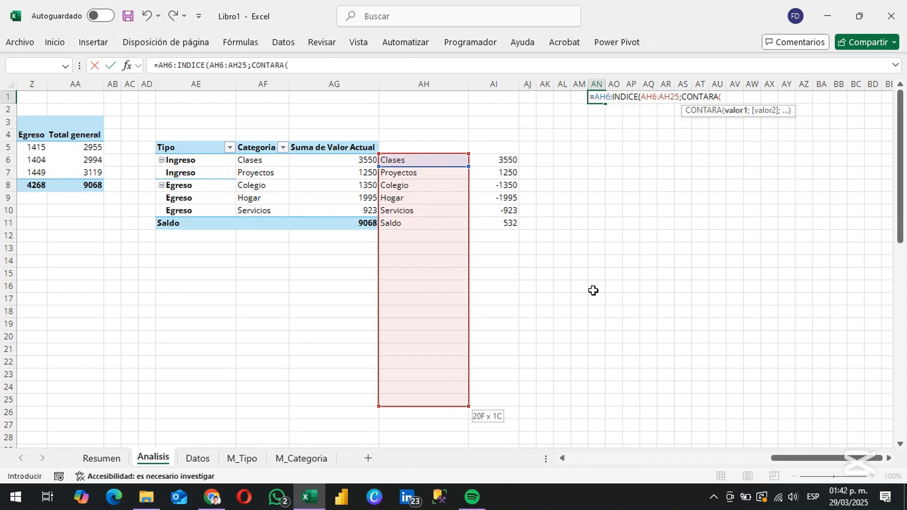
pyautogui.press('Down')
pyautogui.press('Down')
pyautogui.press('Down')
pyautogui.press('Left')
pyautogui.press('Left')
pyautogui.press('Left')
pyautogui.press('Left')
pyautogui.press('Left')
pyautogui.press('Left')
pyautogui.press('Down')
pyautogui.press('Down')
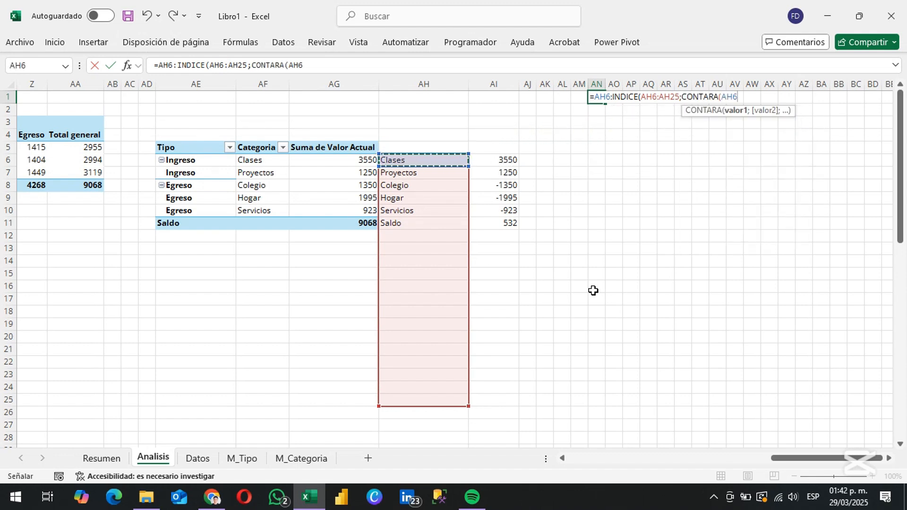
pyautogui.hotkey('ctrl', 'shift', 'Down')
pyautogui.write(')')
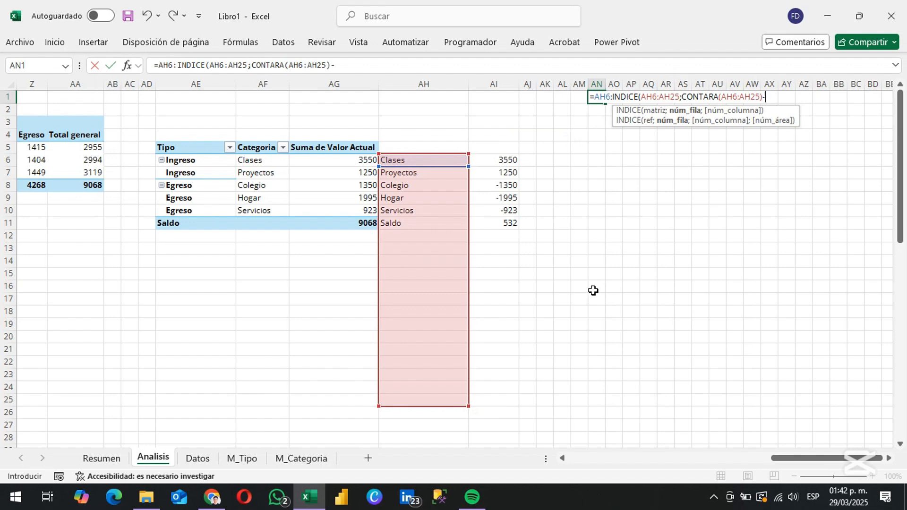
pyautogui.write('-con')
# Subtract CONTAR.BLANCO(AH6:AH25) from the CONTARA count and complete the AN1 formula
pyautogui.press('Down')
pyautogui.press('Down')
pyautogui.press('Down')
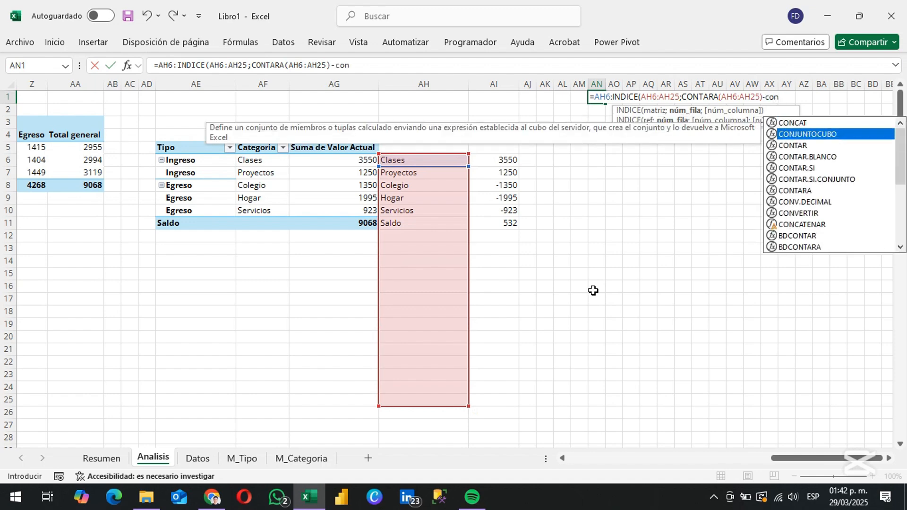
pyautogui.press('Tab')
pyautogui.press('Left')
pyautogui.press('Left')
pyautogui.press('Left')
pyautogui.press('Left')
pyautogui.press('Left')
pyautogui.press('Left')
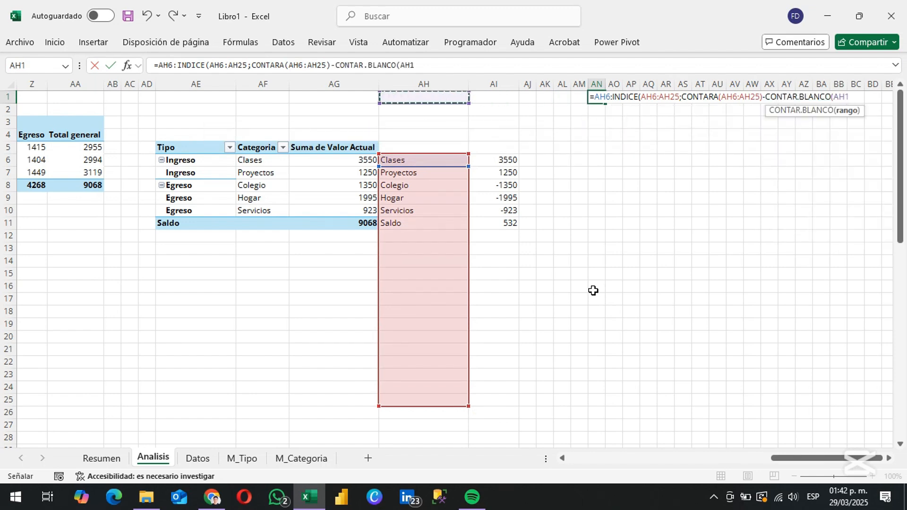
pyautogui.hotkey('ctrl', 'Down')
pyautogui.hotkey('ctrl', 'shift', 'Down')
pyautogui.write(')')
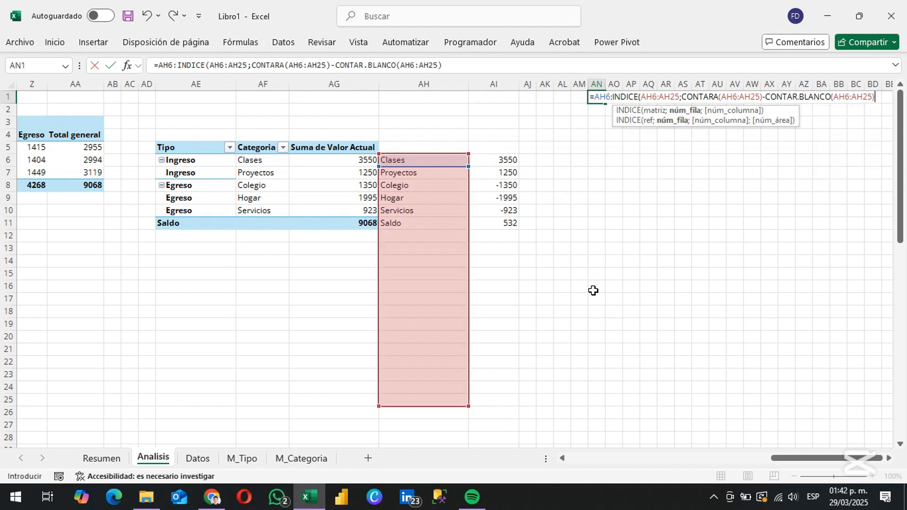
pyautogui.write(')')
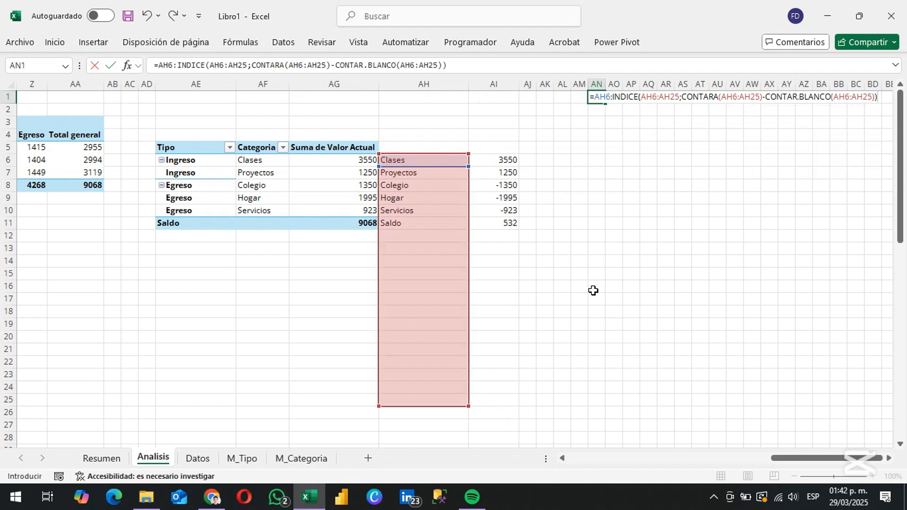
pyautogui.press('Return')
# Make all references to AH6 and AH25 in the AN1 formula absolute and store the formula as text
pyautogui.press('Up')
pyautogui.press('F2')
pyautogui.press('Home')
pyautogui.hotkey('ctrl', 'Right')
pyautogui.hotkey('ctrl', 'Right')
pyautogui.hotkey('ctrl', 'Right')
pyautogui.press('F4')
pyautogui.hotkey('ctrl', 'Right')
pyautogui.press('F4')
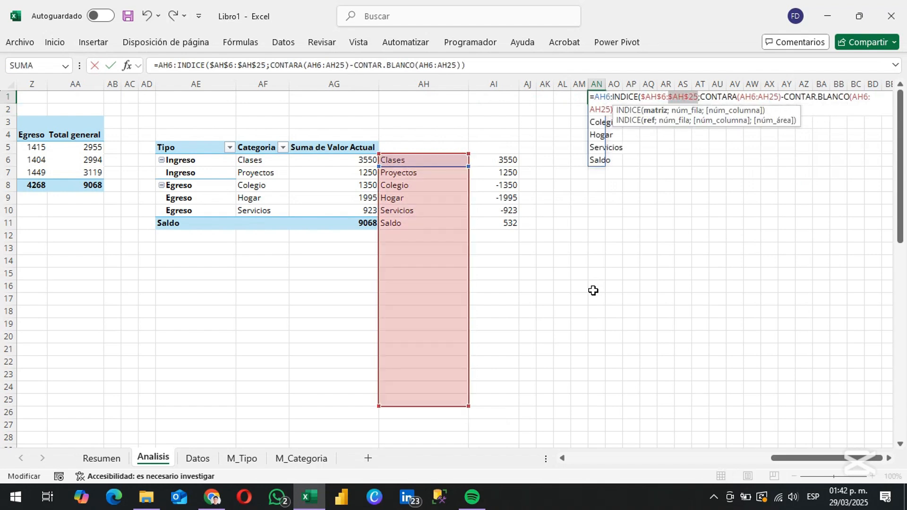
pyautogui.hotkey('ctrl', 'Right')
pyautogui.press('F4')
pyautogui.hotkey('ctrl', 'Right')
pyautogui.press('F4')
pyautogui.hotkey('ctrl', 'Right')
pyautogui.press('F4')
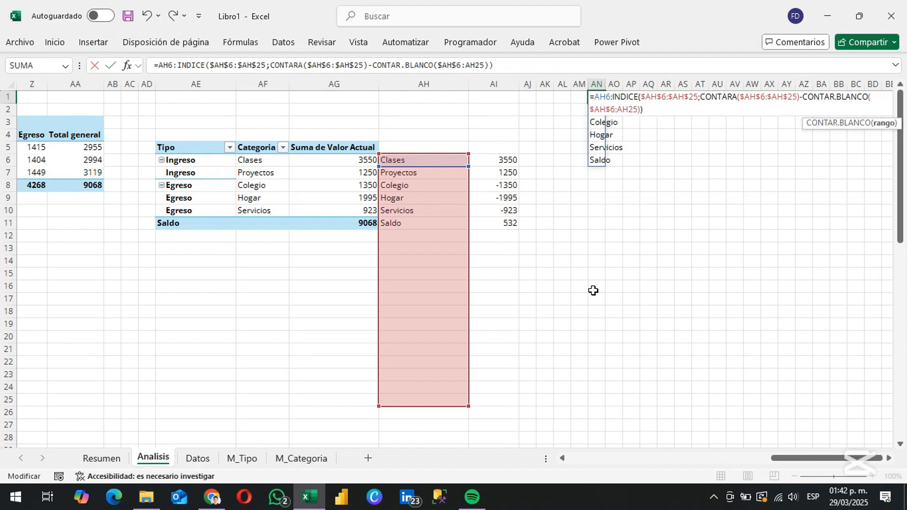
pyautogui.press('F4')
pyautogui.press('Right')
pyautogui.press('Home')
pyautogui.press('Right')
pyautogui.press('F4')
pyautogui.press('Home')
pyautogui.press('Return')
pyautogui.press('Up')
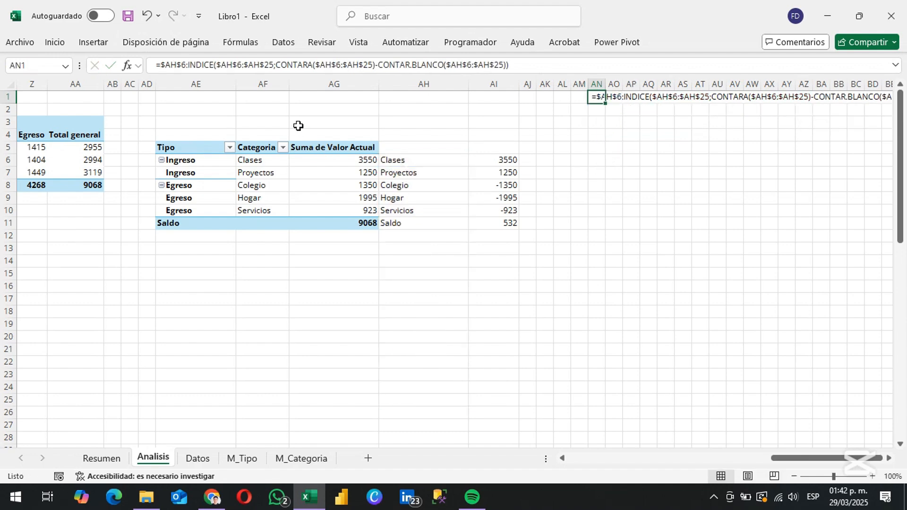
# Define the workbook-scoped name nCategoria with the AN1 formula as its reference, and check the range it covers
pyautogui.click(240, 42)
pyautogui.click(393, 86)
pyautogui.click(234, 64)
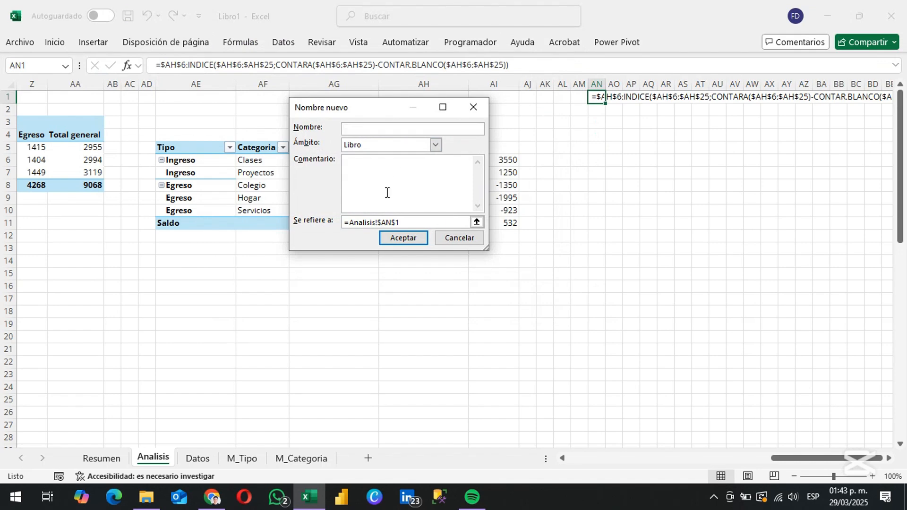
pyautogui.write('oria')
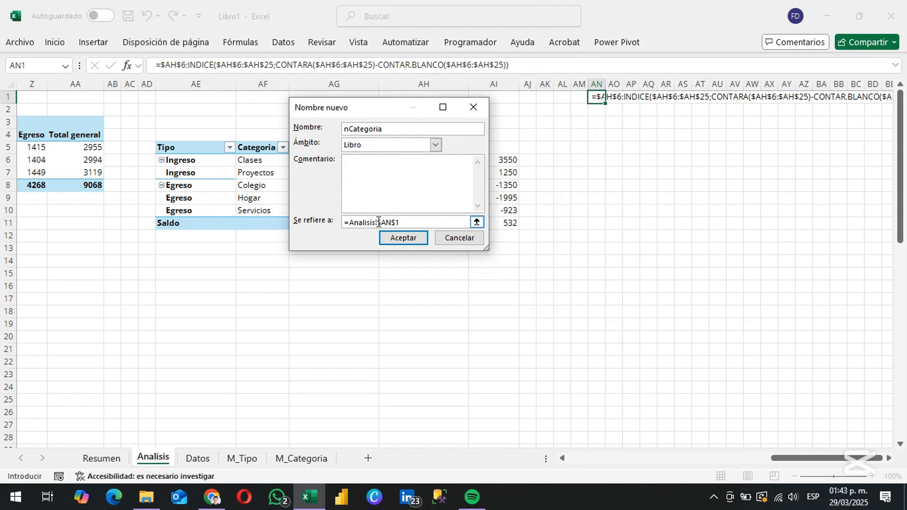
pyautogui.doubleClick(417, 219)
pyautogui.hotkey('ctrl', 'v')
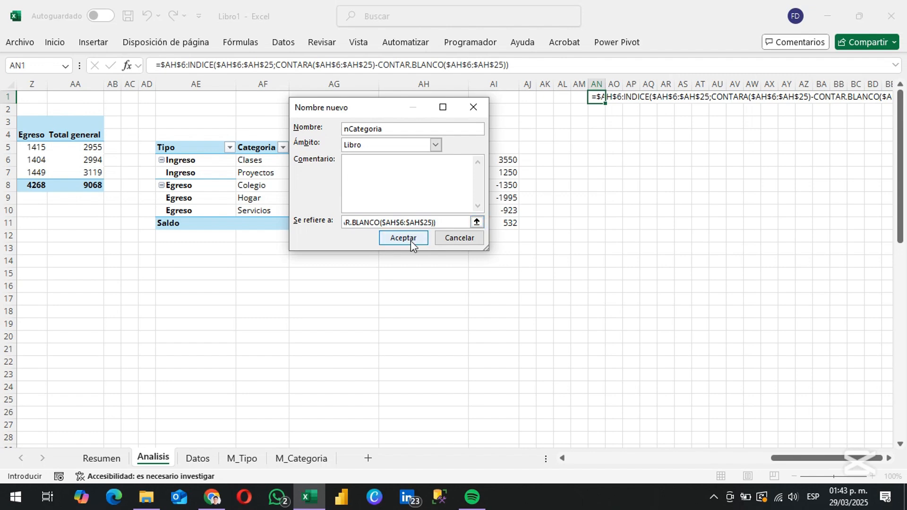
pyautogui.click(410, 240)
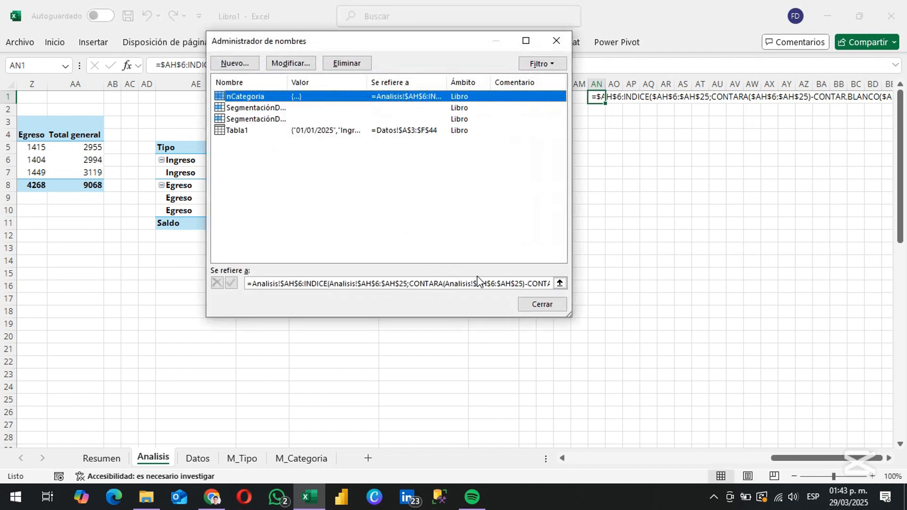
pyautogui.click(481, 283)
pyautogui.moveTo(418, 42); pyautogui.dragTo(690, 83)
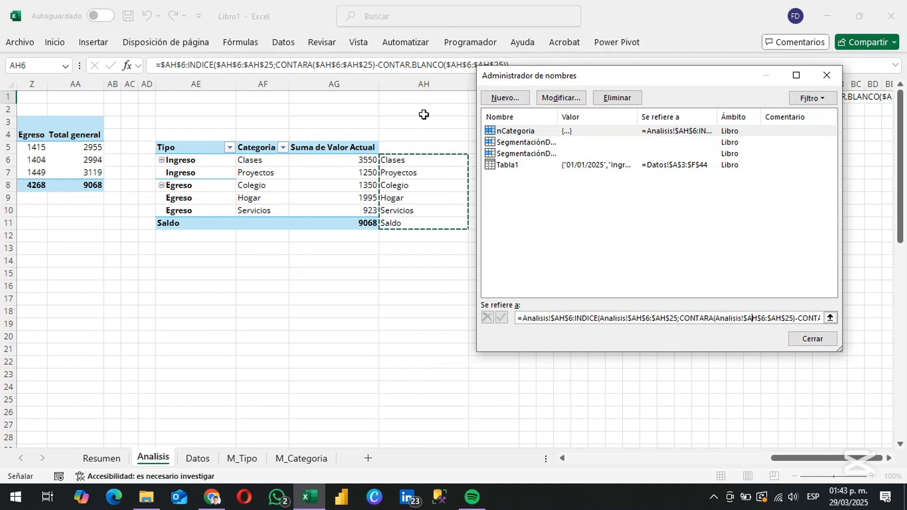
# Place a copy of the AN1 formula in AN2 and turn it into an active formula for editing
pyautogui.click(810, 343)
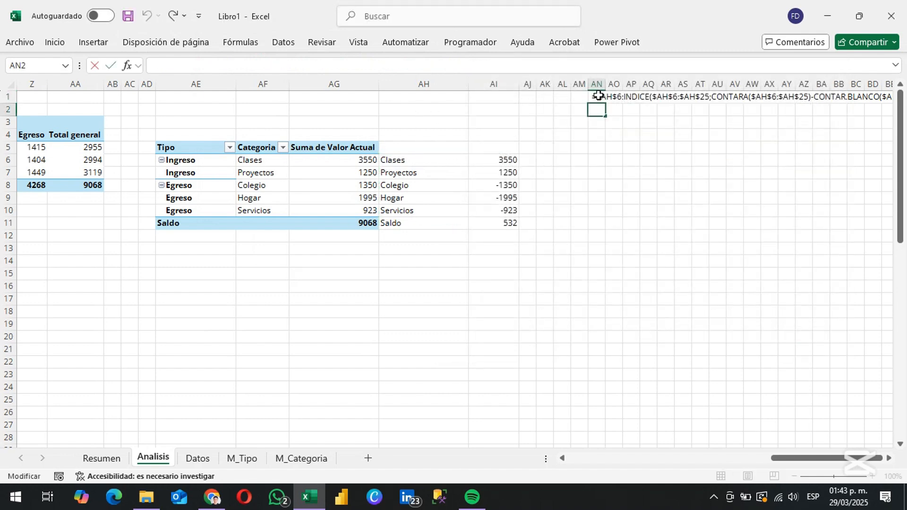
pyautogui.hotkey('ctrl', 'v')
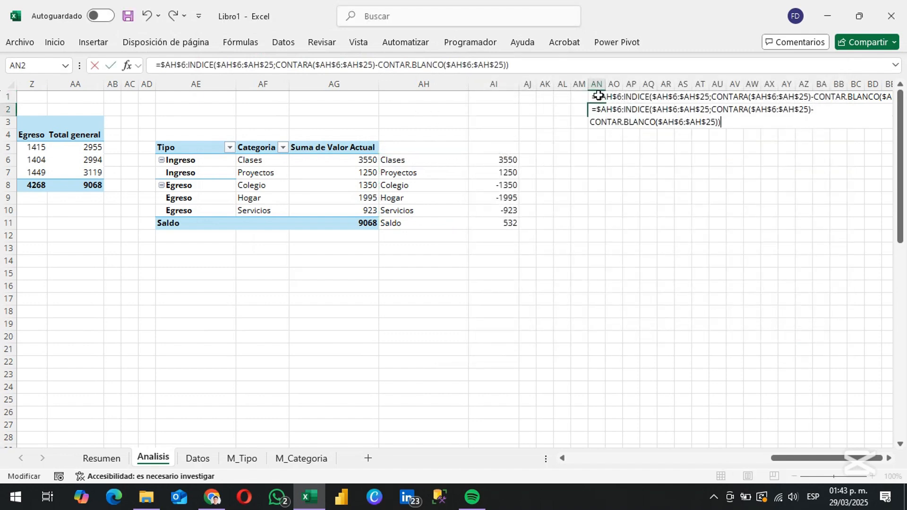
pyautogui.press('Home')
pyautogui.press('Delete')
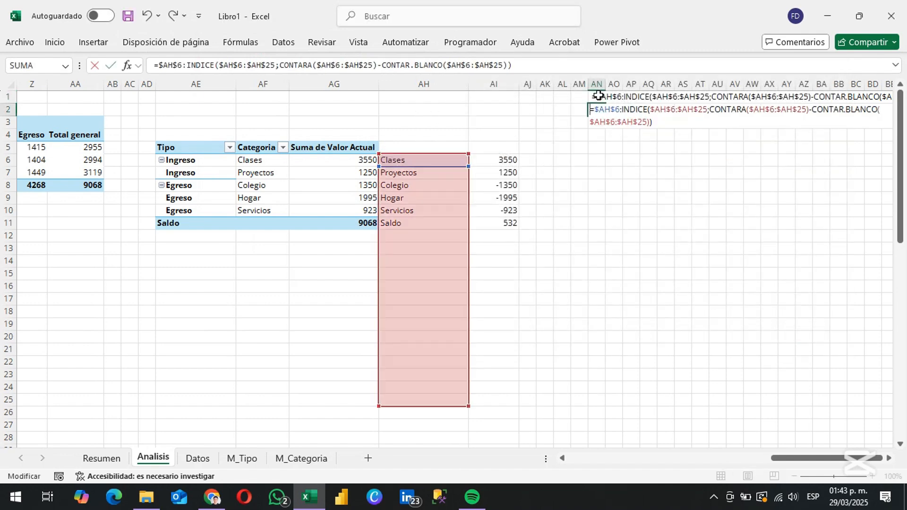
# Change the starting reference of the AN2 formula to $AI$6 and the INDICE array to $AI$6:$AI$25
pyautogui.press('Right')
pyautogui.press('Right')
pyautogui.press('Right')
pyautogui.press('Right')
pyautogui.press('BackSpace')
pyautogui.write('i')
pyautogui.press('Right')
pyautogui.press('Right')
pyautogui.press('Right')
pyautogui.press('Right')
pyautogui.press('Right')
pyautogui.press('Right')
pyautogui.press('Right')
pyautogui.press('Right')
pyautogui.press('Right')
pyautogui.press('Right')
pyautogui.press('Right')
pyautogui.press('Right')
pyautogui.press('Right')
pyautogui.press('BackSpace')
pyautogui.write('i')
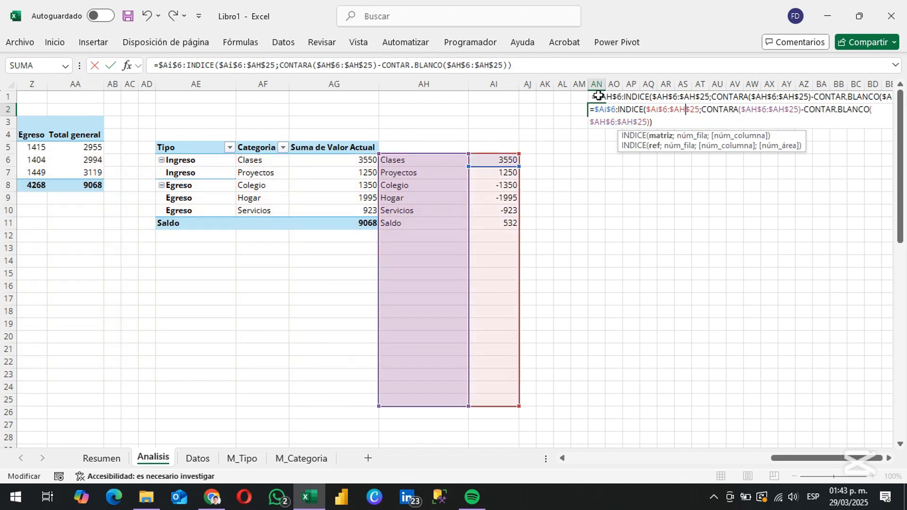
# Change the CONTARA range in the AN2 formula to $AI$6:$AI$25
pyautogui.press('Right')
pyautogui.press('Right')
pyautogui.press('Right')
pyautogui.press('Right')
pyautogui.press('Right')
pyautogui.press('Right')
pyautogui.press('BackSpace')
pyautogui.write('i')
pyautogui.press('Right')
pyautogui.press('Right')
pyautogui.press('Right')
pyautogui.press('Right')
pyautogui.press('Right')
pyautogui.press('Right')
pyautogui.press('Right')
pyautogui.press('Right')
pyautogui.press('Right')
pyautogui.press('Right')
pyautogui.press('Right')
pyautogui.press('Right')
pyautogui.press('Right')
pyautogui.press('Right')
pyautogui.press('Right')
pyautogui.press('BackSpace')
pyautogui.press('BackSpace')
pyautogui.write('ai')
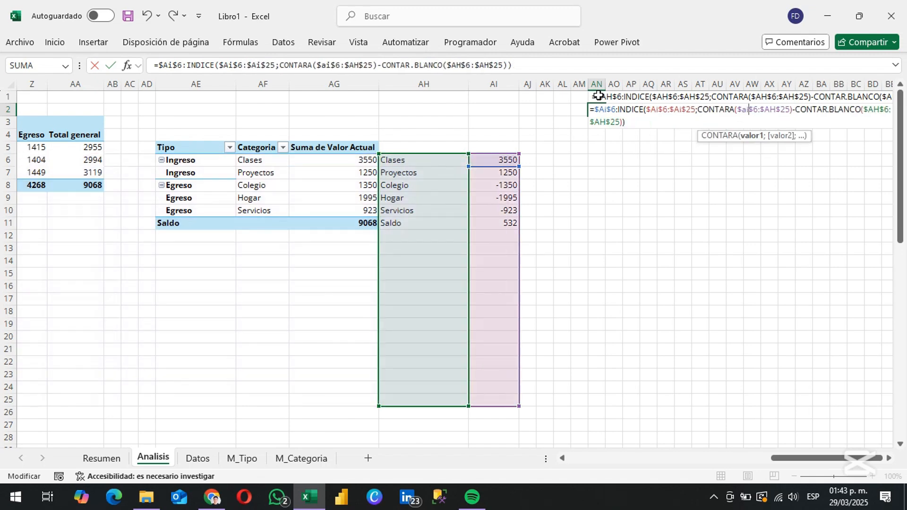
# Change the CONTAR.BLANCO range in the AN2 formula to $AI$6:$AI$25 and store the formula as text
pyautogui.press('Right')
pyautogui.press('Right')
pyautogui.press('Right')
pyautogui.press('Right')
pyautogui.press('Right')
pyautogui.press('Right')
pyautogui.press('BackSpace')
pyautogui.write('i')
pyautogui.press('Right')
pyautogui.press('Right')
pyautogui.press('Right')
pyautogui.press('Right')
pyautogui.press('Right')
pyautogui.press('Right')
pyautogui.press('Right')
pyautogui.press('Right')
pyautogui.press('Right')
pyautogui.press('Right')
pyautogui.press('Right')
pyautogui.press('Right')
pyautogui.press('Right')
pyautogui.press('Right')
pyautogui.press('Right')
pyautogui.press('Right')
pyautogui.press('Right')
pyautogui.press('Right')
pyautogui.press('Right')
pyautogui.press('Right')
pyautogui.press('BackSpace')
pyautogui.write('i')
pyautogui.press('Right')
pyautogui.press('Right')
pyautogui.press('Right')
pyautogui.press('Right')
pyautogui.press('Right')
pyautogui.press('Right')
pyautogui.press('BackSpace')
pyautogui.write('i')
pyautogui.press('Home')
pyautogui.press('space')
pyautogui.press('Return')
pyautogui.press('Left')
pyautogui.press('Left')
# Define the workbook-scoped name nValor with the AN2 formula as its reference, and check the range it covers
pyautogui.click(230, 43)
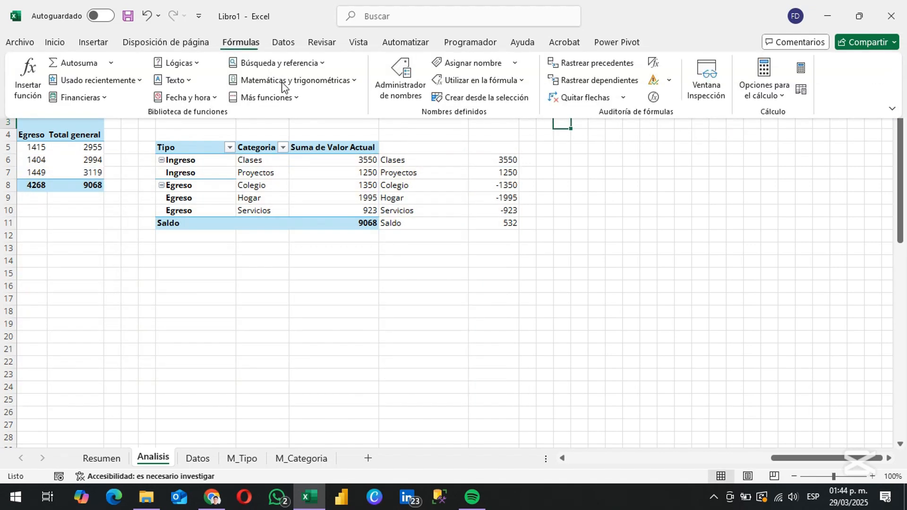
pyautogui.click(397, 80)
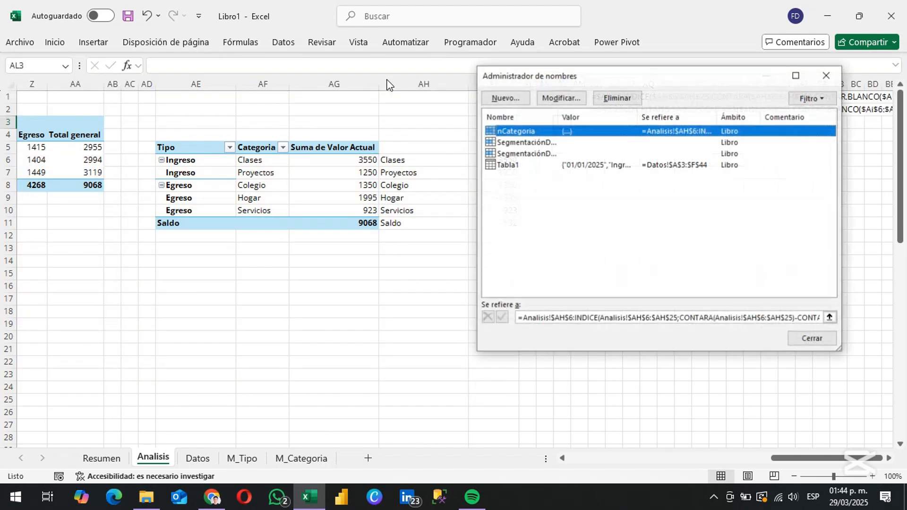
pyautogui.click(519, 97)
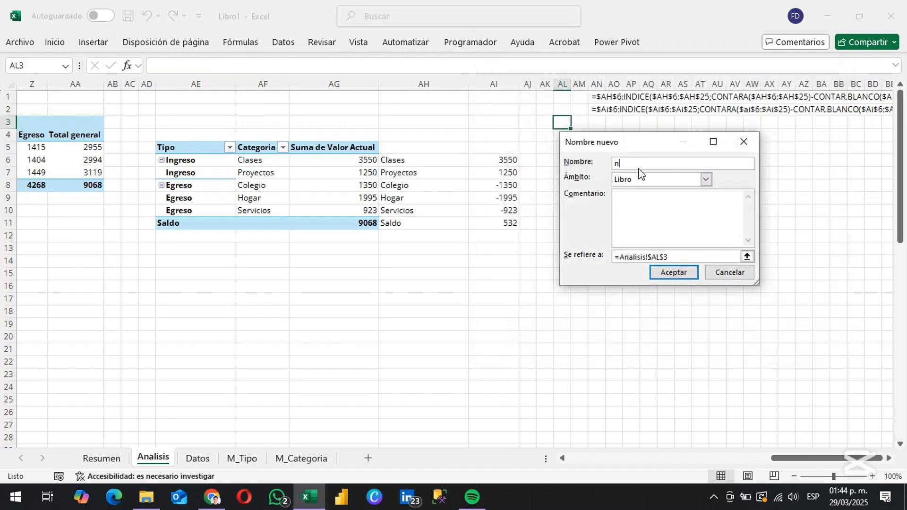
pyautogui.moveTo(648, 257); pyautogui.dragTo(691, 257)
pyautogui.hotkey('ctrl', 'v')
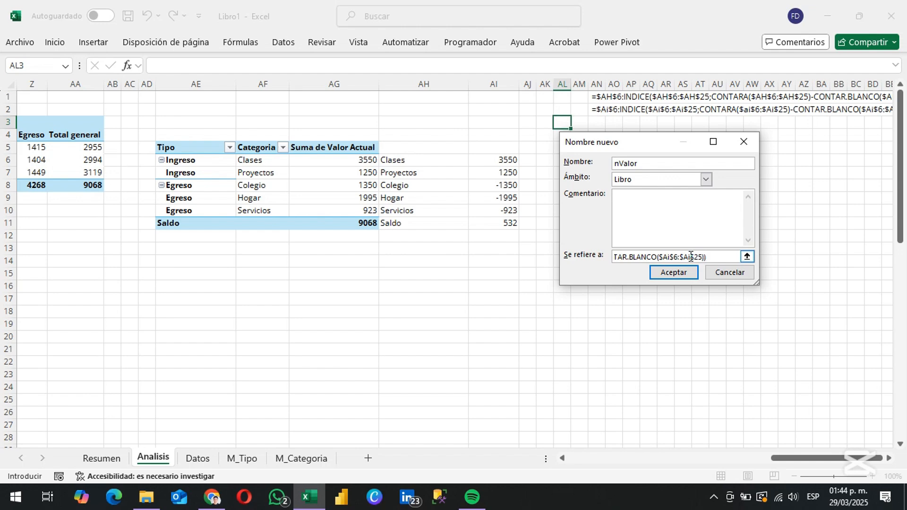
pyautogui.click(675, 277)
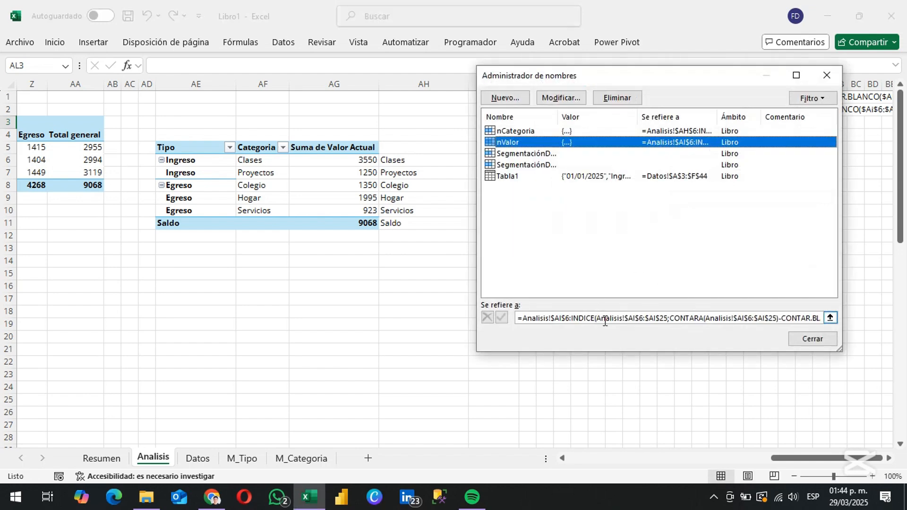
pyautogui.click(657, 317)
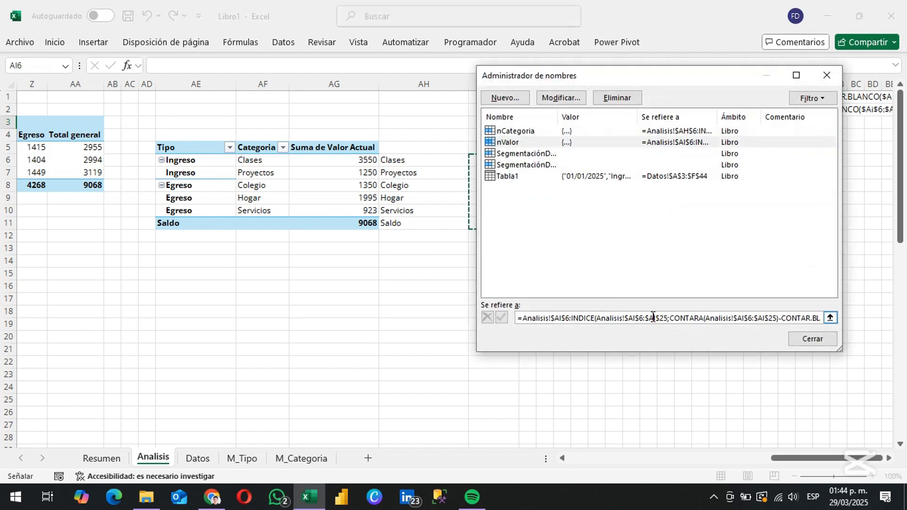
pyautogui.moveTo(610, 83); pyautogui.dragTo(509, 78)
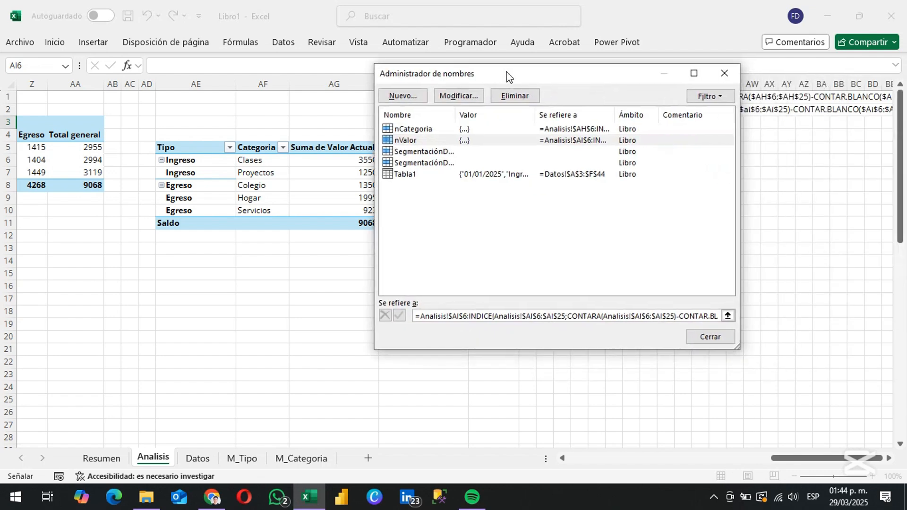
pyautogui.click(709, 336)
# Insert a waterfall chart (Cascada) from the category and value range AH6:AI11
pyautogui.moveTo(423, 160); pyautogui.dragTo(488, 219)
pyautogui.click(283, 42)
pyautogui.click(93, 42)
pyautogui.click(427, 62)
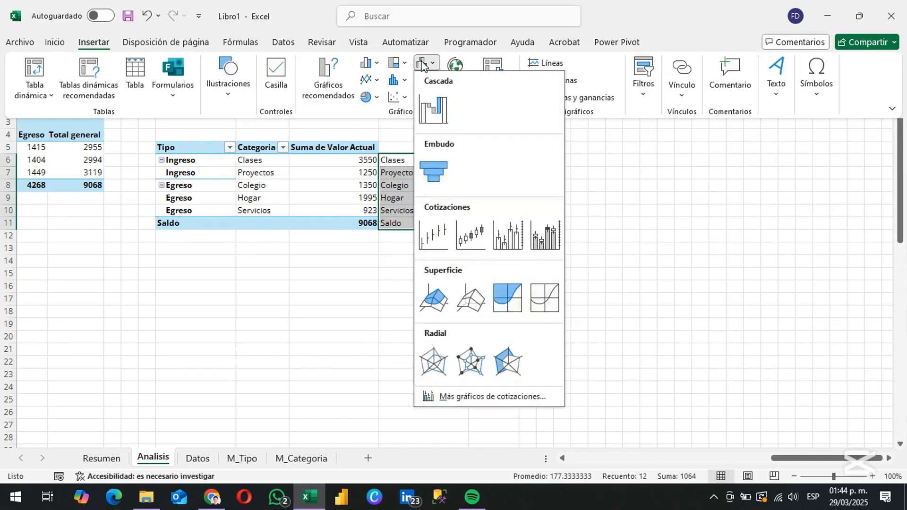
pyautogui.click(434, 106)
# Set the values of the waterfall chart's series to =Analisis!nValor in its data source
pyautogui.rightClick(502, 288)
pyautogui.click(542, 358)
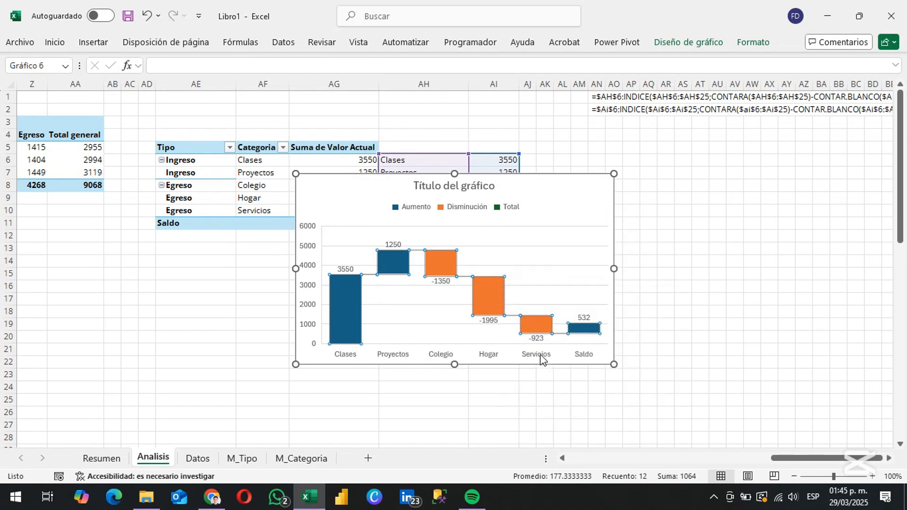
pyautogui.click(376, 246)
pyautogui.click(446, 227)
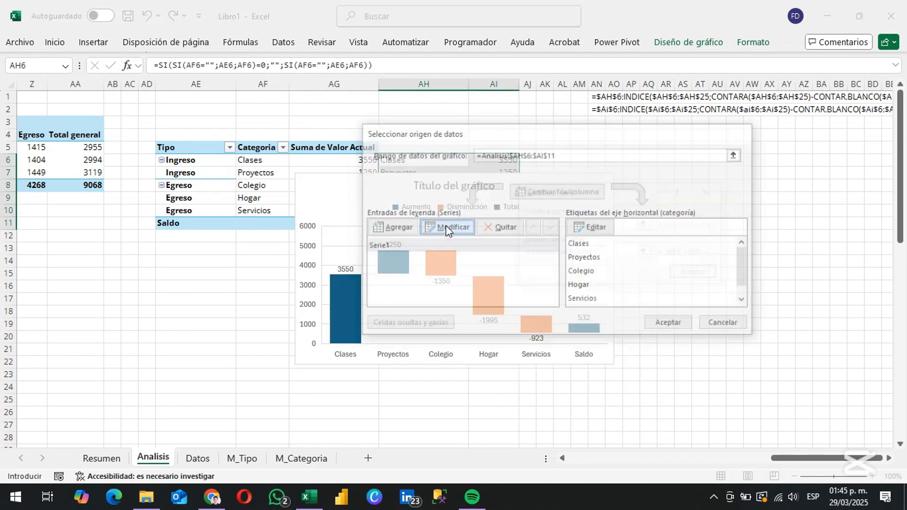
pyautogui.moveTo(573, 259); pyautogui.dragTo(627, 255)
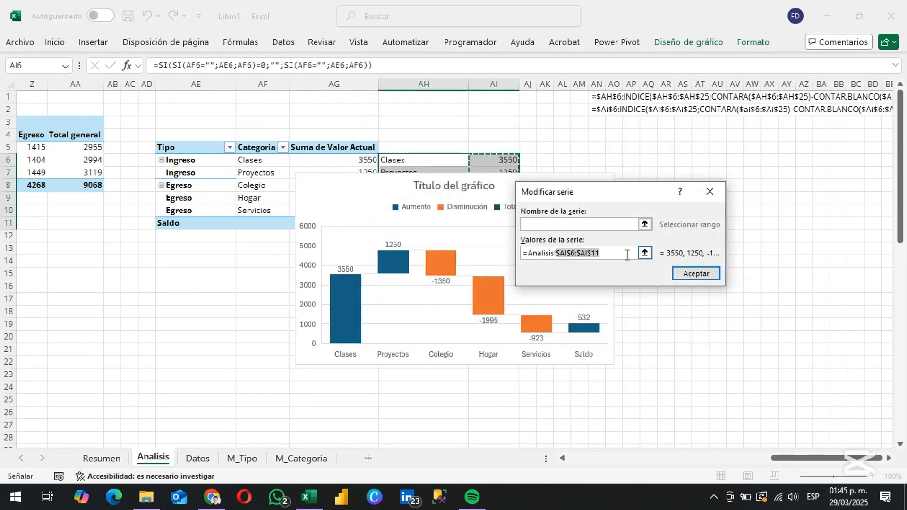
pyautogui.write('nalisis!nVal')
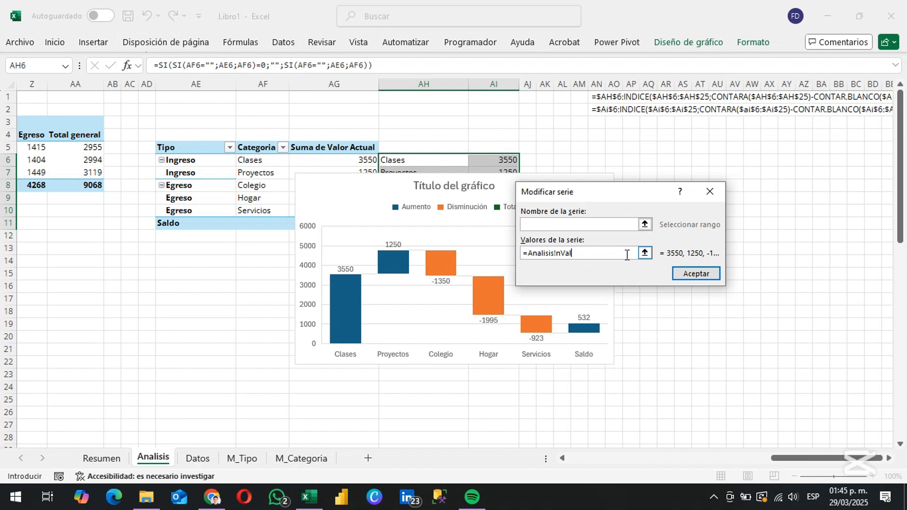
pyautogui.write('or')
pyautogui.click(686, 273)
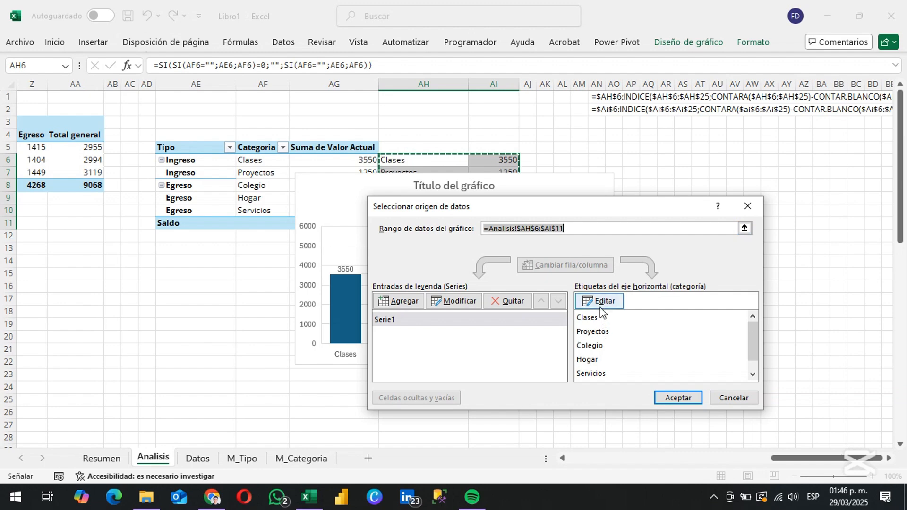
# Set the waterfall chart's horizontal axis labels to =Analisis!nCategoria and apply the data source
pyautogui.click(596, 299)
pyautogui.write('nalisis!nCatego')
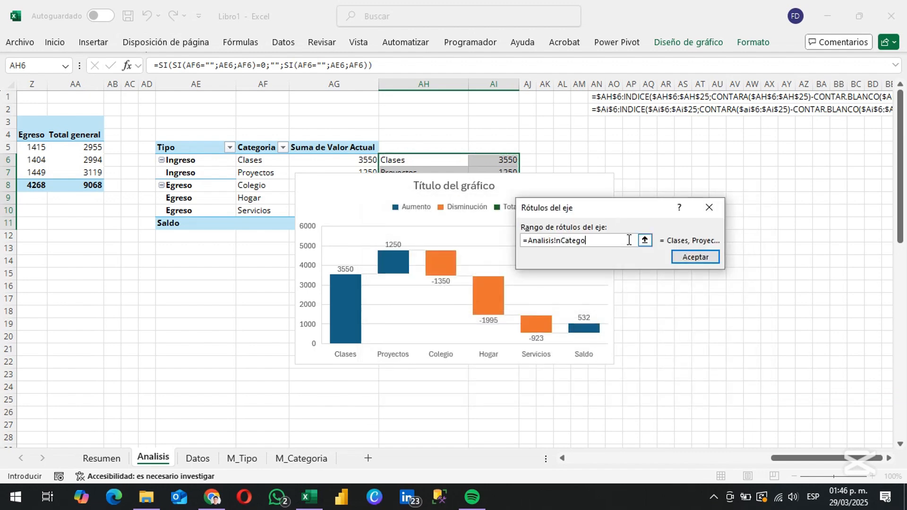
pyautogui.write('ria')
pyautogui.click(695, 257)
pyautogui.click(681, 399)
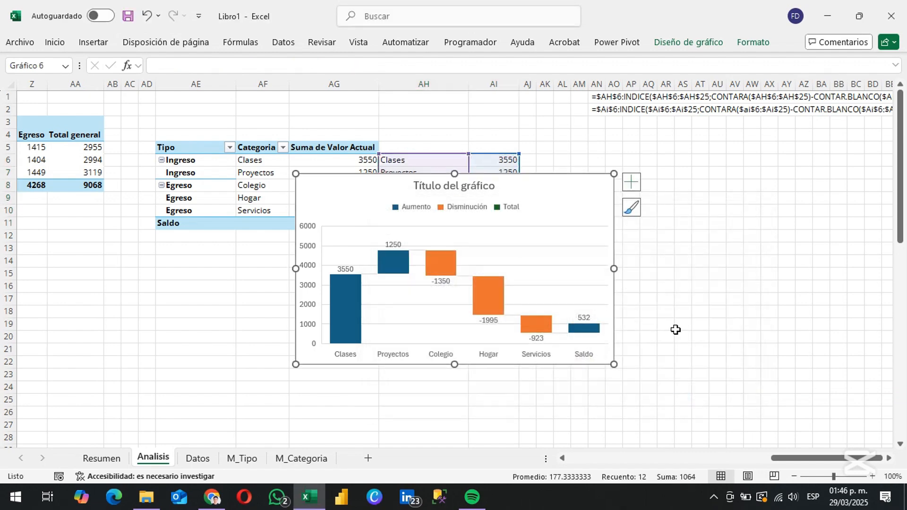
pyautogui.click(668, 289)
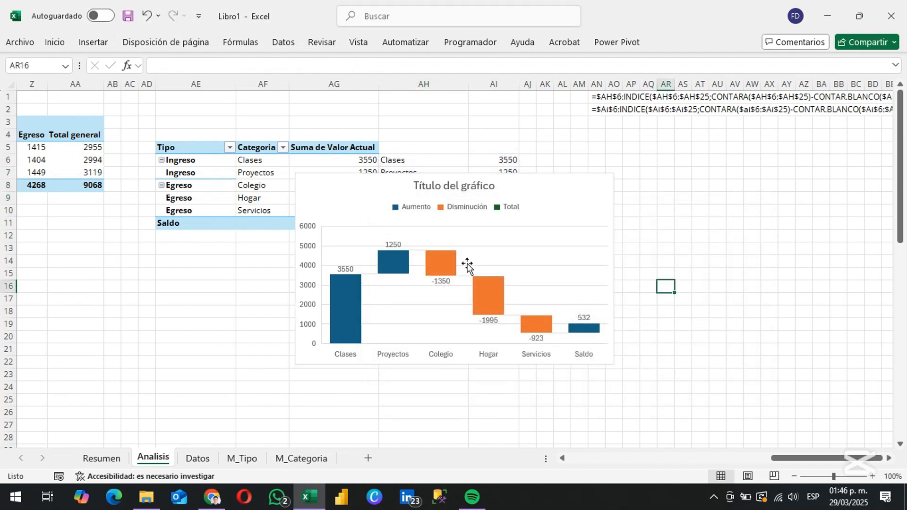
# Move the waterfall chart to the Resumen sheet, fit it to the space above the expense tables and delete its title
pyautogui.click(204, 170)
pyautogui.hotkey('ctrl', 'x')
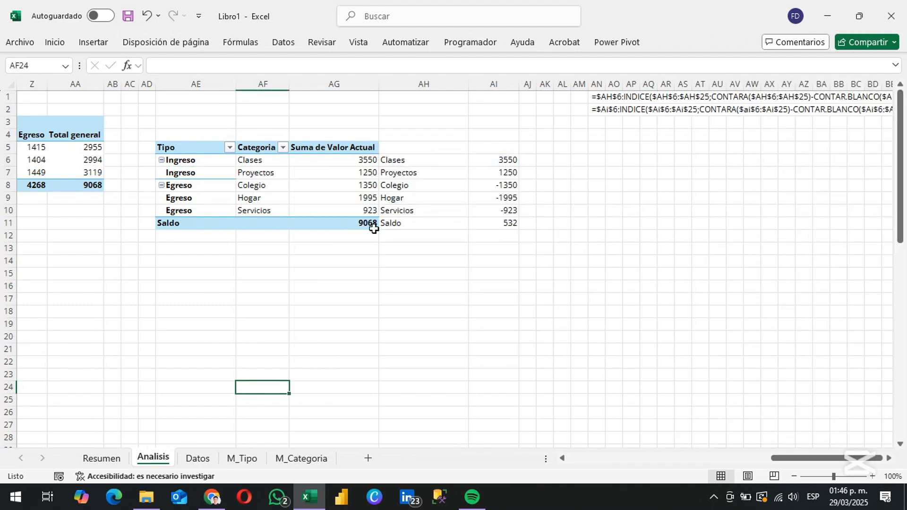
pyautogui.click(101, 458)
pyautogui.hotkey('ctrl', 'v')
pyautogui.moveTo(617, 290); pyautogui.dragTo(751, 251)
pyautogui.click(535, 108)
pyautogui.press('Delete')
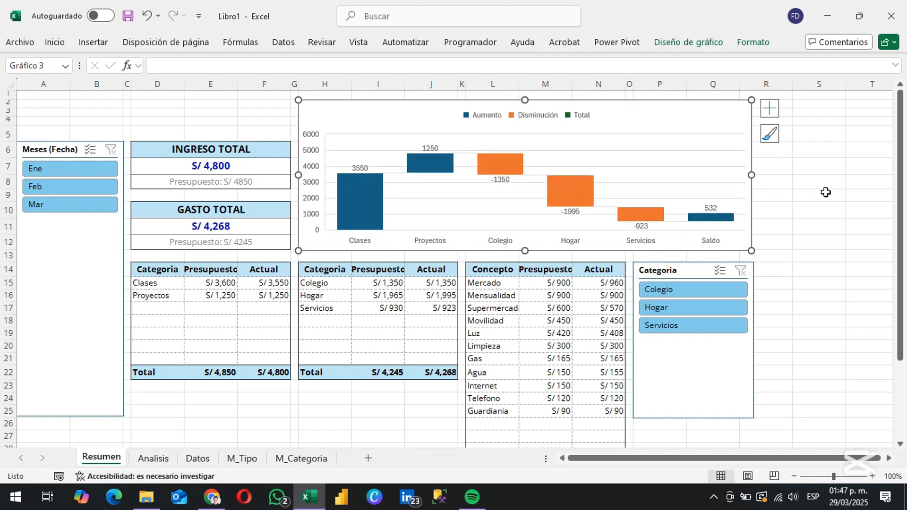
# Enter the title RESUMEN DE PRESUPUESTO in A2 of Resumen and format it bold at size 14
pyautogui.press('Escape')
pyautogui.write('RESUMEN DE PRESUPUESTO')
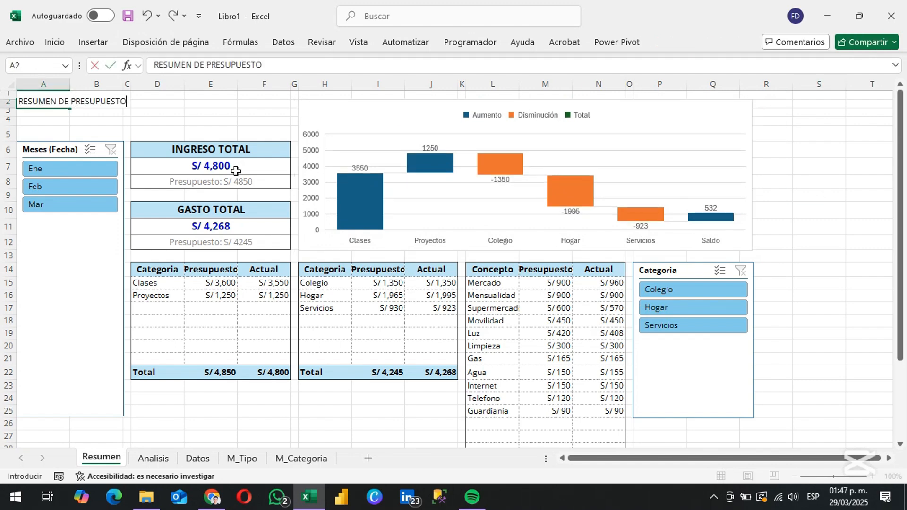
pyautogui.hotkey('ctrl', 'Return')
pyautogui.hotkey('ctrl', 'n')
pyautogui.click(55, 43)
pyautogui.click(175, 68)
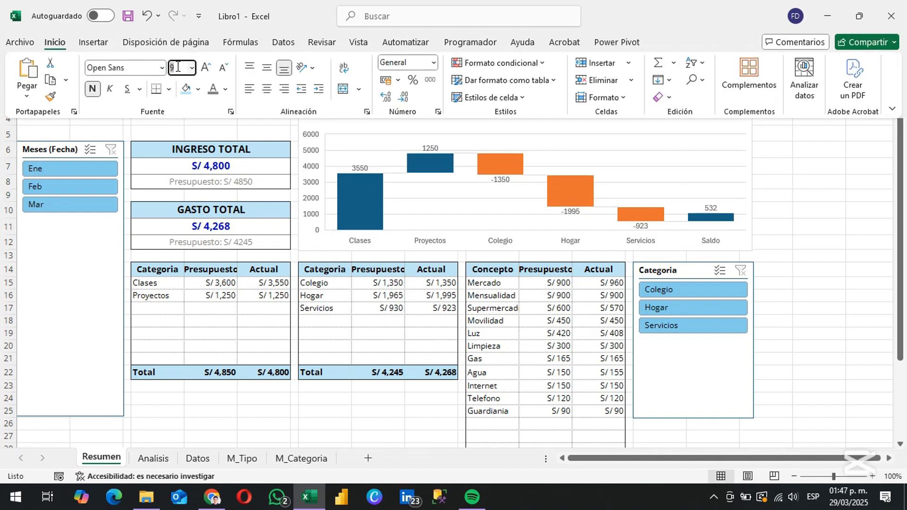
pyautogui.write('14')
pyautogui.press('Return')
# Delete two empty rows between the title and the dashboard content
pyautogui.press('Down')
pyautogui.press('Down')
pyautogui.moveTo(7, 109); pyautogui.dragTo(6, 131)
pyautogui.hotkey('ctrl', '-')
pyautogui.press('Down')
pyautogui.hotkey('ctrl', 'Home')
# Widen the Presupuesto columns E, I and M and the Categoria and Concepto columns D, H and L
pyautogui.moveTo(238, 86); pyautogui.dragTo(248, 86)
pyautogui.moveTo(416, 85); pyautogui.dragTo(430, 86)
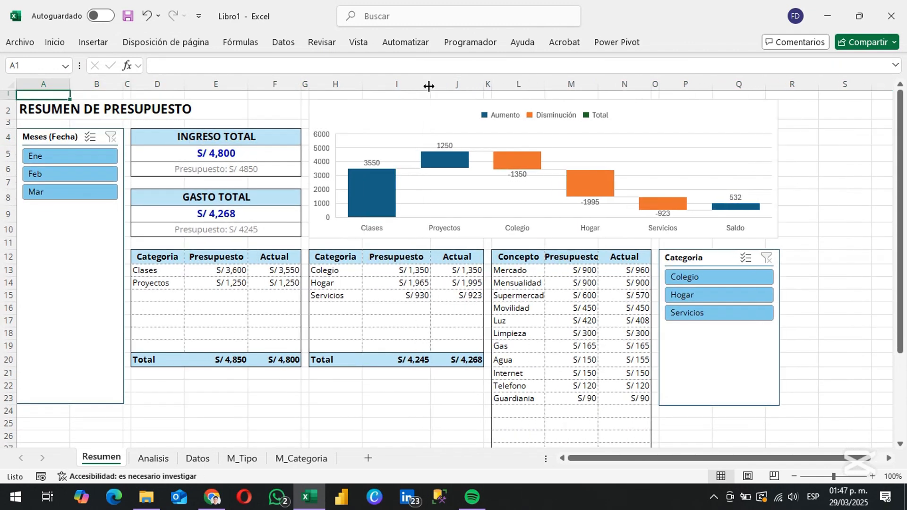
pyautogui.moveTo(598, 84); pyautogui.dragTo(611, 84)
pyautogui.moveTo(544, 84); pyautogui.dragTo(563, 83)
pyautogui.click(527, 84)
pyautogui.keyDown('ctrl'); pyautogui.click(336, 84); pyautogui.keyUp('ctrl')
pyautogui.keyDown('ctrl'); pyautogui.click(157, 84); pyautogui.keyUp('ctrl')
pyautogui.moveTo(184, 84); pyautogui.dragTo(202, 84)
# Start a formula-based conditional formatting rule for the income Actual cells F13:F19 with the formula =$F13<$E13
pyautogui.click(432, 321)
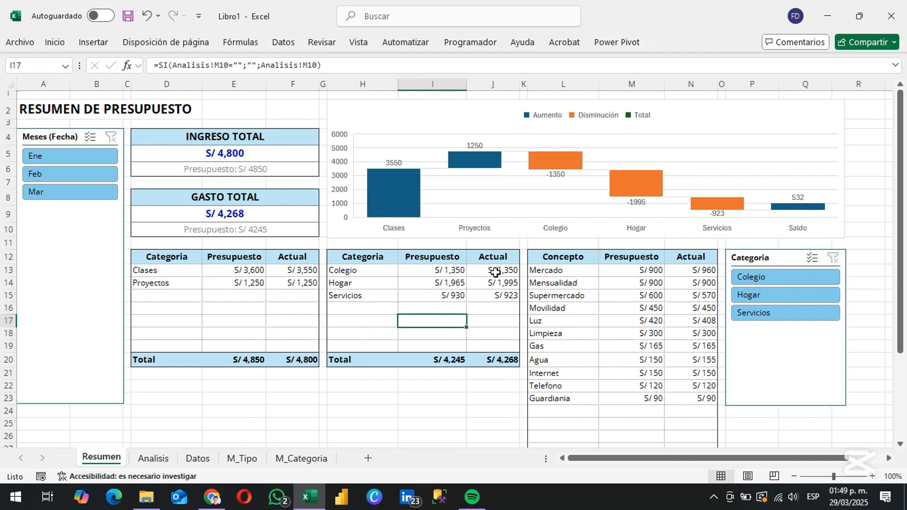
pyautogui.moveTo(286, 272); pyautogui.dragTo(289, 349)
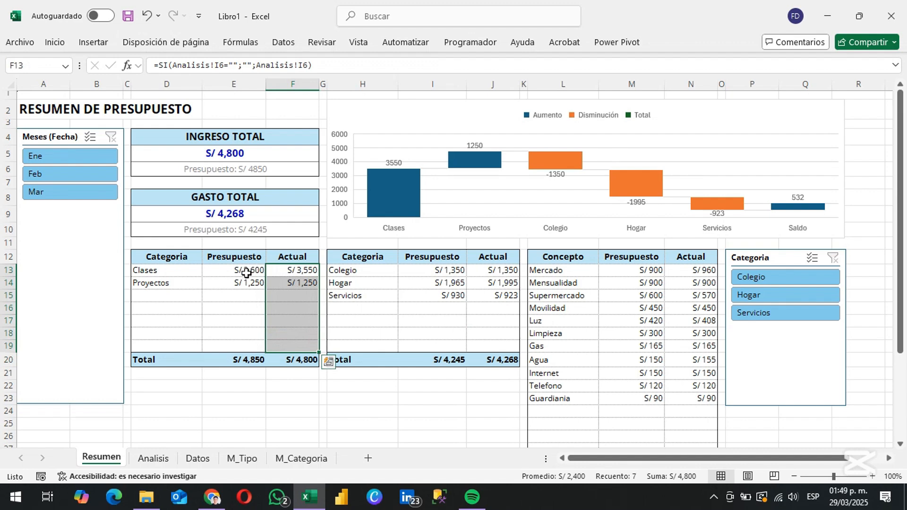
pyautogui.click(59, 44)
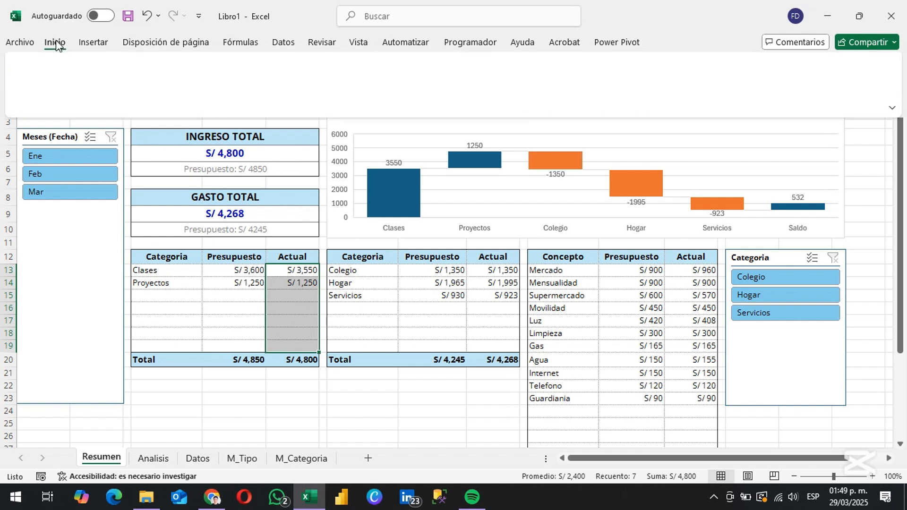
pyautogui.click(510, 64)
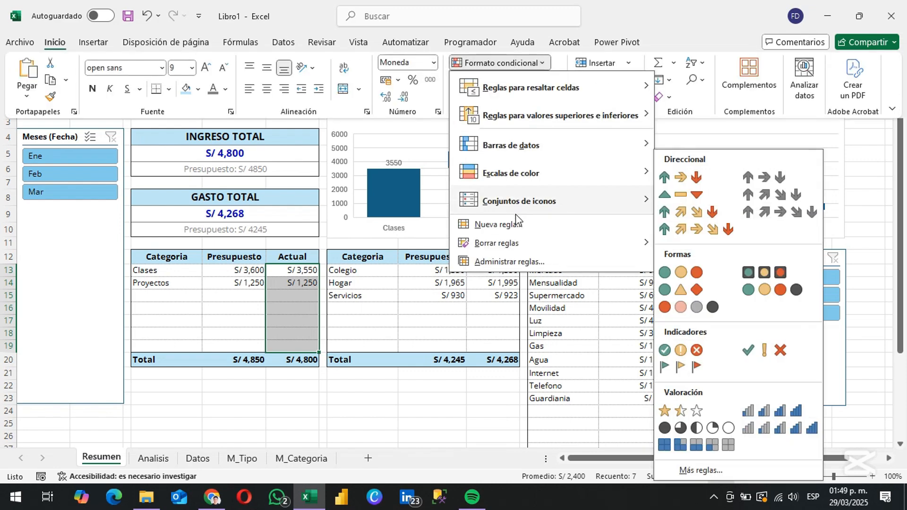
pyautogui.click(515, 227)
pyautogui.click(474, 261)
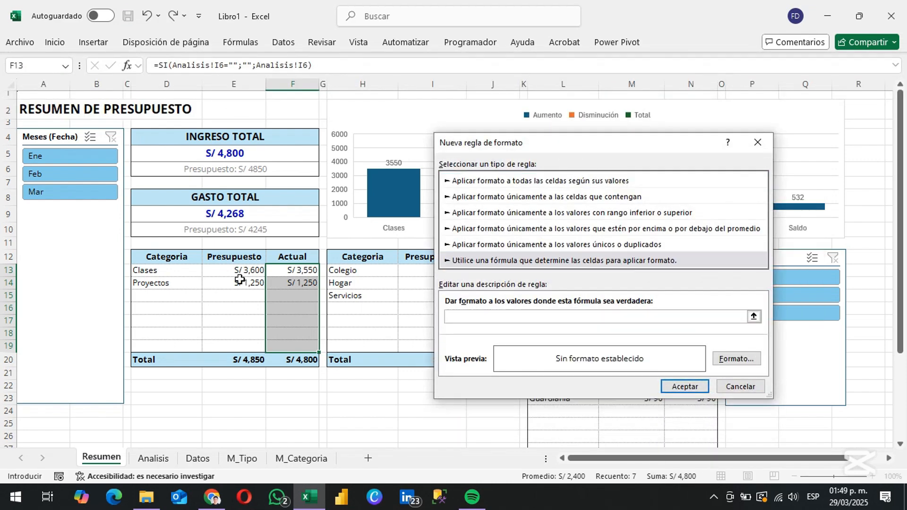
pyautogui.write('=$F13<$E13')
# Give the conditional formatting rule a bold red font and apply it
pyautogui.click(736, 359)
pyautogui.click(641, 230)
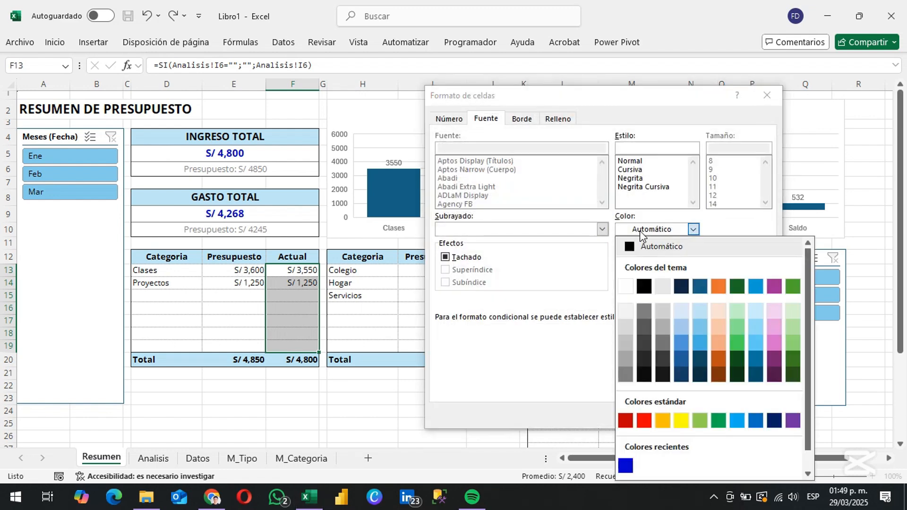
pyautogui.click(642, 425)
pyautogui.click(632, 178)
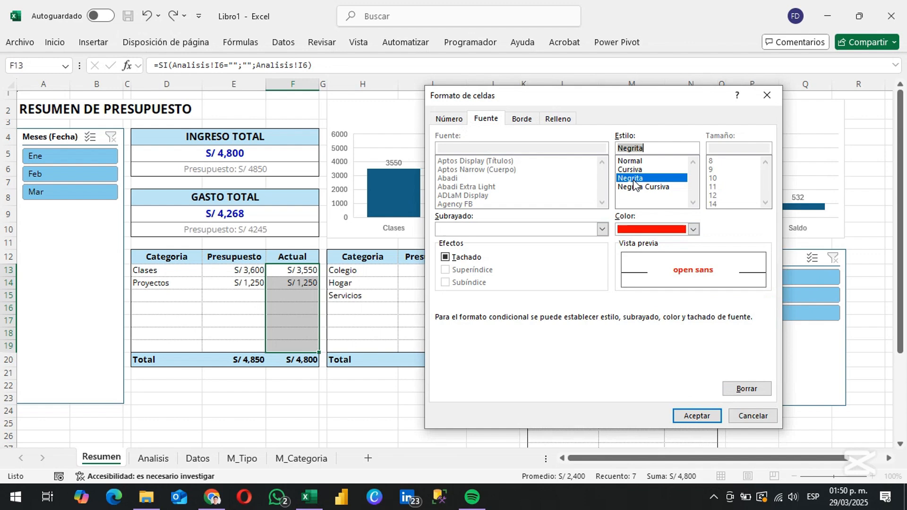
pyautogui.click(707, 413)
pyautogui.click(685, 387)
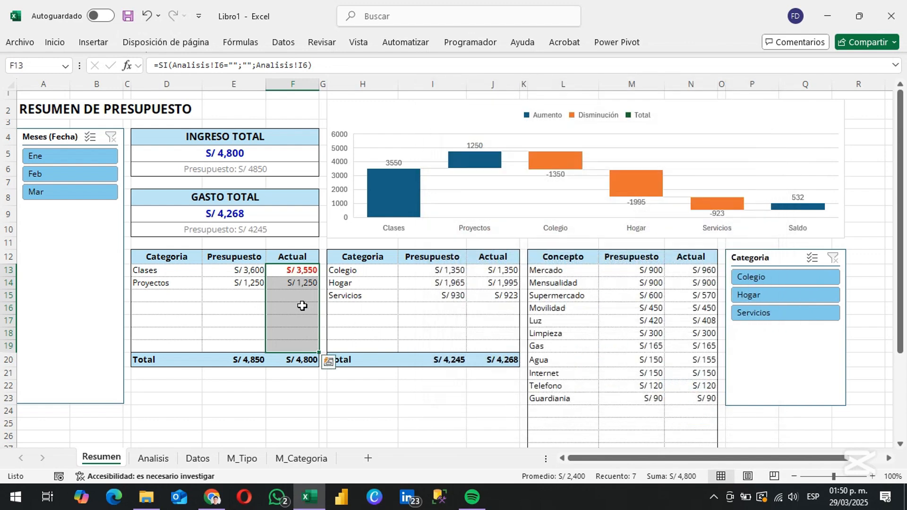
# Duplicate the conditional formatting rule on the income Actual cells F13:F19 and change one copy's formula to =$F13>=$E13
pyautogui.click(52, 44)
pyautogui.click(524, 65)
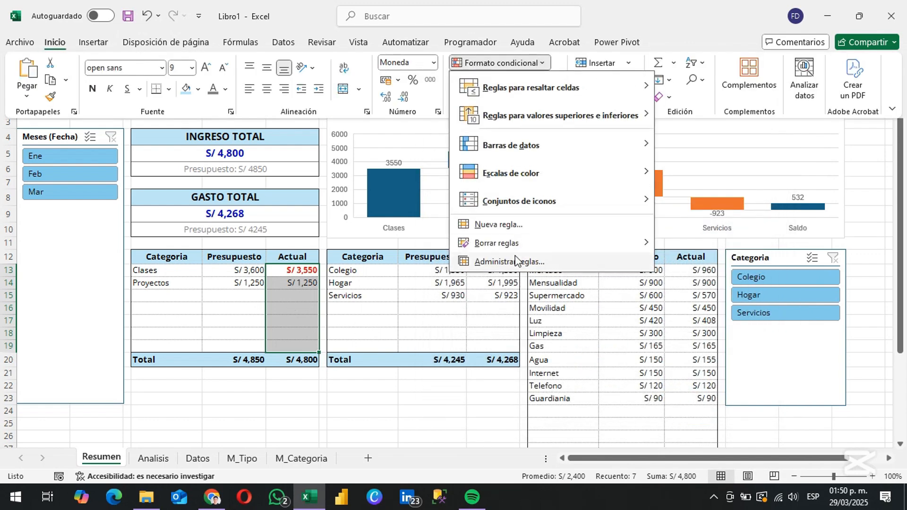
pyautogui.click(519, 259)
pyautogui.click(421, 258)
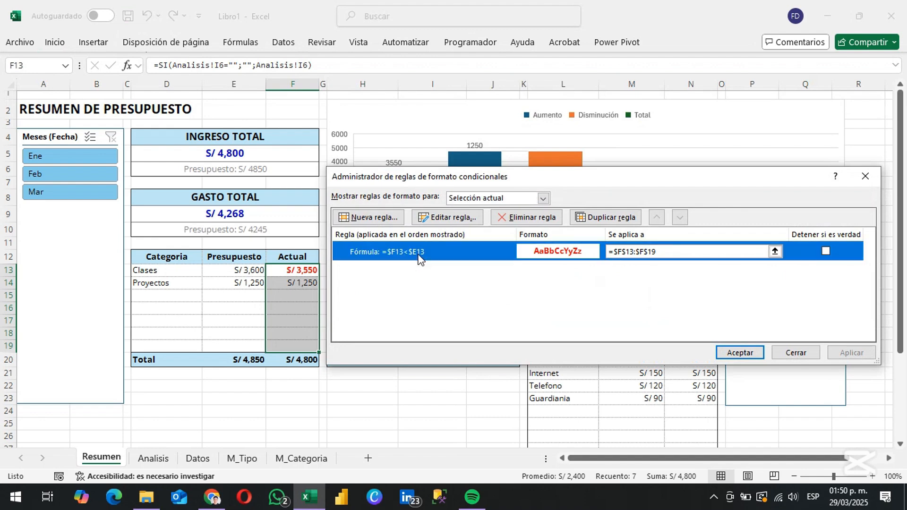
pyautogui.click(611, 217)
pyautogui.doubleClick(494, 270)
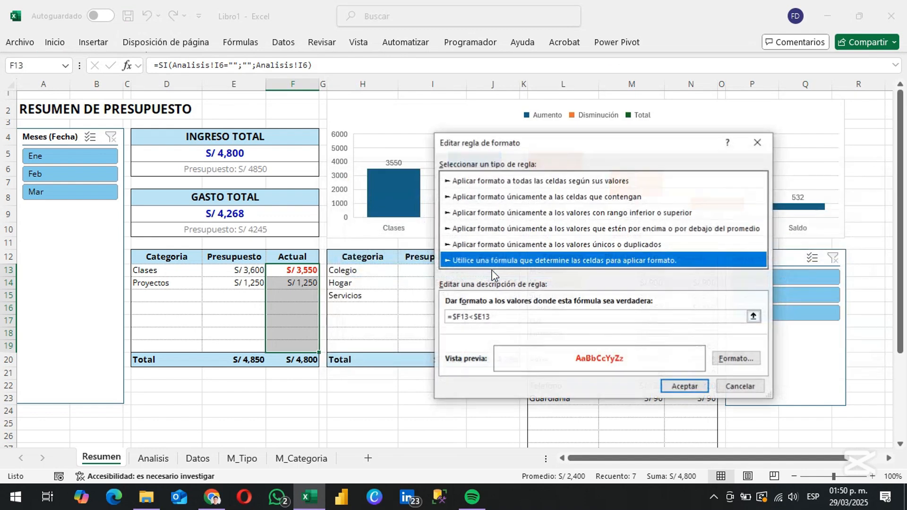
pyautogui.click(474, 317)
pyautogui.press('BackSpace')
pyautogui.write('>=')
# Give the =$F13>=$E13 rule a blue font, keeping it bold, and apply the income rules
pyautogui.click(736, 359)
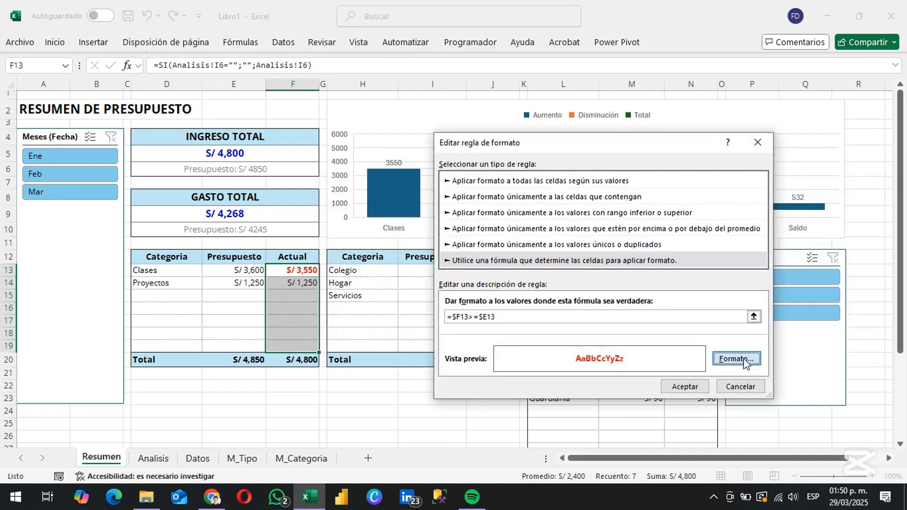
pyautogui.click(693, 215)
pyautogui.click(625, 451)
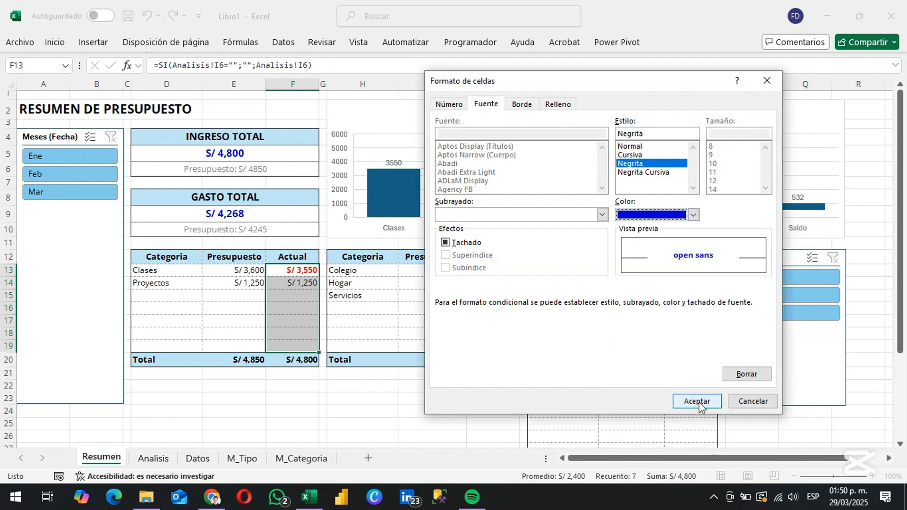
pyautogui.click(697, 402)
pyautogui.click(693, 388)
pyautogui.click(749, 357)
# Start a formula-based conditional formatting rule for the expense Actual cells J13:J19 and N13:N30 with the formula =J13>I13
pyautogui.moveTo(492, 270); pyautogui.dragTo(493, 347)
pyautogui.moveTo(690, 269); pyautogui.dragTo(692, 442)
pyautogui.click(54, 43)
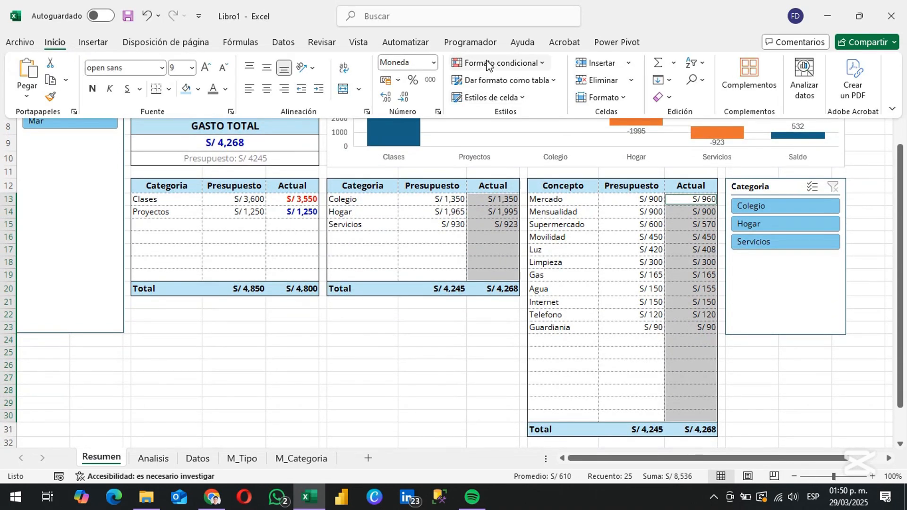
pyautogui.click(502, 62)
pyautogui.click(543, 224)
pyautogui.click(612, 289)
pyautogui.click(612, 349)
pyautogui.write('=')
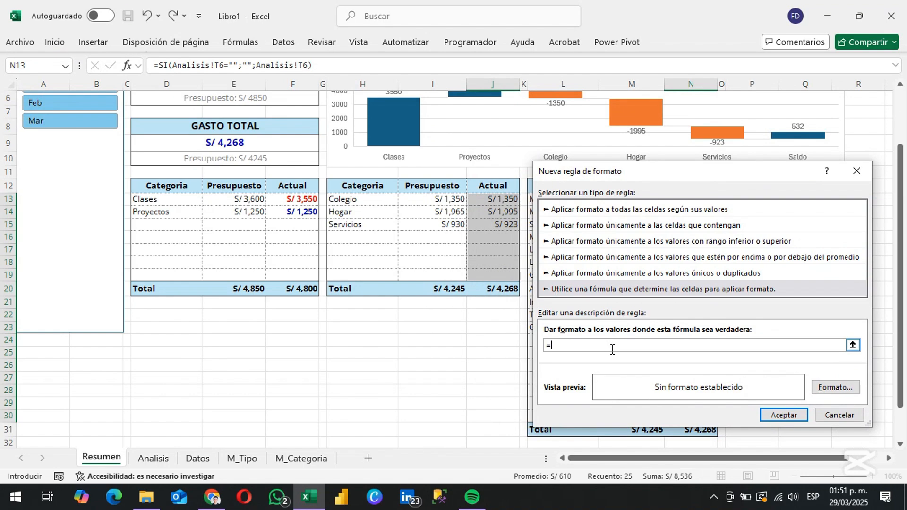
# Give the new expense rule a bold red font and create it
pyautogui.click(835, 387)
pyautogui.click(630, 163)
pyautogui.click(445, 243)
pyautogui.click(693, 214)
pyautogui.click(645, 404)
pyautogui.click(679, 404)
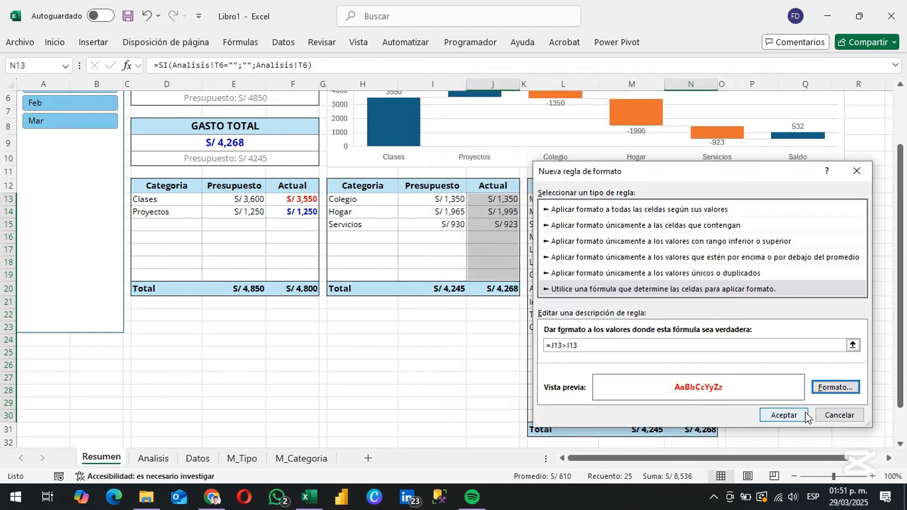
pyautogui.click(779, 415)
# Edit the expense Actual rule in the conditional formatting rules manager so its formula reads =J13>I13
pyautogui.click(54, 43)
pyautogui.click(497, 63)
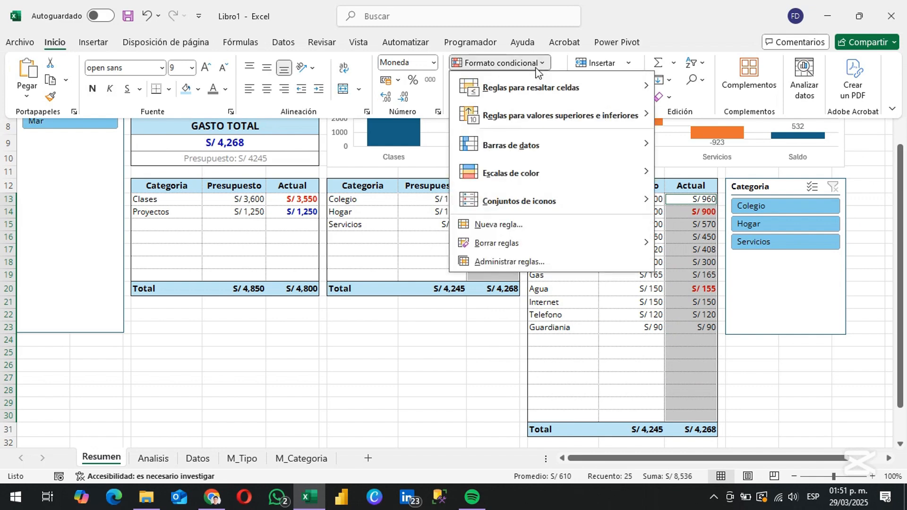
pyautogui.click(507, 260)
pyautogui.click(487, 393)
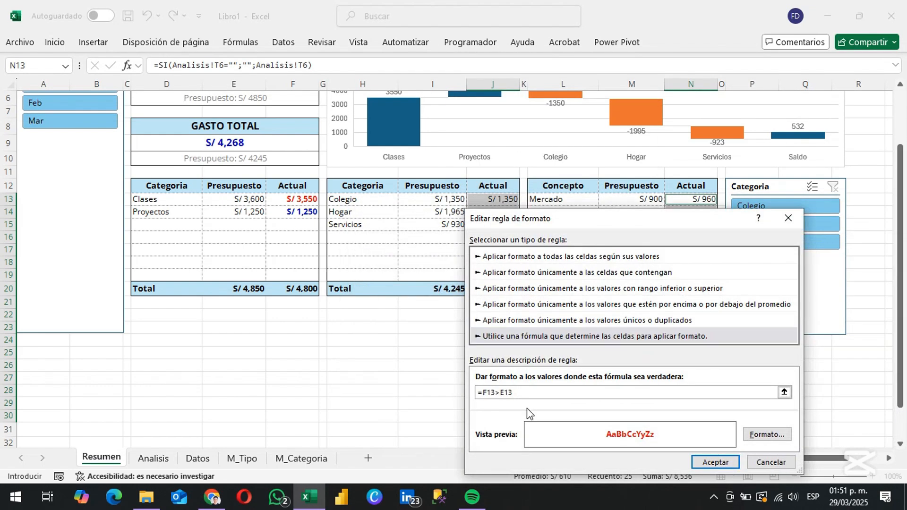
pyautogui.press('BackSpace')
pyautogui.write('J')
pyautogui.press('Return')
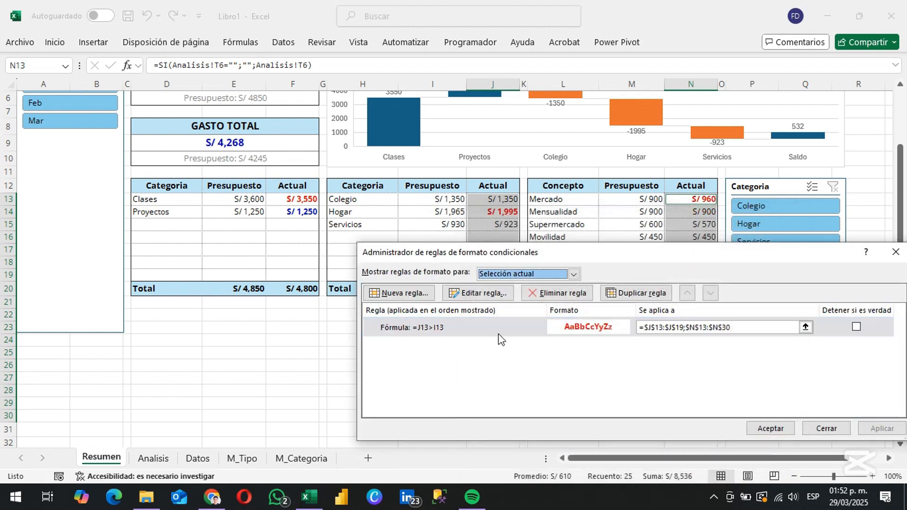
# Duplicate the expense Actual rule and change the second copy's formula to =J13<=I13
pyautogui.click(635, 293)
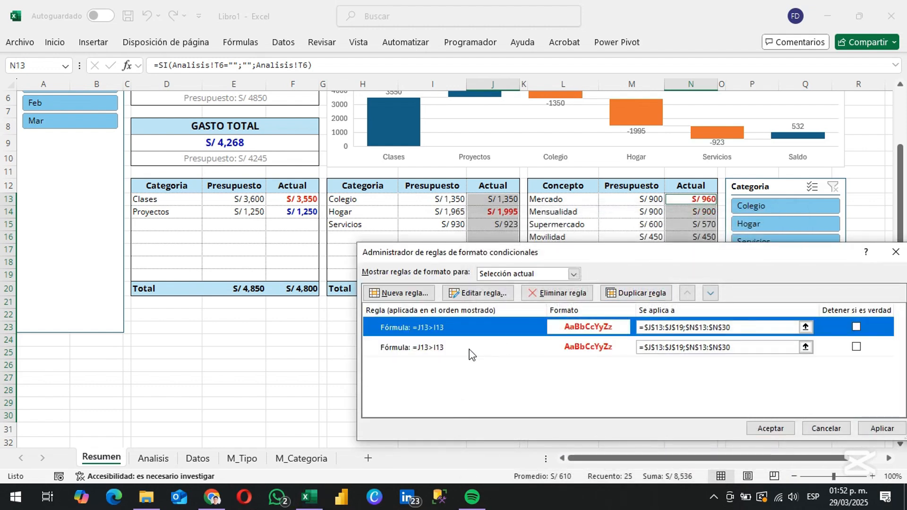
pyautogui.doubleClick(452, 347)
pyautogui.click(498, 393)
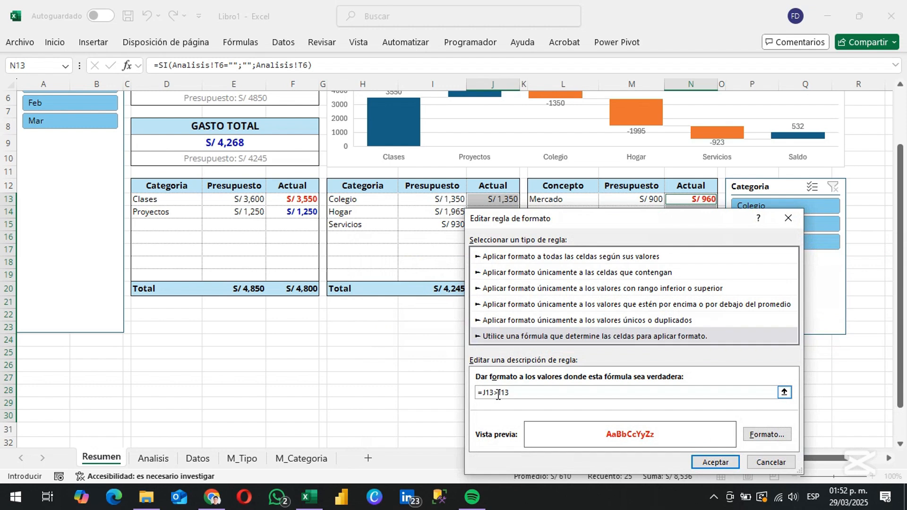
# Change the =J13<=I13 rule's font colour to blue and apply both expense rules
pyautogui.click(767, 434)
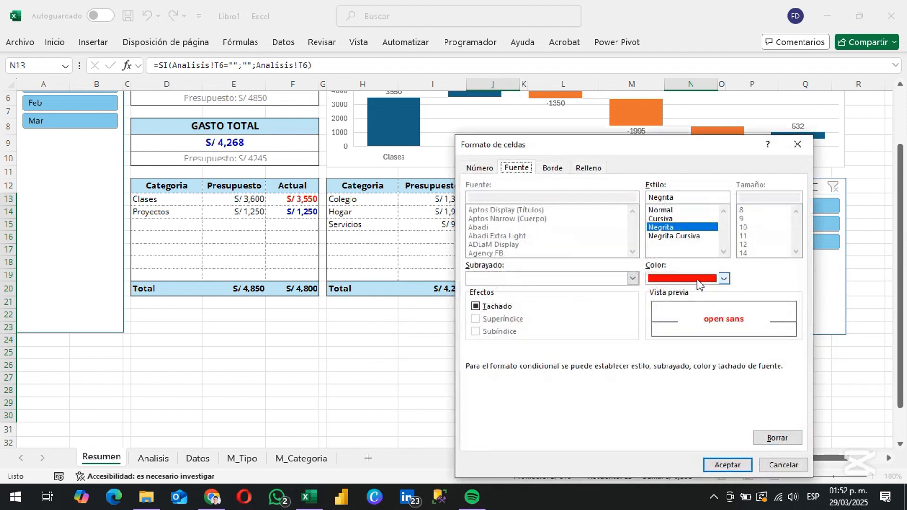
pyautogui.click(723, 278)
pyautogui.click(656, 236)
pyautogui.click(742, 471)
pyautogui.click(722, 464)
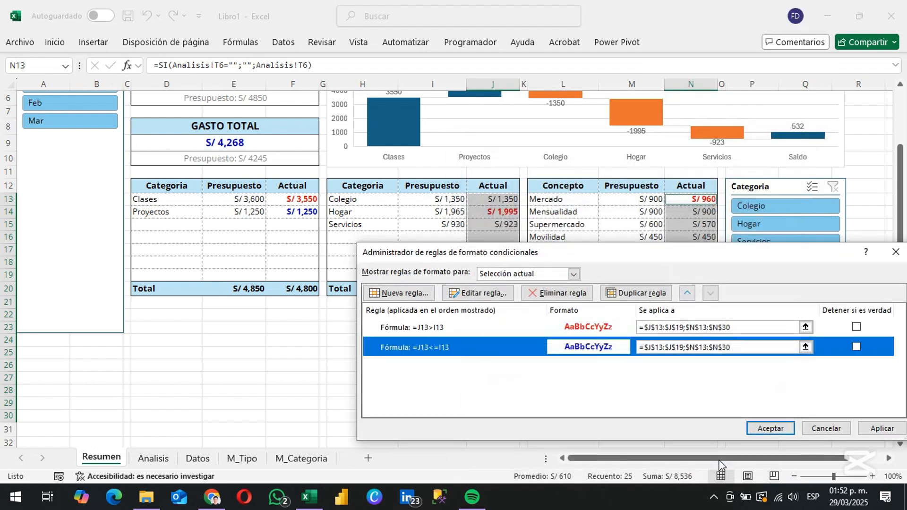
pyautogui.click(865, 427)
pyautogui.click(762, 428)
pyautogui.click(435, 376)
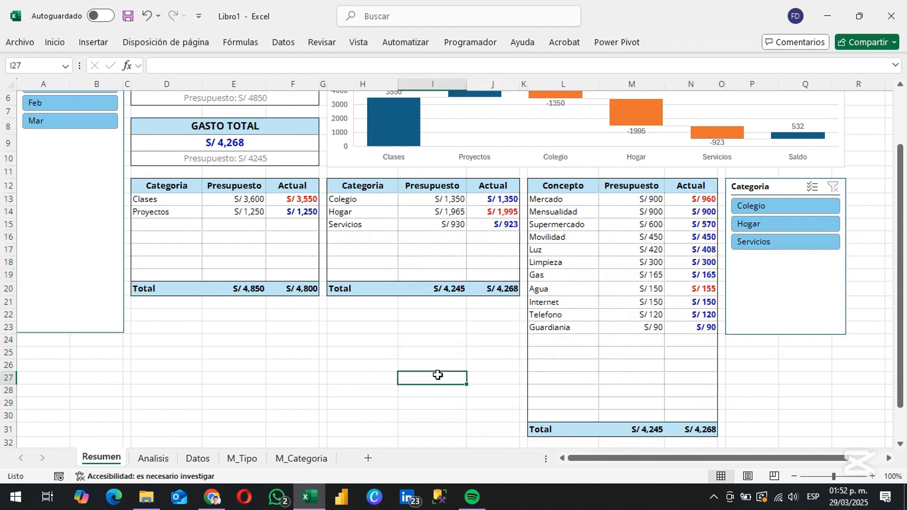
# Return to the start of the Resumen sheet and hide its gridlines
pyautogui.hotkey('ctrl', 'Home')
pyautogui.click(358, 42)
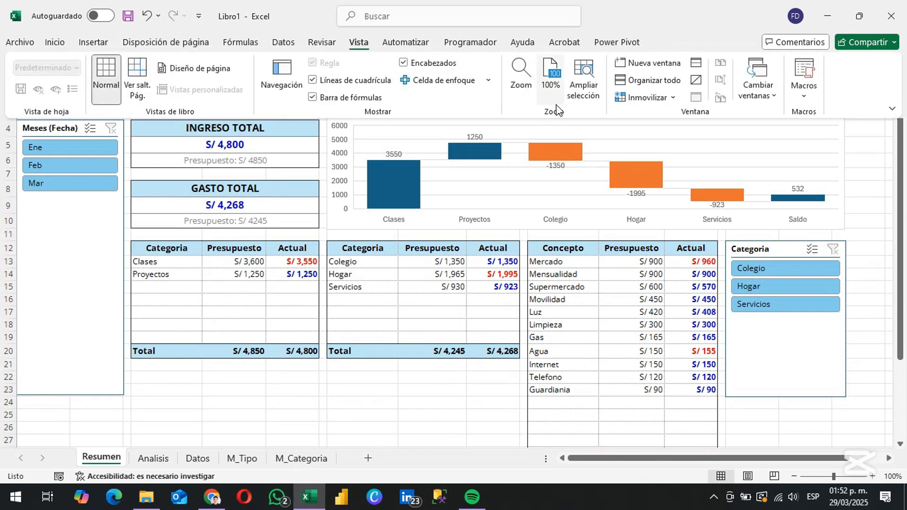
pyautogui.click(416, 378)
pyautogui.click(417, 378)
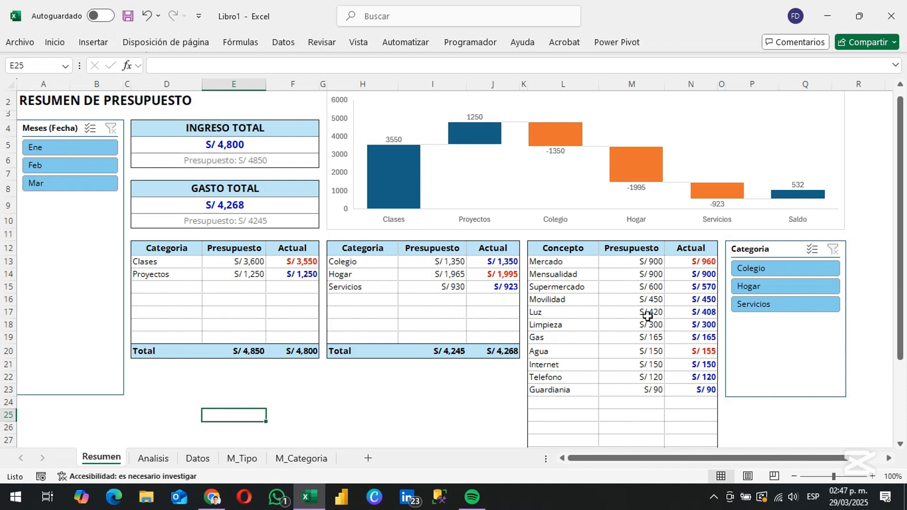
# Test the slicers by filtering for Ene, Feb and Mar, clearing the month filter and filtering the concept table by Colegio
pyautogui.click(33, 150)
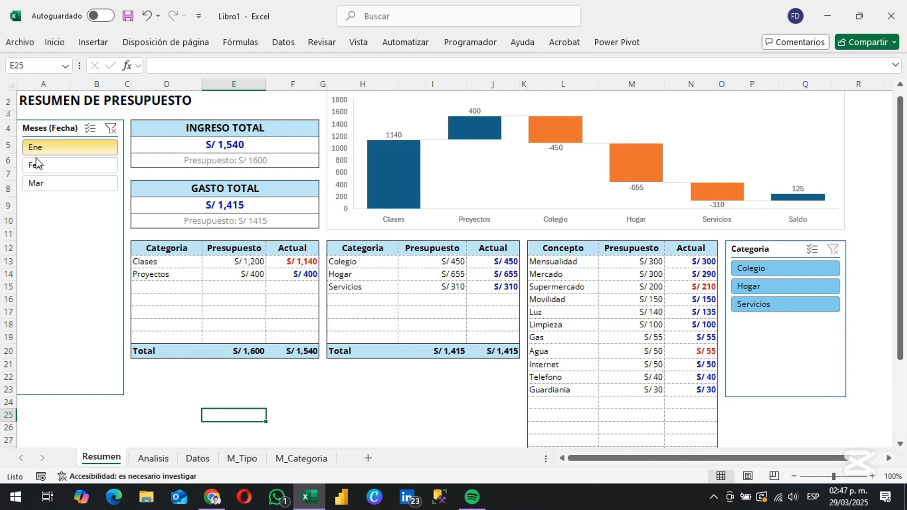
pyautogui.click(38, 163)
pyautogui.click(38, 183)
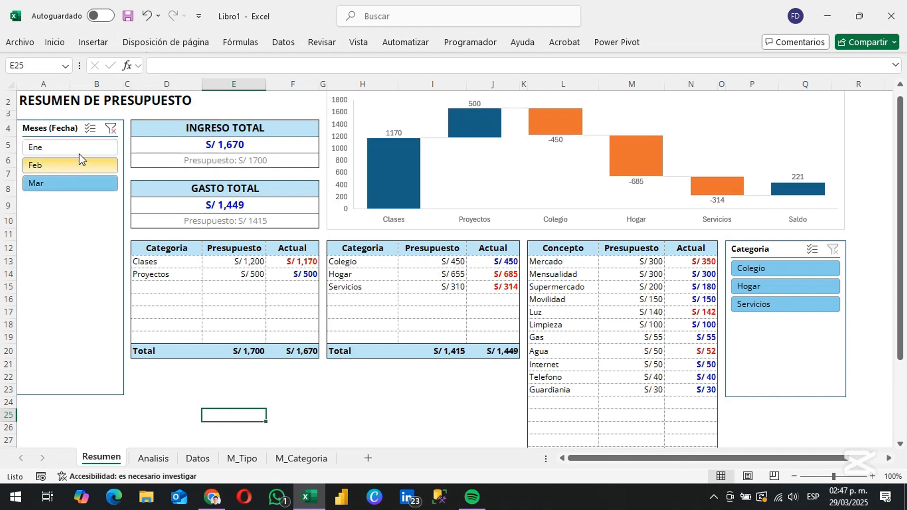
pyautogui.click(109, 130)
pyautogui.click(766, 273)
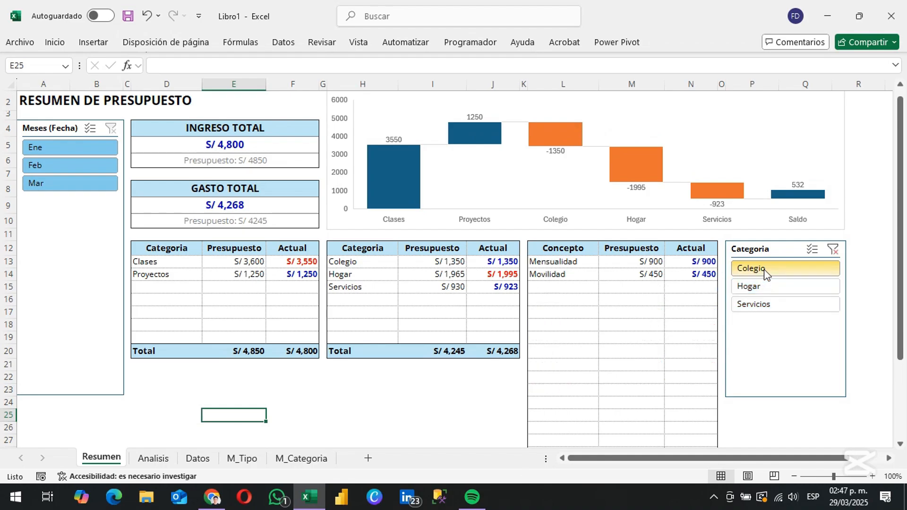